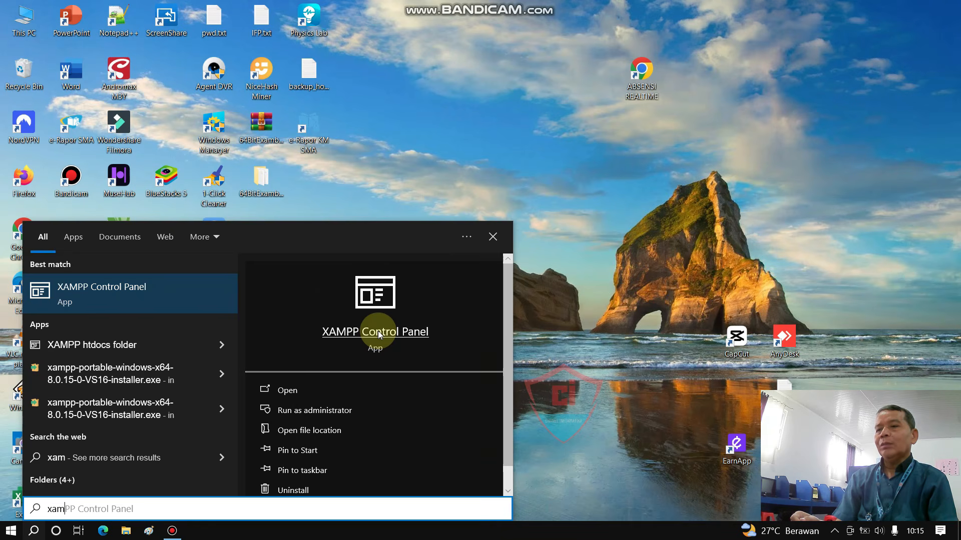
Step: Launch XAMPP Control Panel, start Apache and MySQL, then minimize the panel
left_click(379, 333)
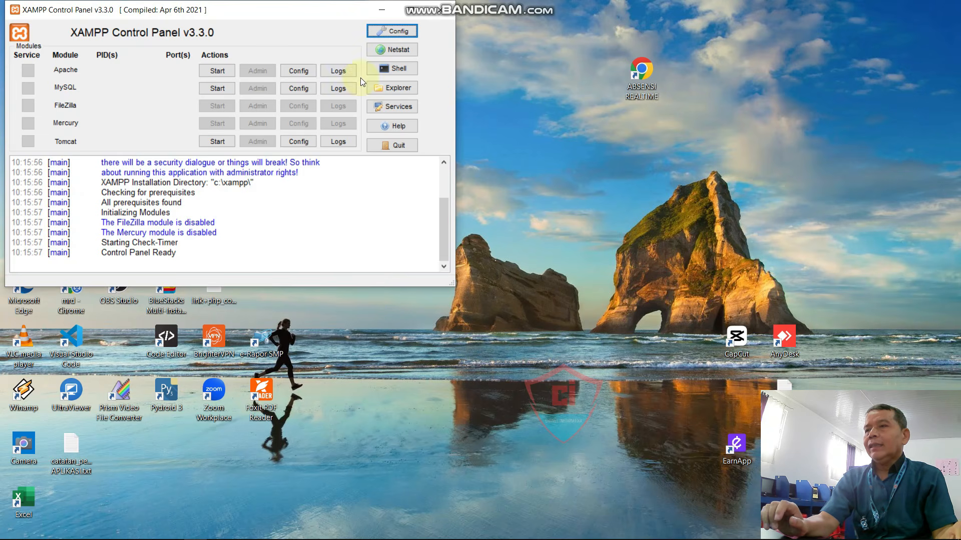
left_click(225, 69)
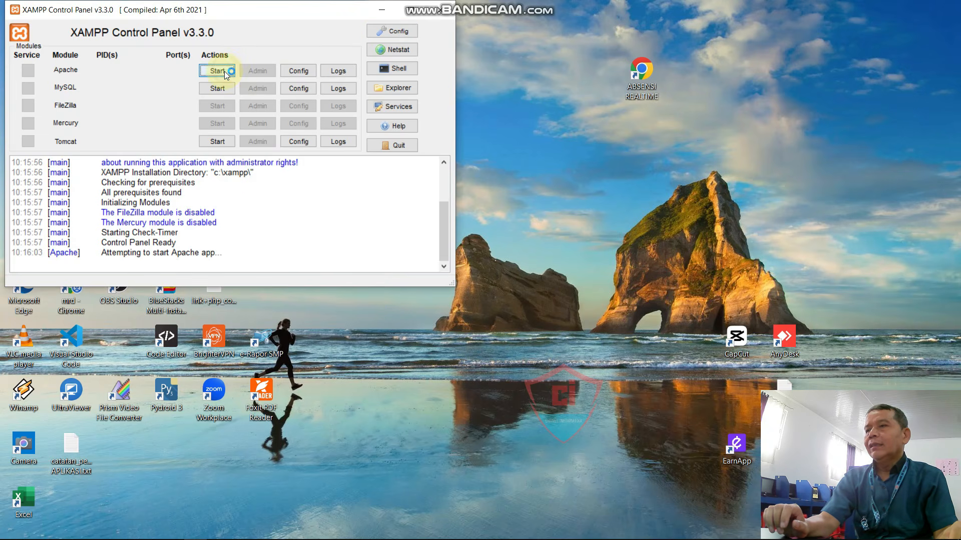
left_click(221, 90)
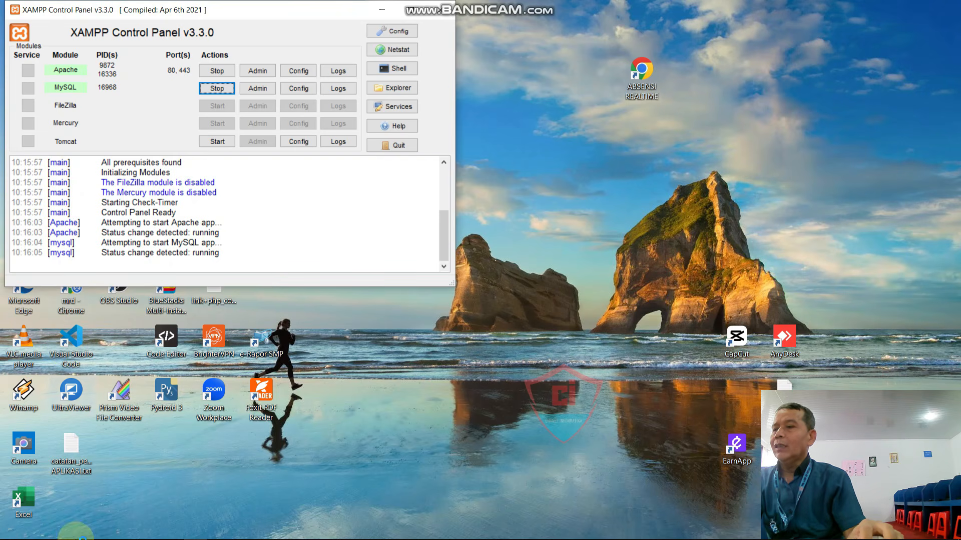
mouse_move(75, 539)
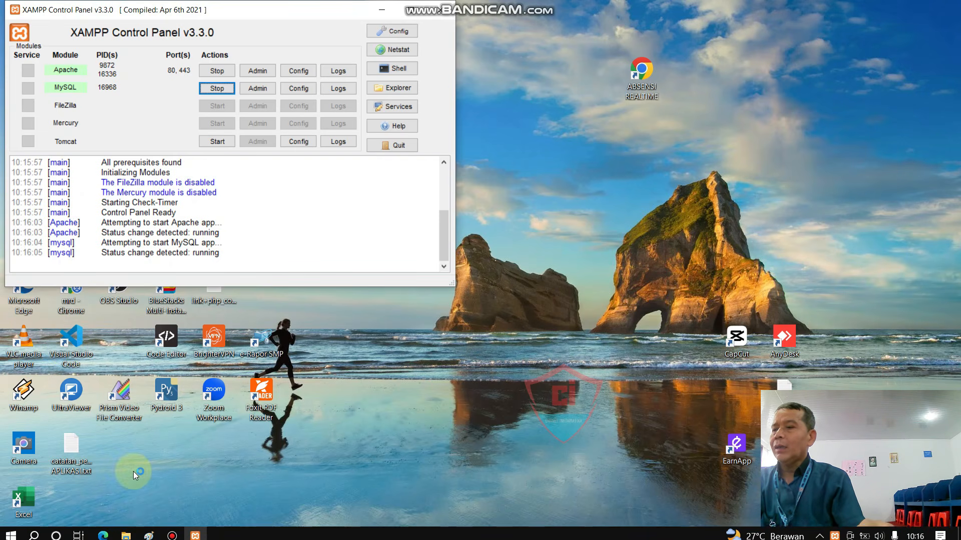
left_click(381, 11)
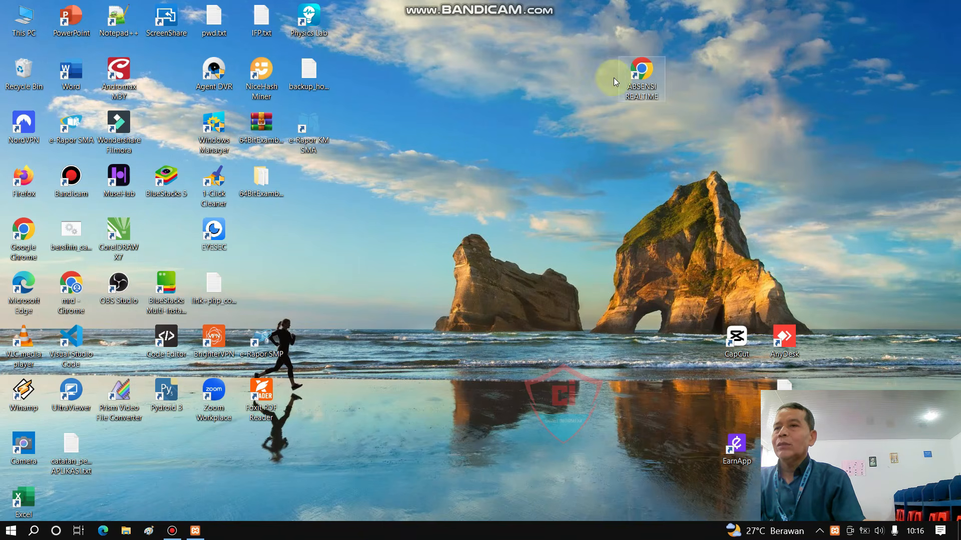
Step: Open Chrome with the Orang 1 profile, maximize it, and try loading gemini
double_click(24, 255)
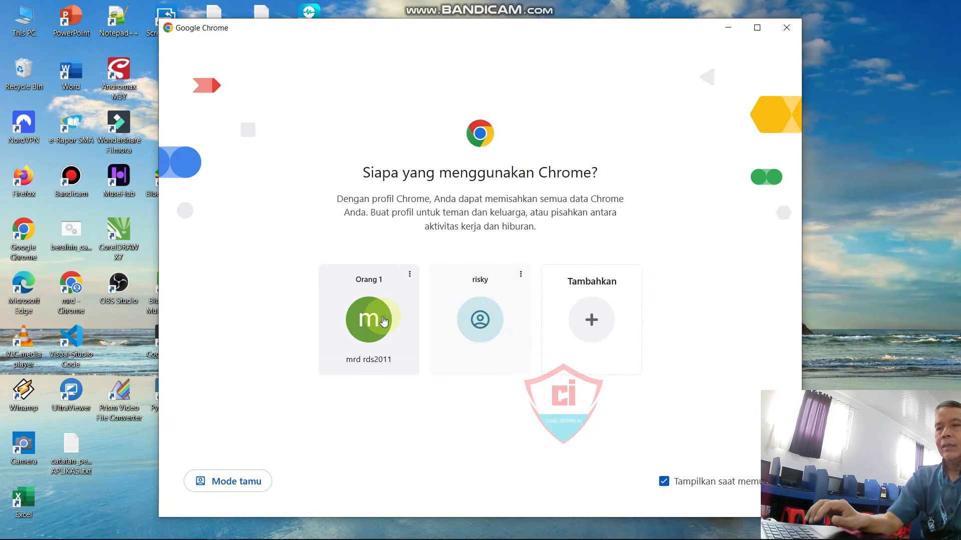
left_click(376, 321)
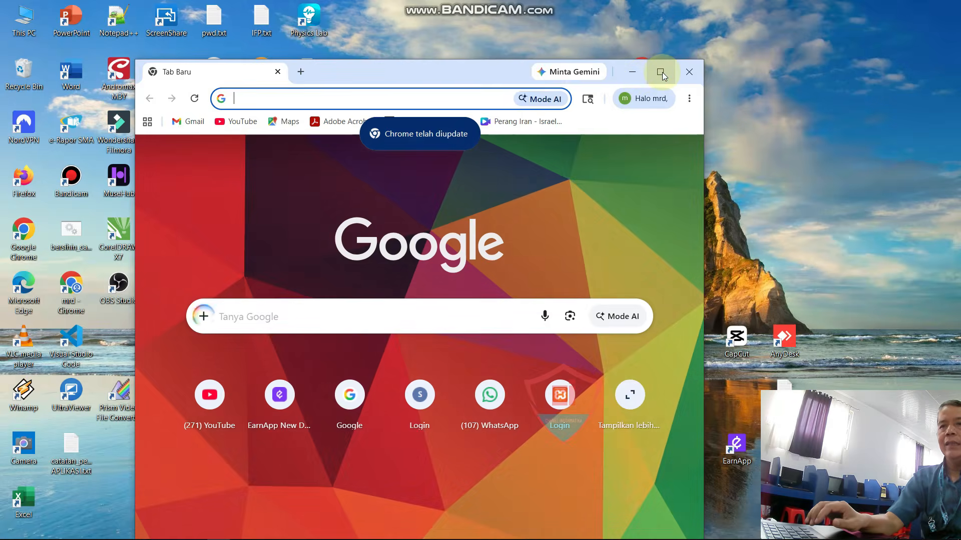
left_click(660, 72)
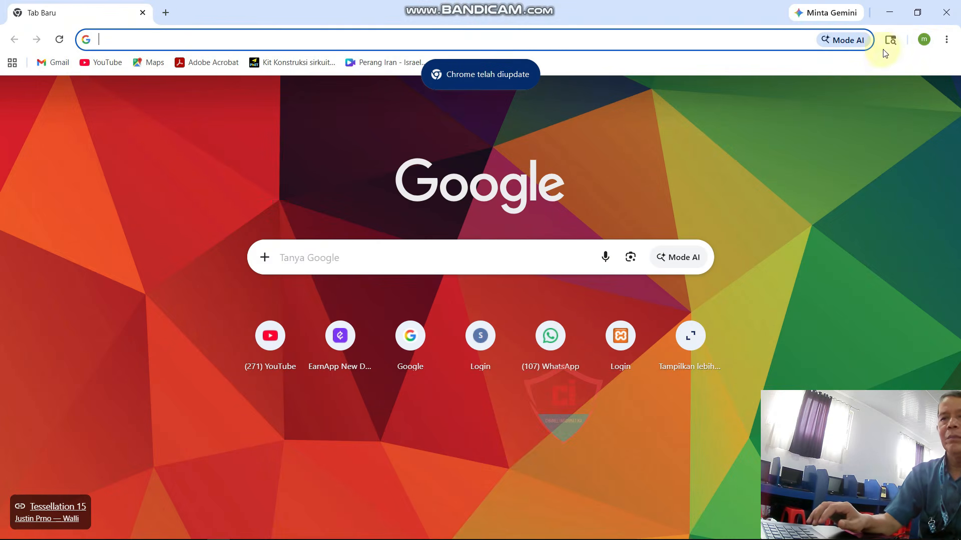
left_click(389, 35)
type("gemini.google.com/?utm_source=app_launcher&utm_medium=owned&utm_campaign=base_all")
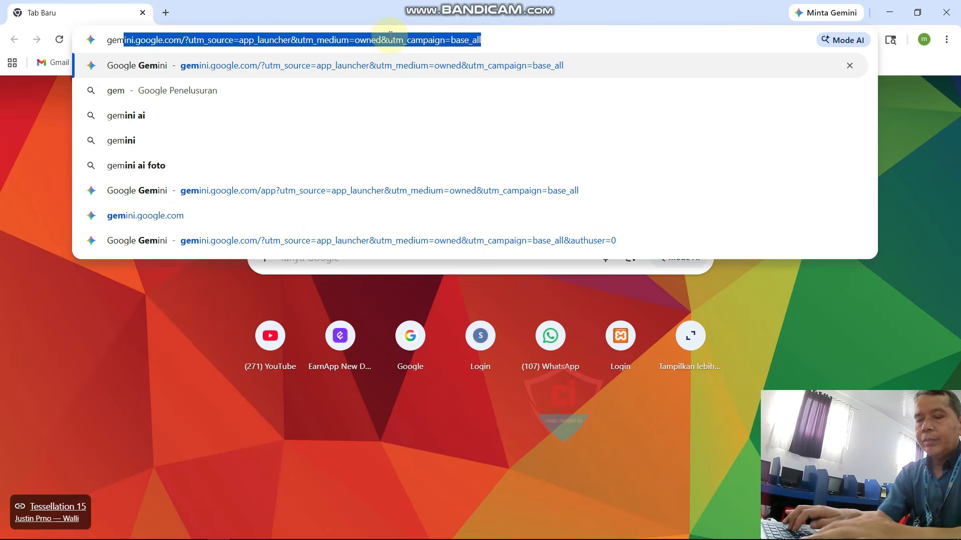
key("Return")
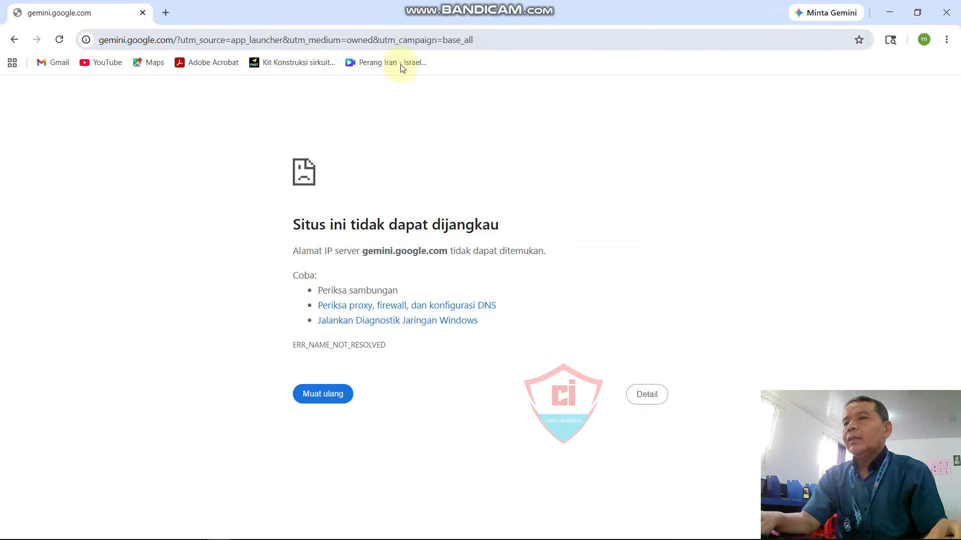
Step: Connect Windows to the R_GURU Wi-Fi network from the tray and dismiss the menus
key("super")
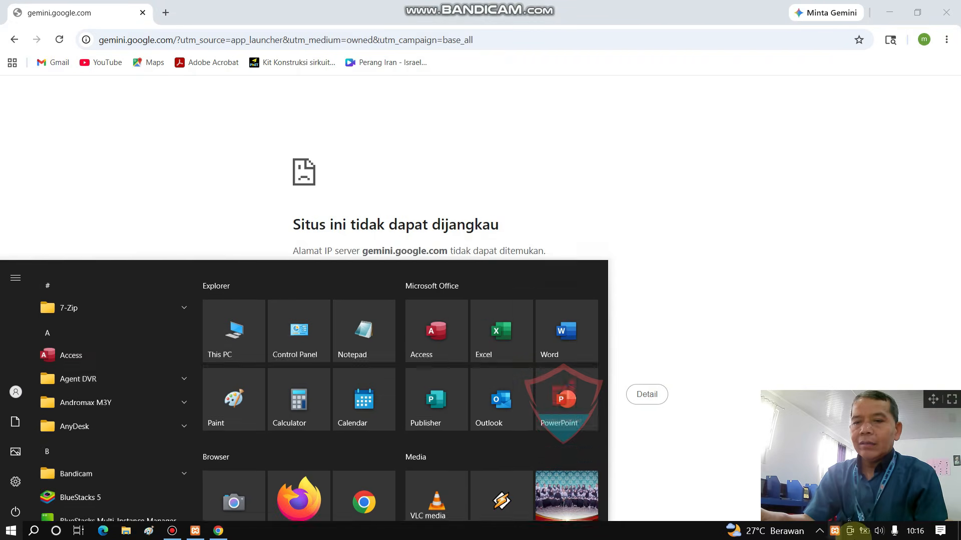
left_click(819, 532)
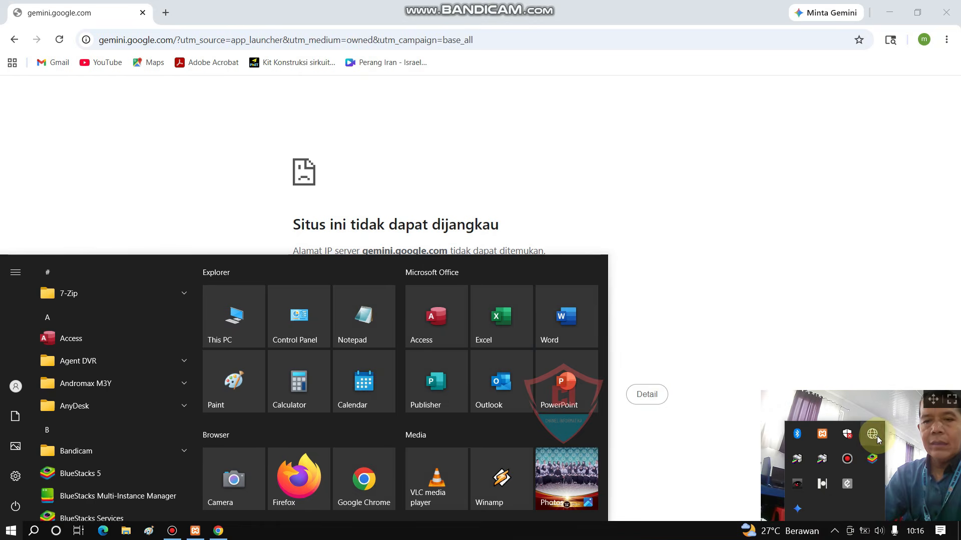
left_click(876, 436)
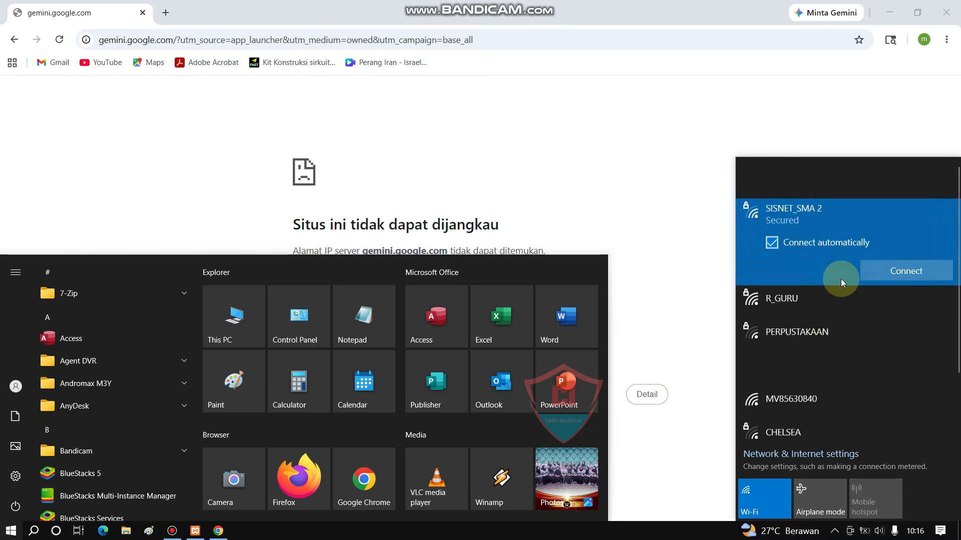
left_click(816, 306)
left_click(892, 304)
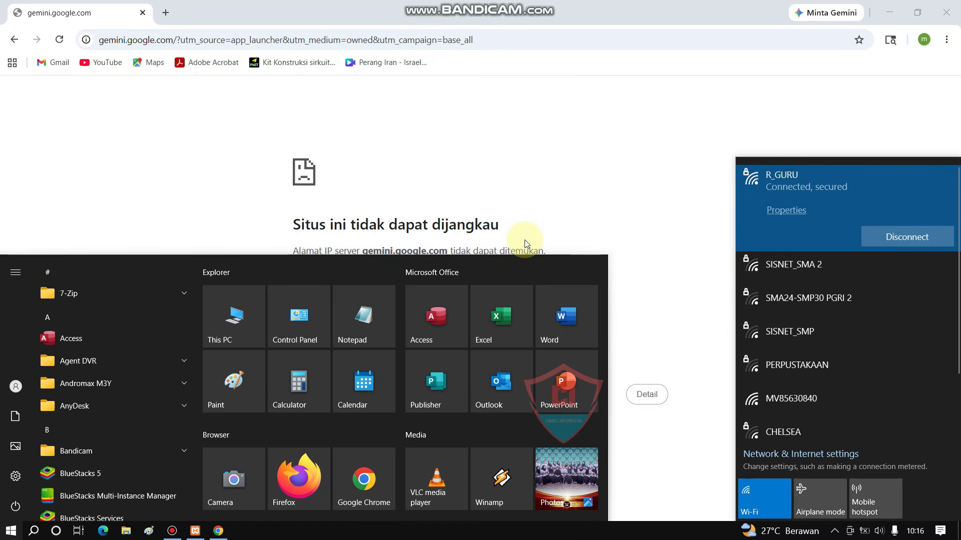
left_click(477, 112)
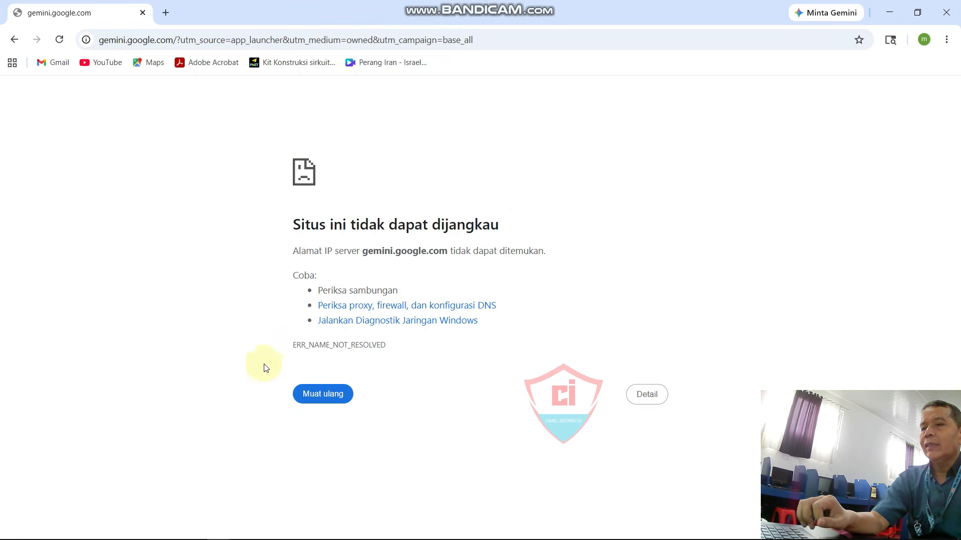
Step: Reload the Gemini page and send the greeting 'selamat pagi bro'
left_click(327, 397)
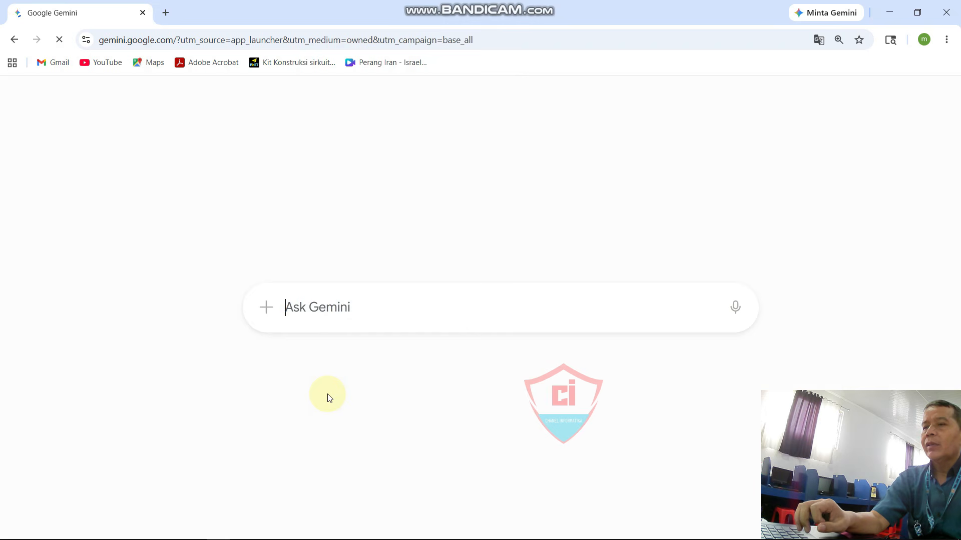
left_click(372, 313)
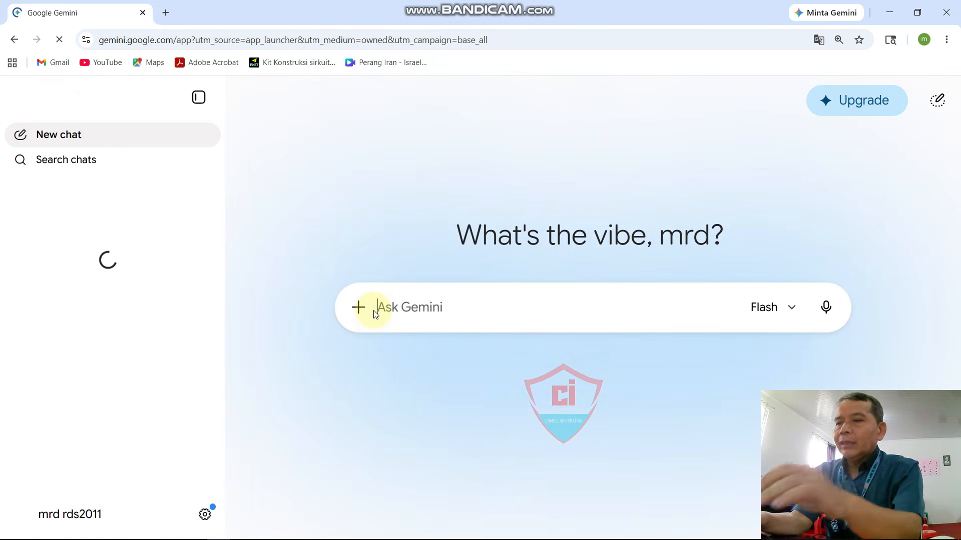
type("sela")
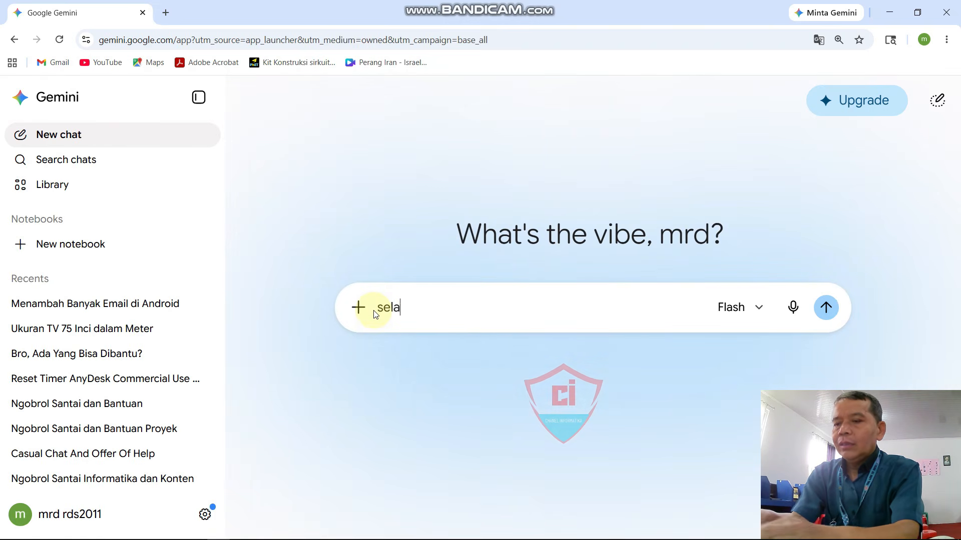
type("mat pagi bro")
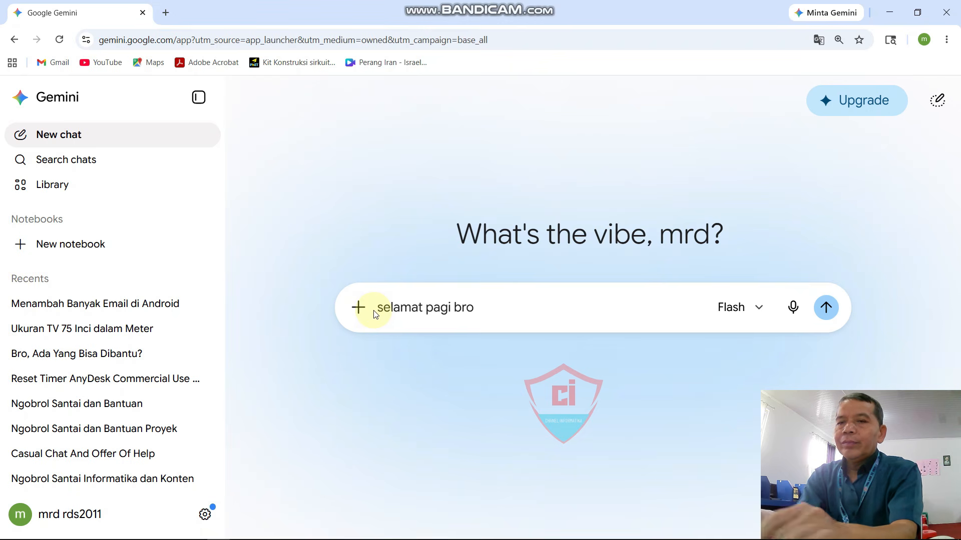
key("Return")
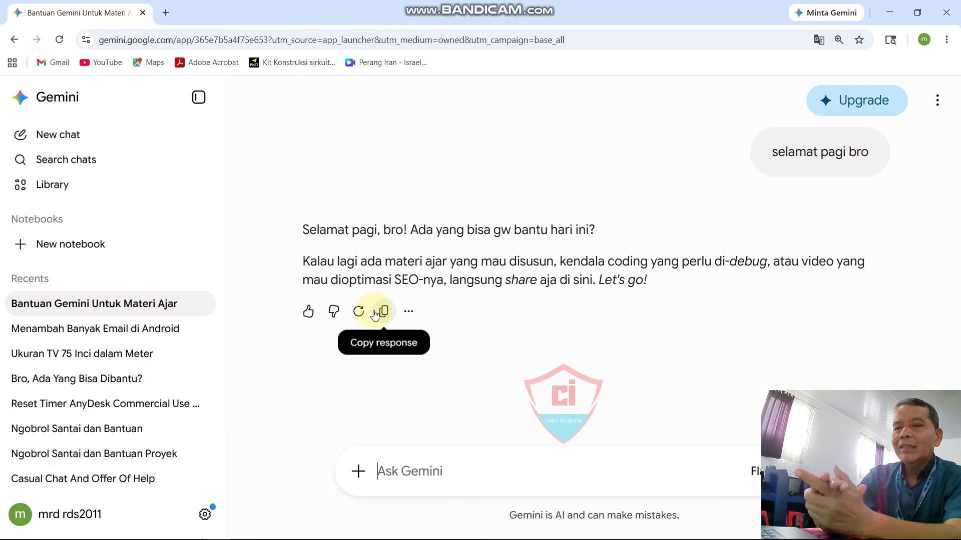
Step: Ask Gemini 'saya may tanya apa deifinisi apache, tolong jabarkan singkat saja', fixing typos
left_click(403, 469)
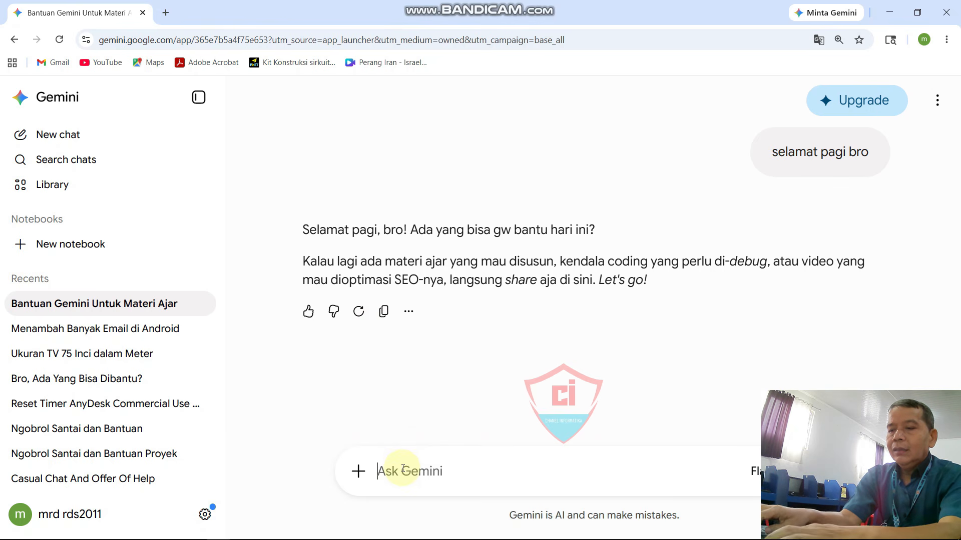
type("saya")
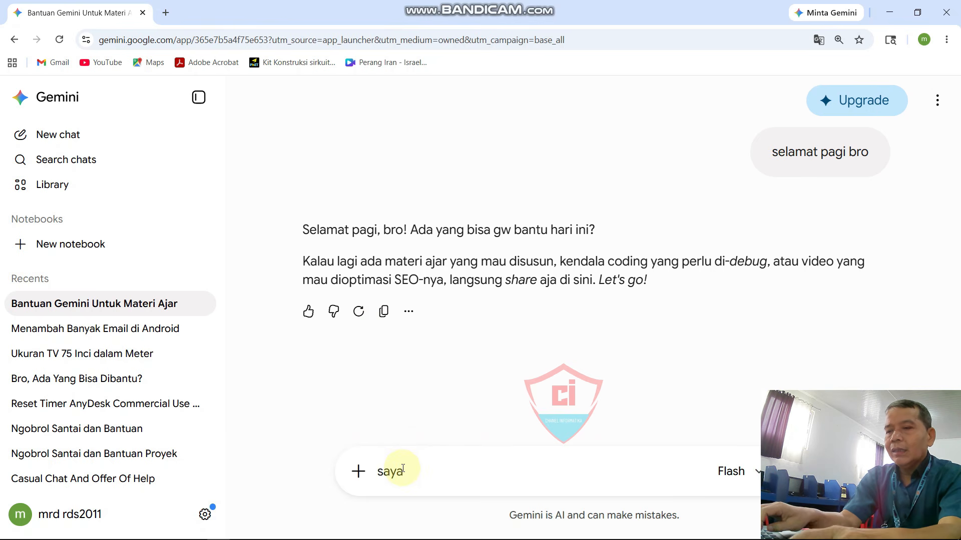
type(" may ")
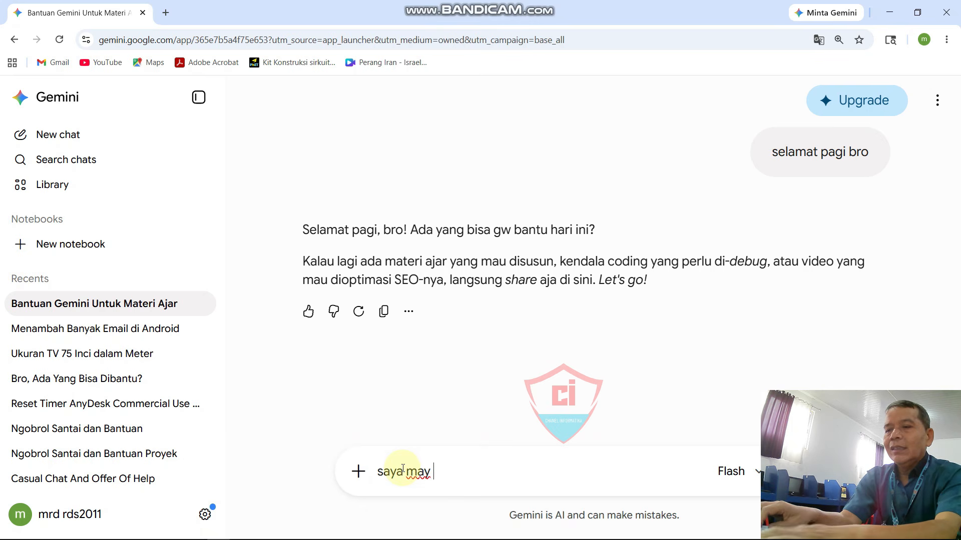
type("tana")
key("BackSpace")
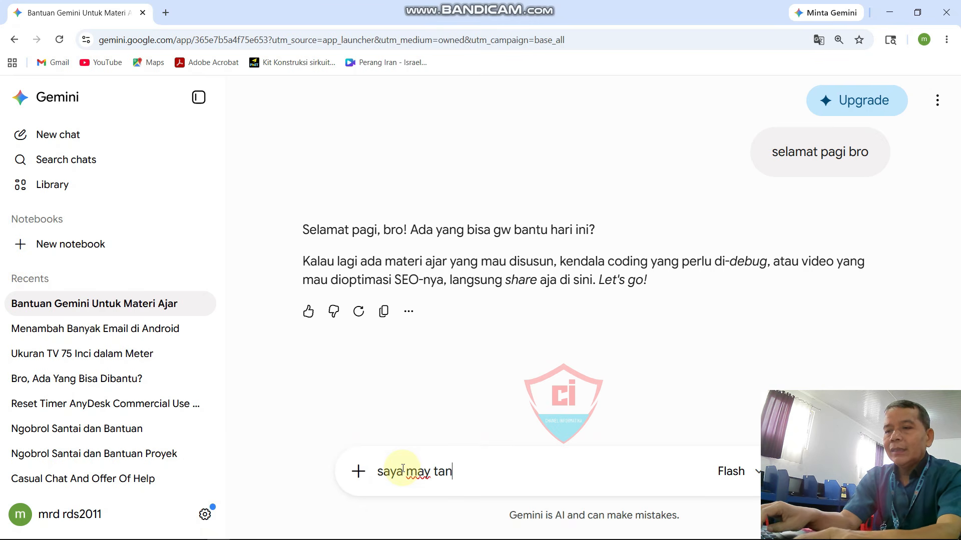
type("ya apa ")
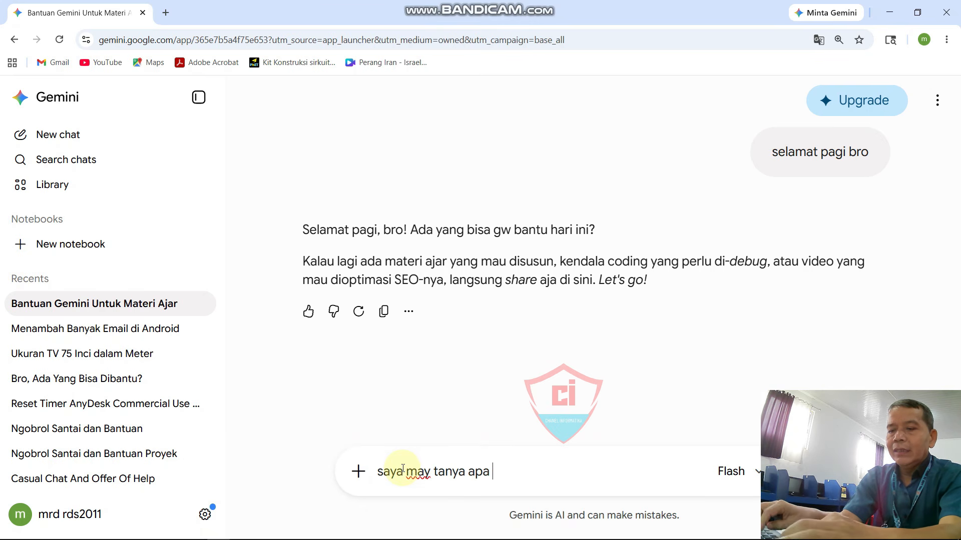
type("deifini")
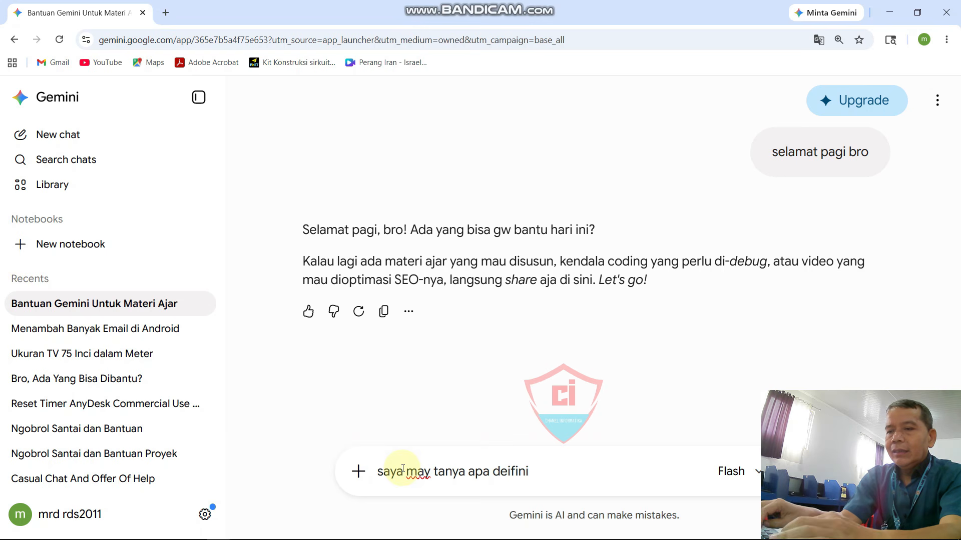
type("si apa")
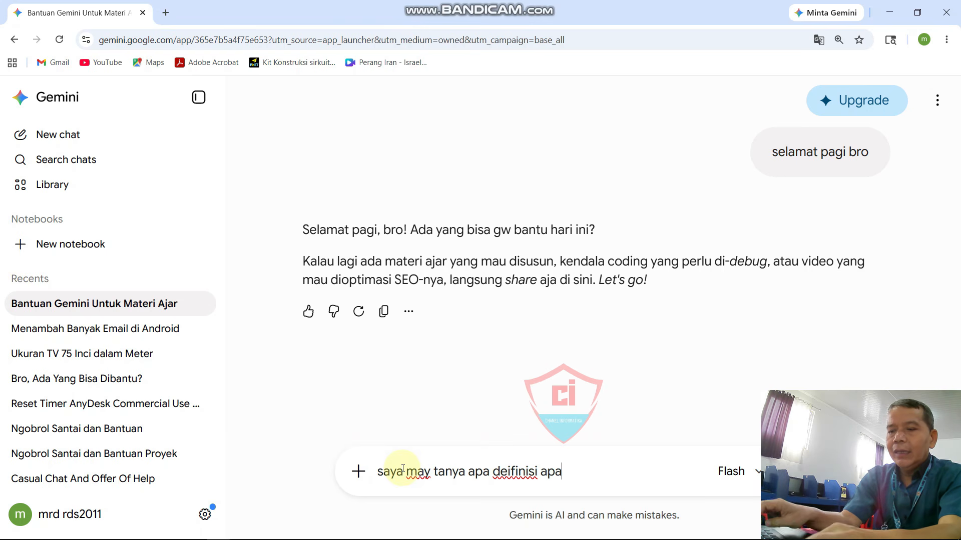
type("che")
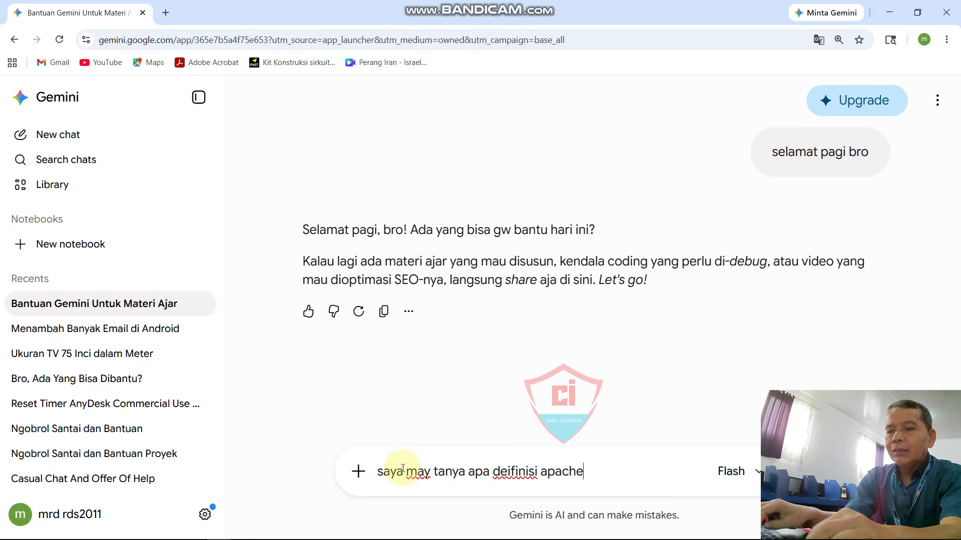
type(", ti")
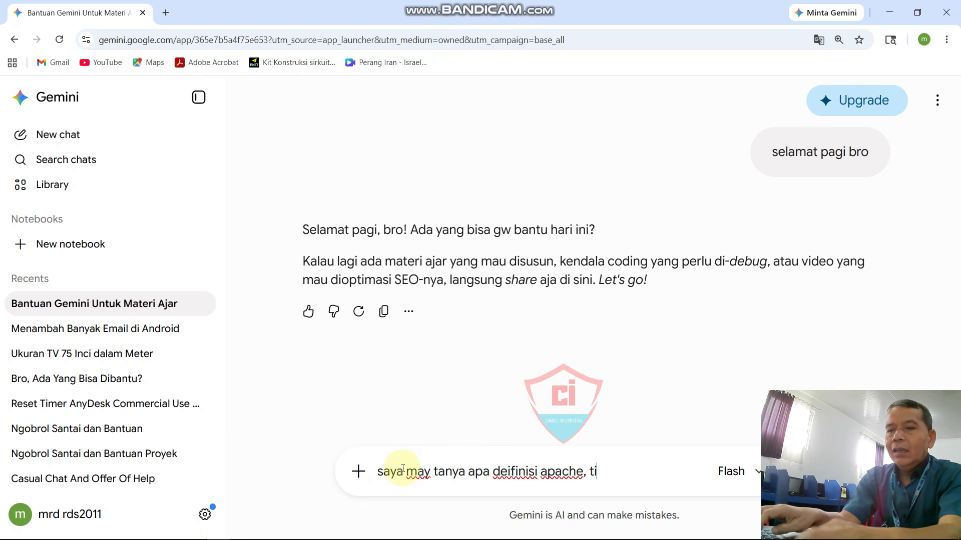
type("lomg")
key("BackSpace")
key("BackSpace")
key("BackSpace")
key("BackSpace")
key("BackSpace")
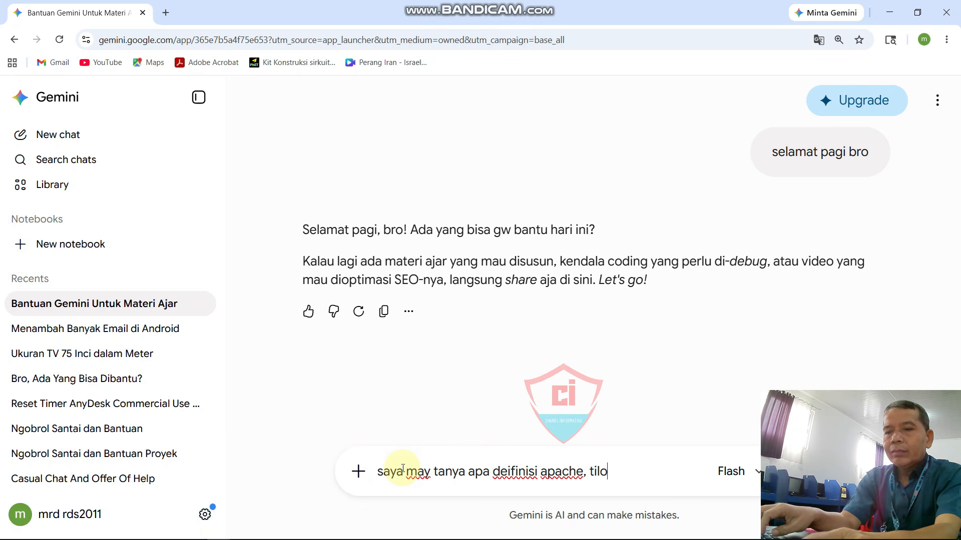
type("olong")
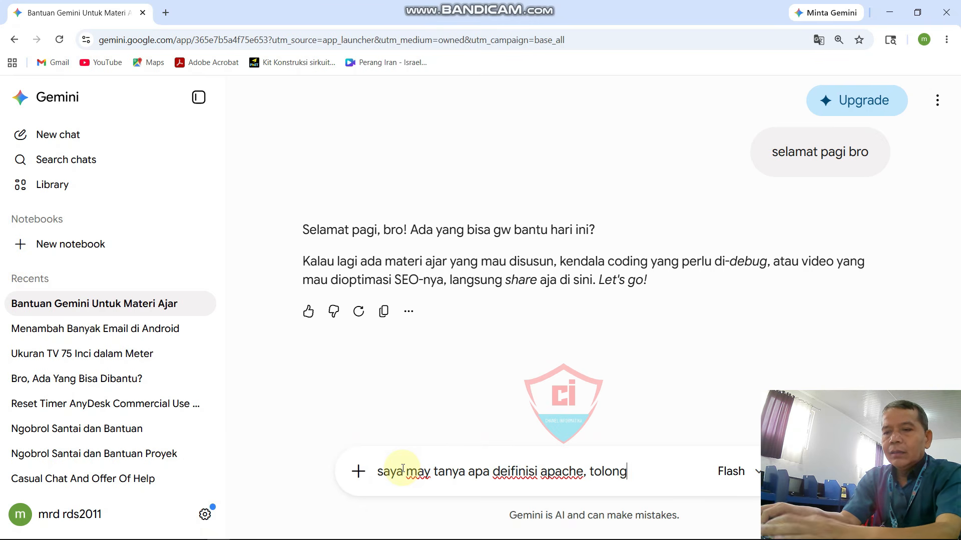
type(" jabaa")
key("BackSpace")
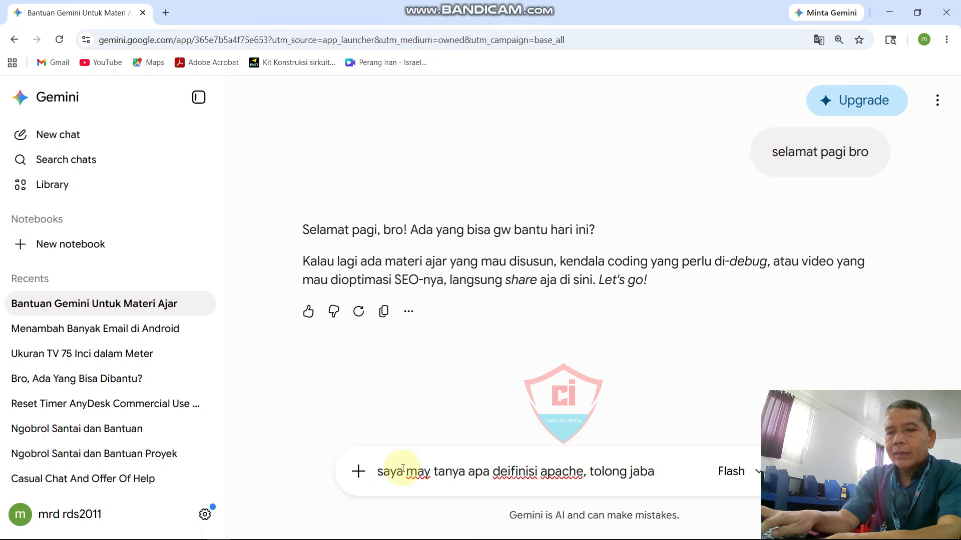
type("rkan si")
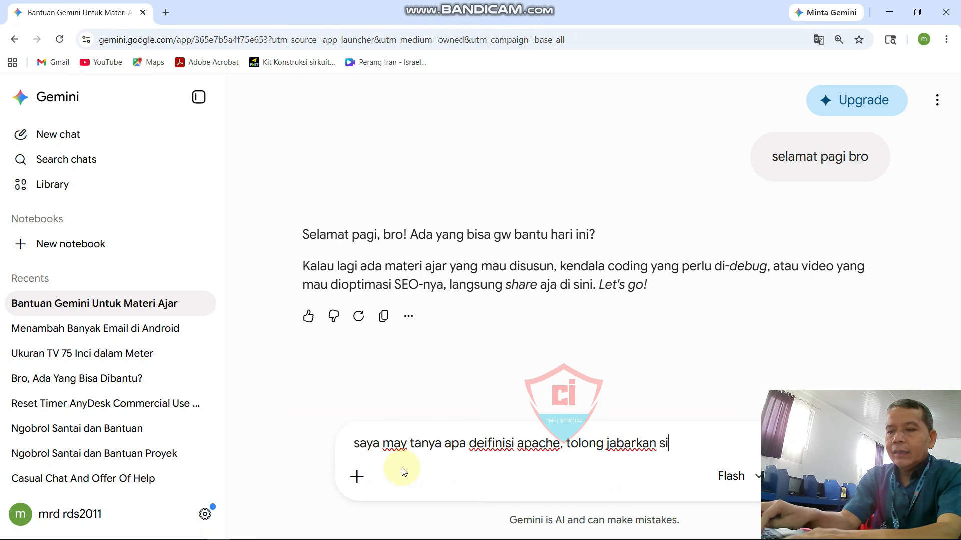
type("ngkat saja")
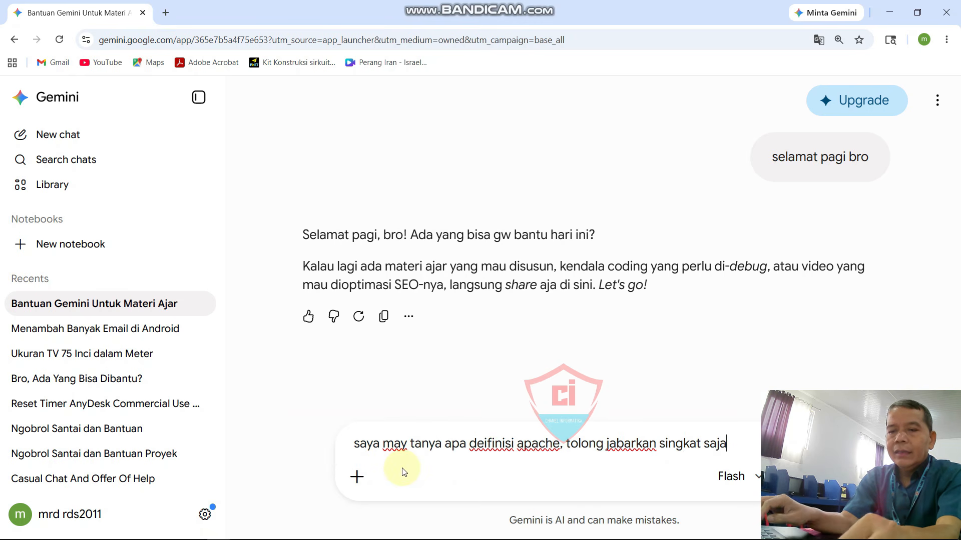
key("Return")
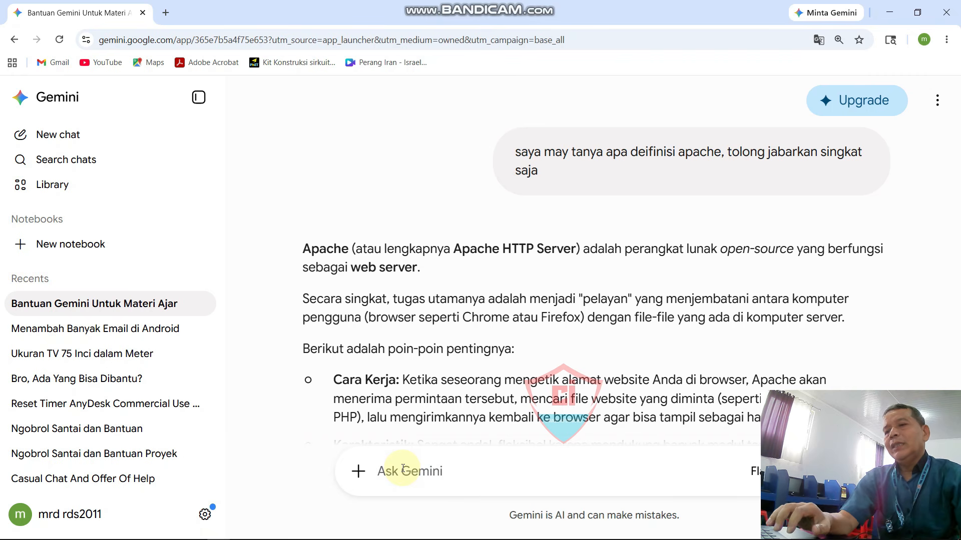
Step: Scroll through Gemini's Apache explanation, check XAMPP, and begin a follow-up prompt
scroll(443, 307, "down", 4)
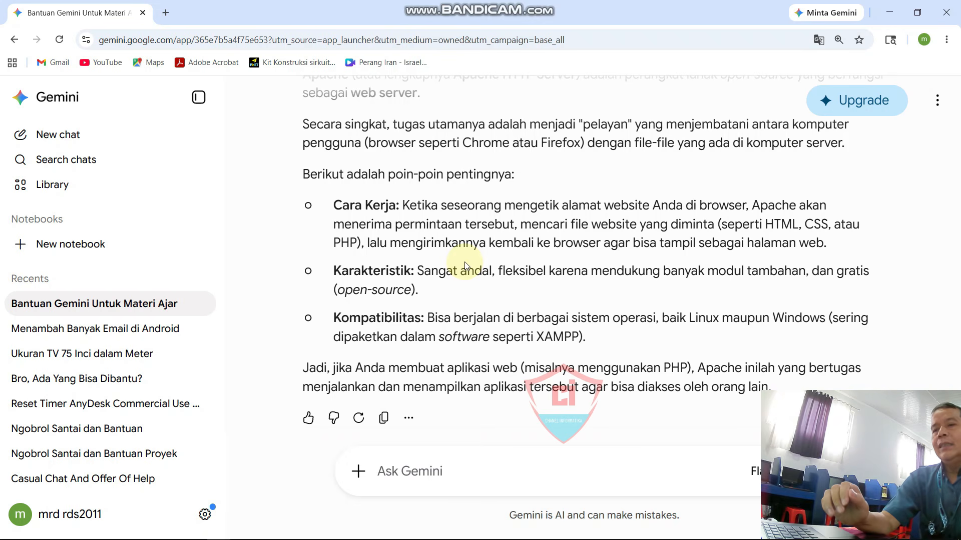
scroll(450, 239, "up", 4)
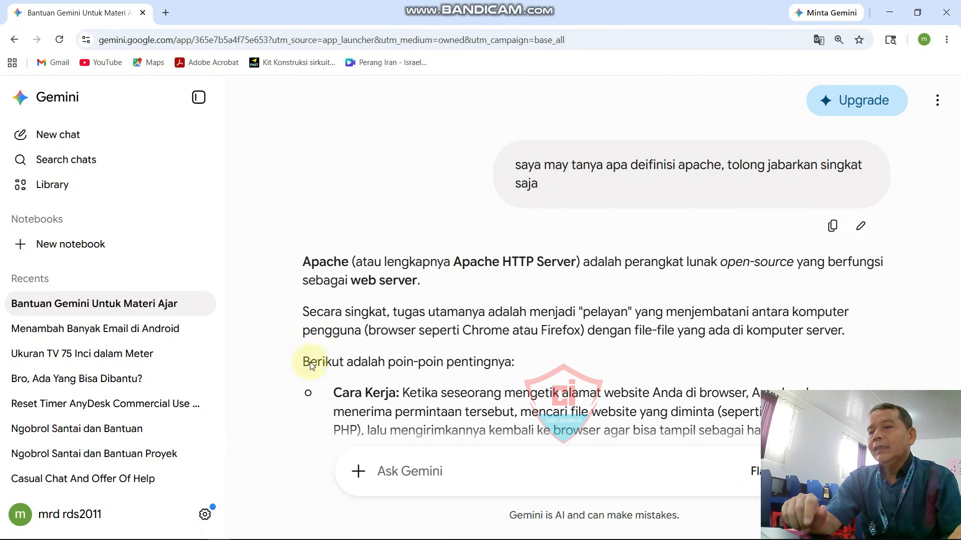
left_click(193, 532)
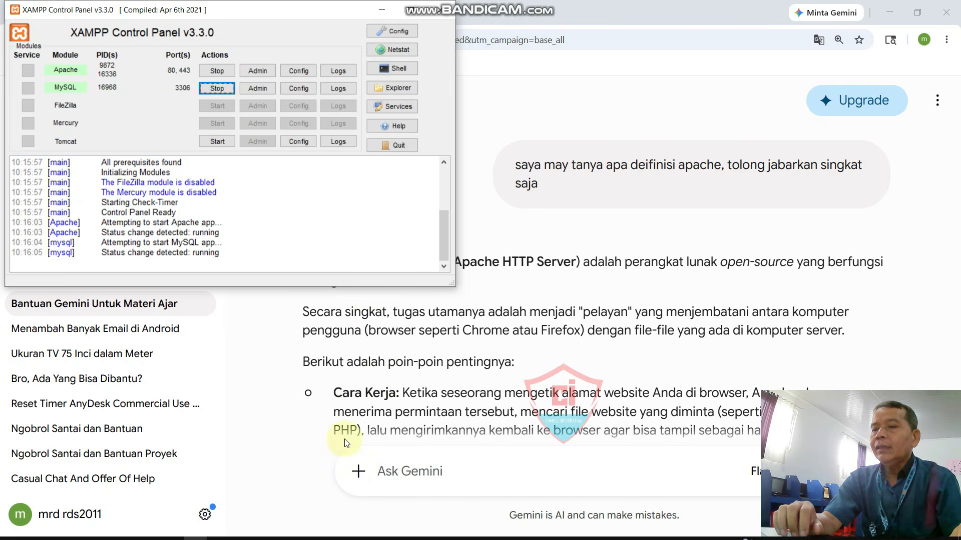
left_click(455, 476)
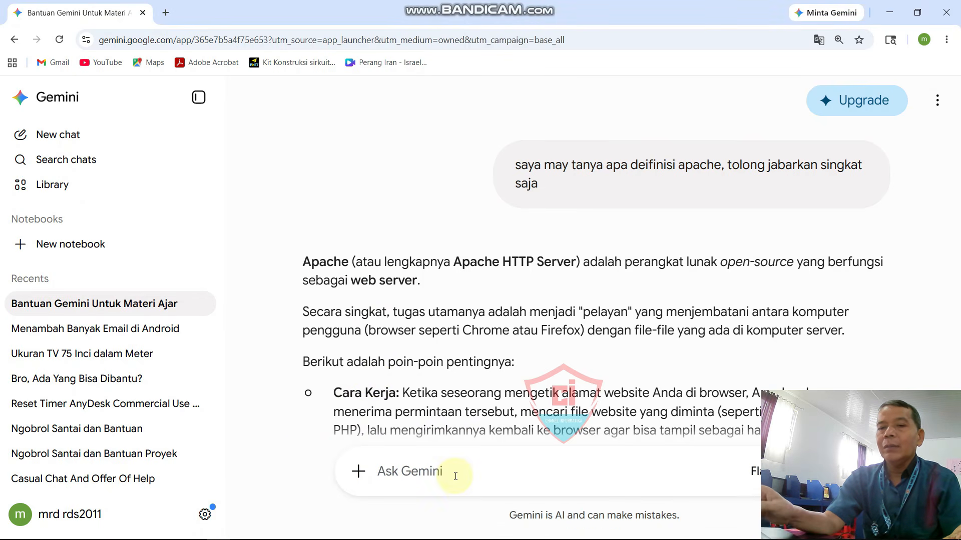
type("selnju")
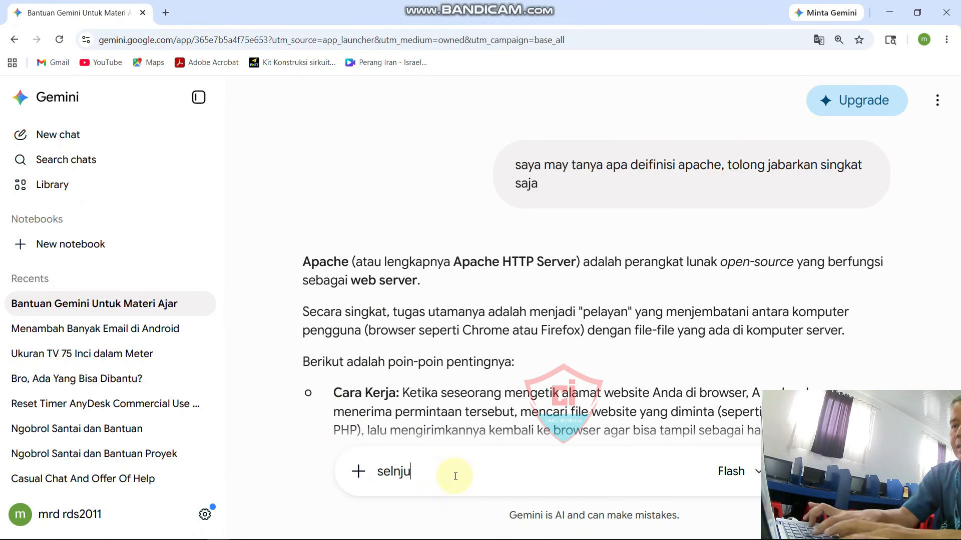
type("tkan")
Step: Send the follow-up 'selnjutnya jabarkan tentang mysql' to Gemini
key("BackSpace")
key("BackSpace")
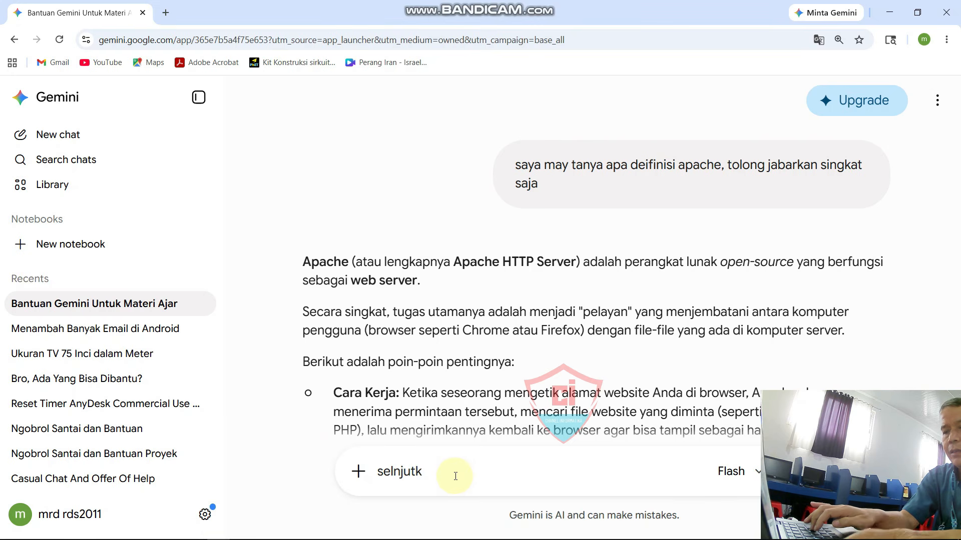
key("BackSpace")
type("nya")
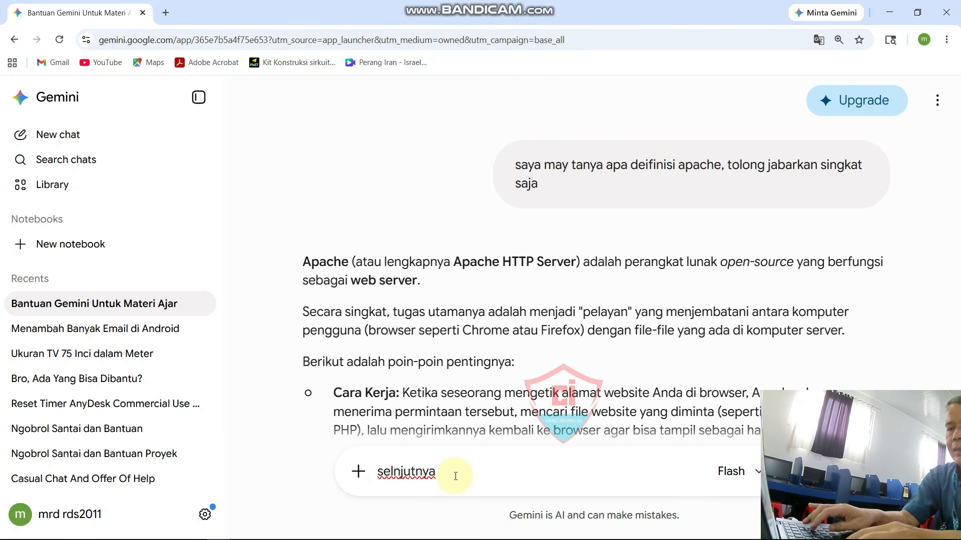
type(" jawabkan")
key("BackSpace")
key("BackSpace")
key("BackSpace")
key("BackSpace")
key("BackSpace")
key("BackSpace")
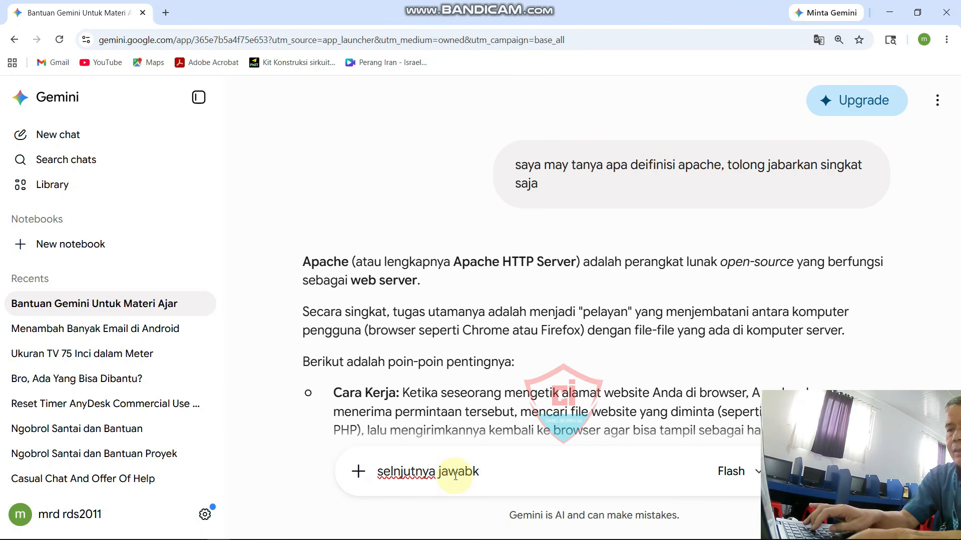
type("barka")
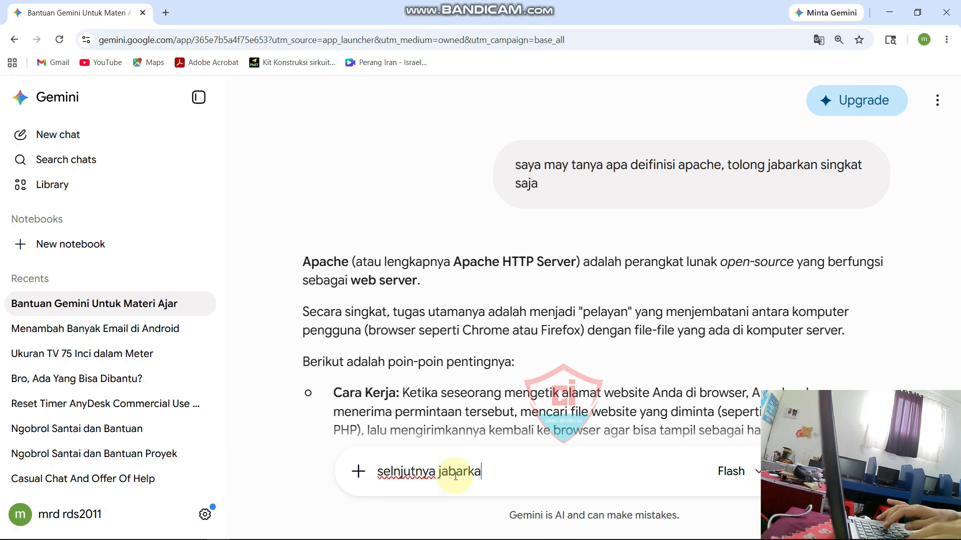
type("n tentang ")
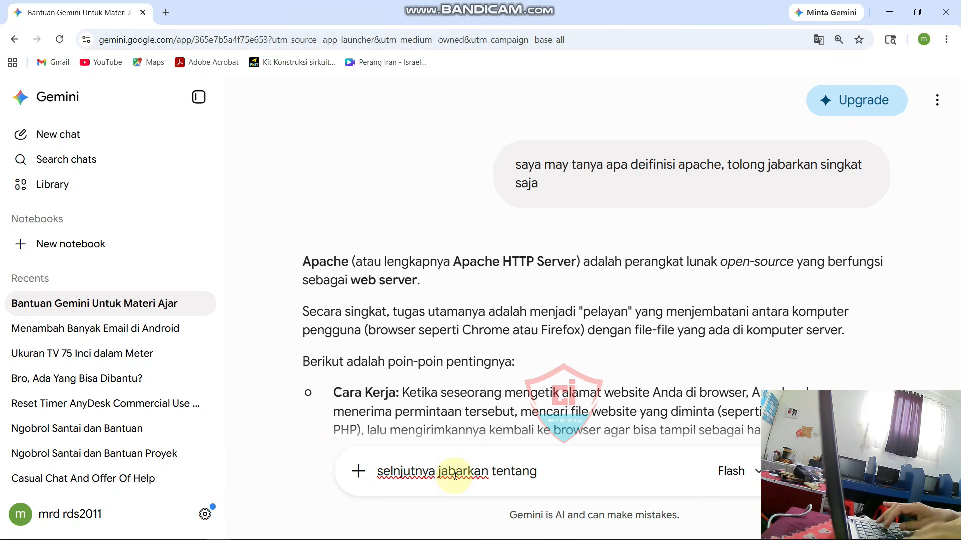
type("mysql")
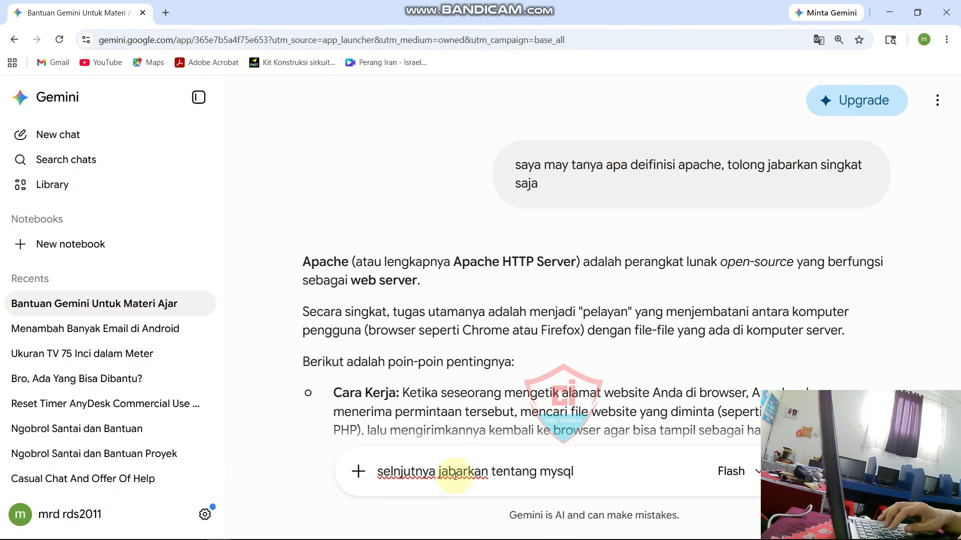
key("Return")
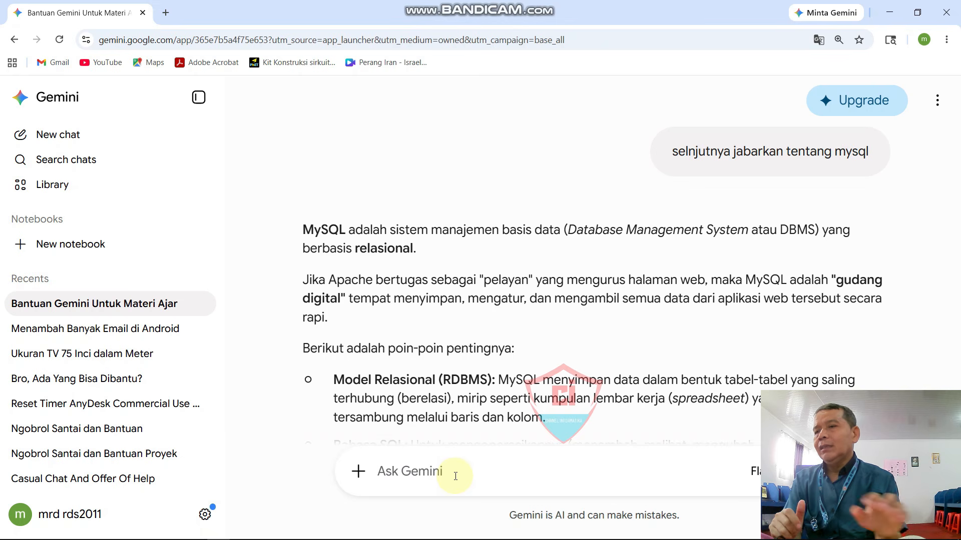
scroll(494, 345, "down", 4)
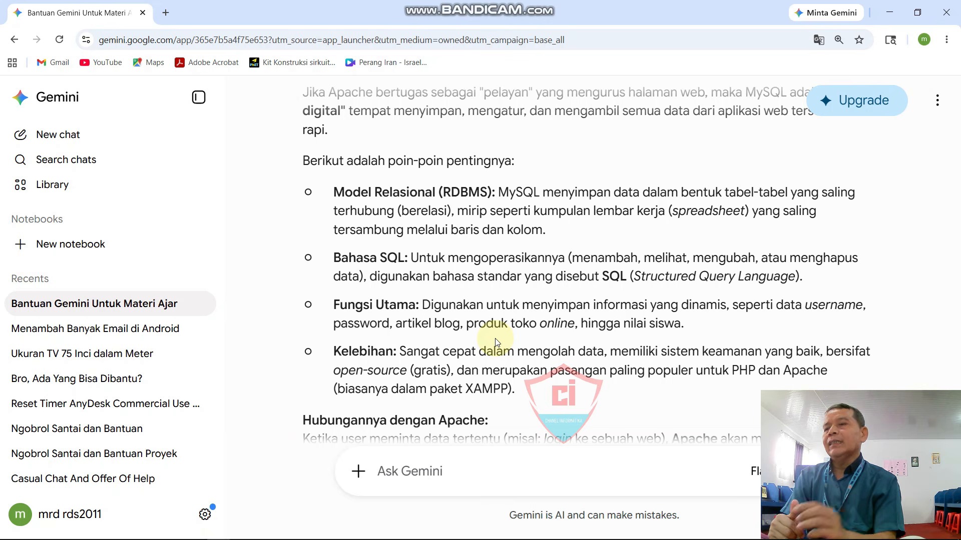
scroll(529, 302, "down", 1)
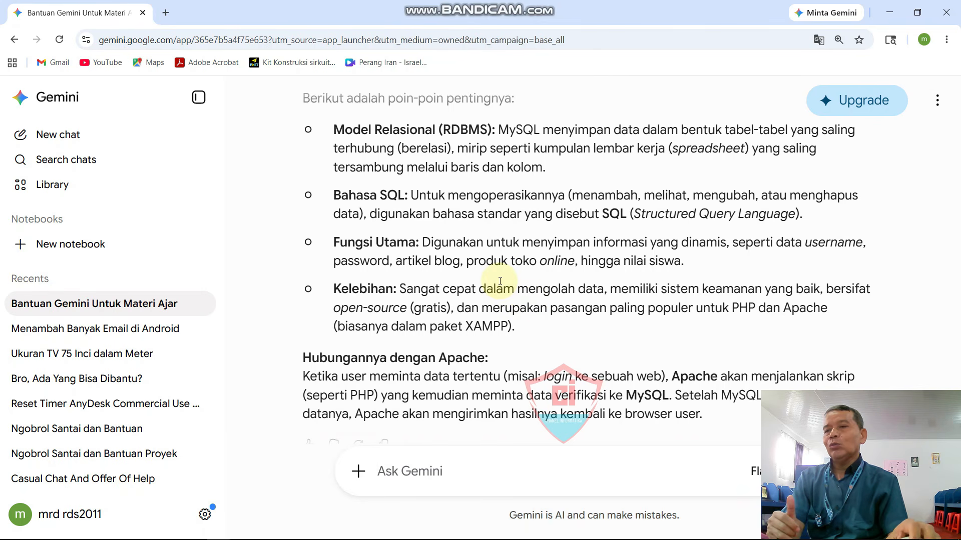
scroll(499, 281, "up", 1)
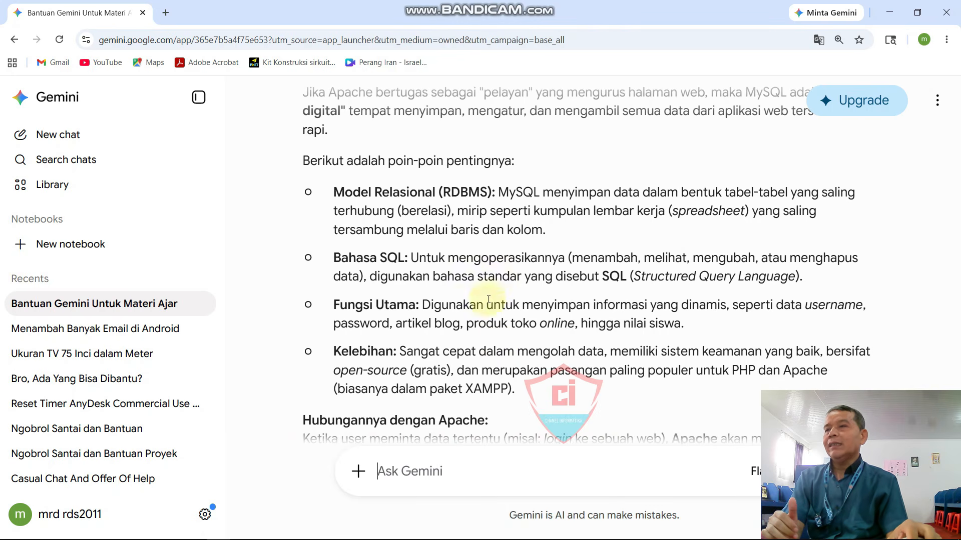
mouse_move(306, 535)
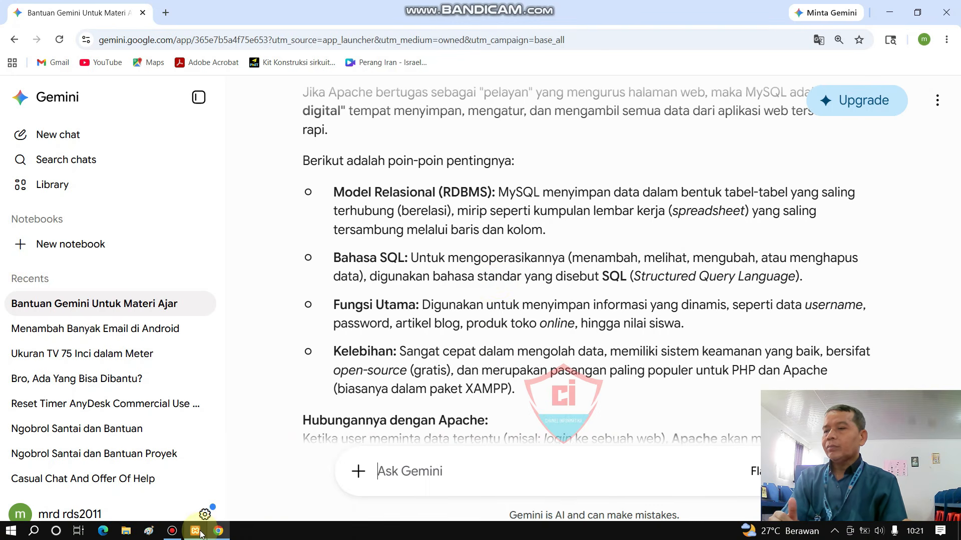
left_click(203, 526)
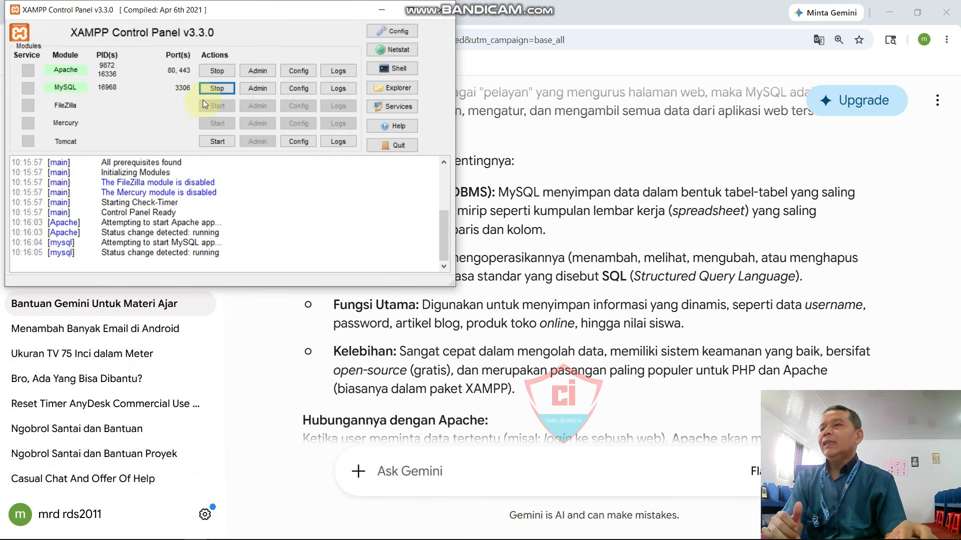
left_click(379, 5)
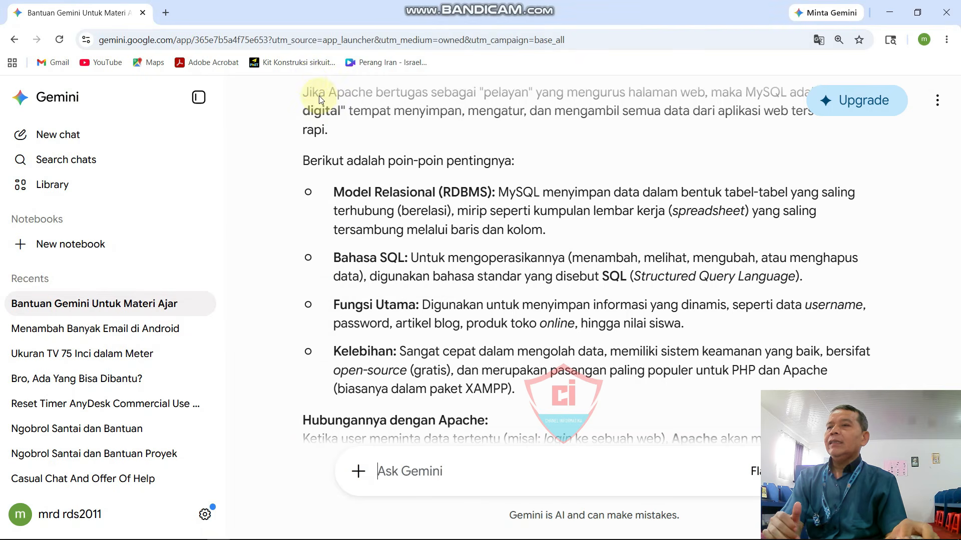
Step: Load 127.0.0.1/phpmyadmin in a new Chrome tab
left_click(166, 13)
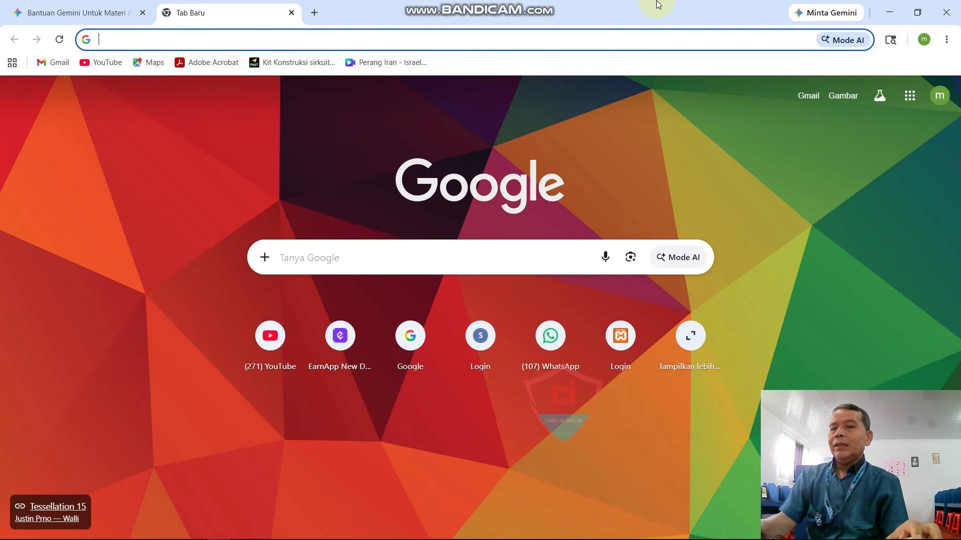
type("1")
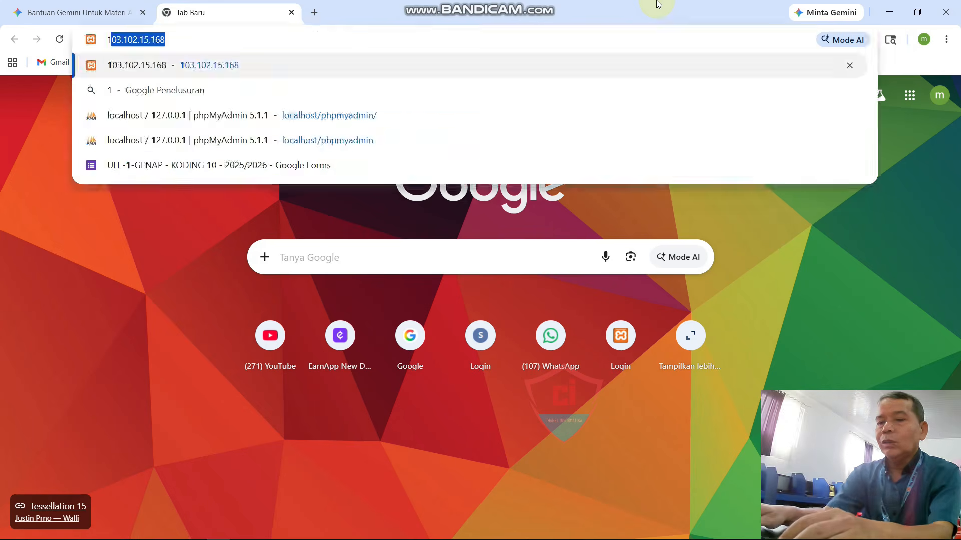
type("27.0")
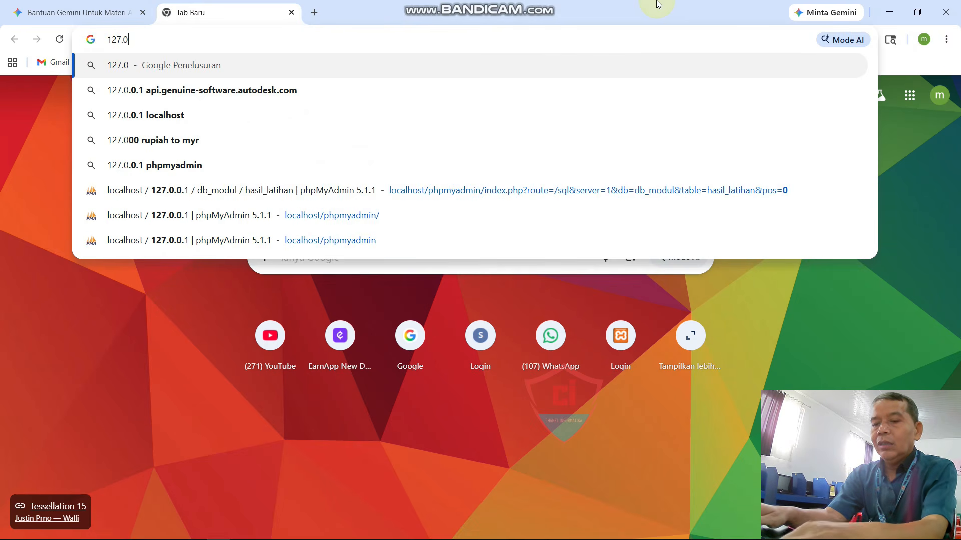
type(".0.1")
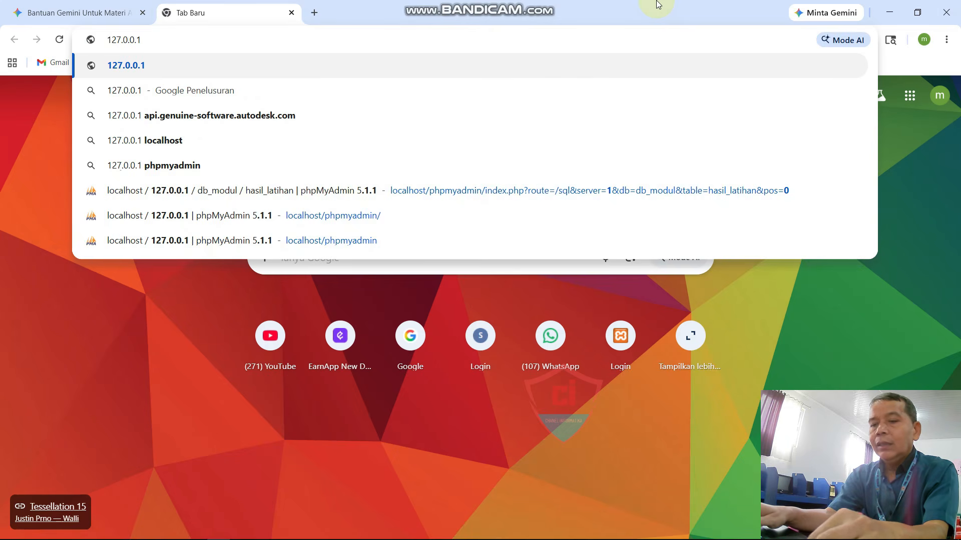
type("/phpm")
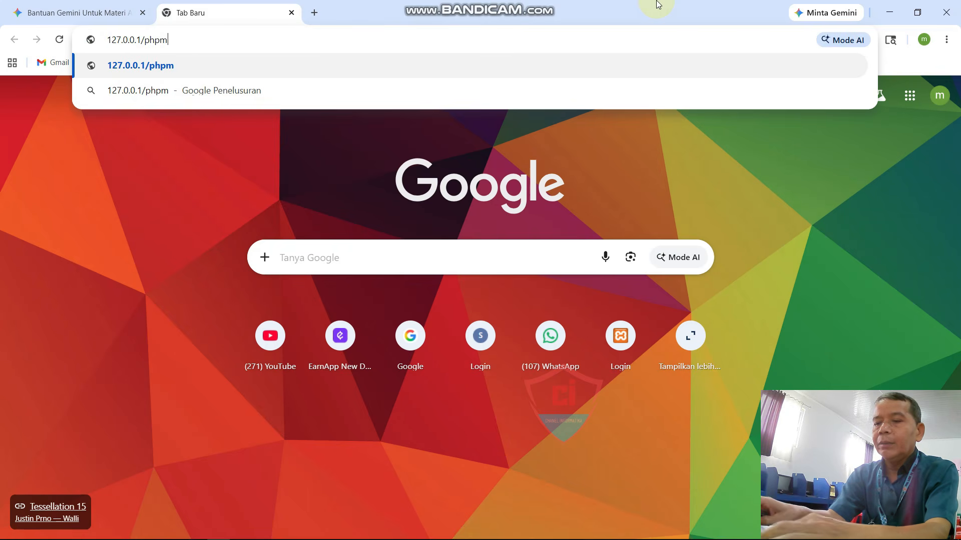
type("yadmin")
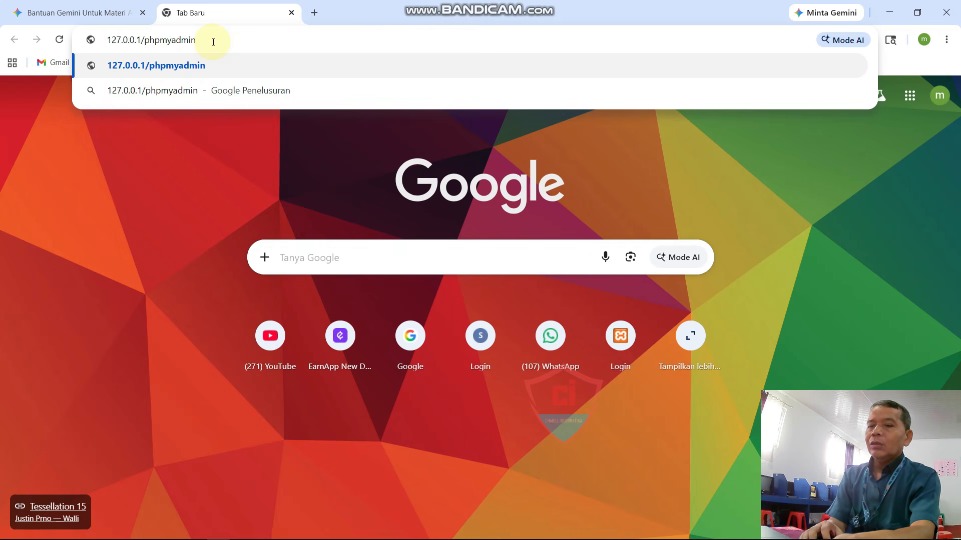
key("Return")
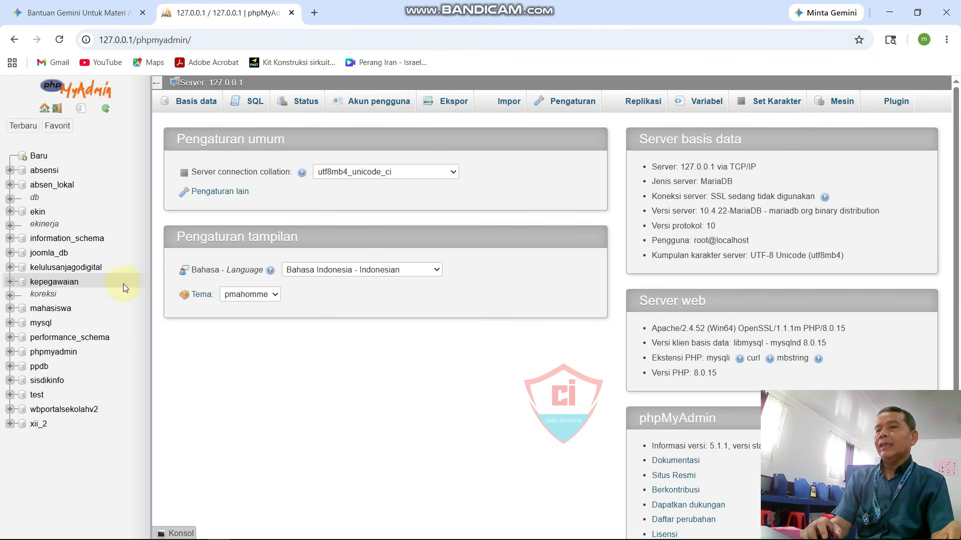
Step: Load the suggested localhost/ekinadmin address, opening the E-Kinerja Guru login page
left_click(208, 36)
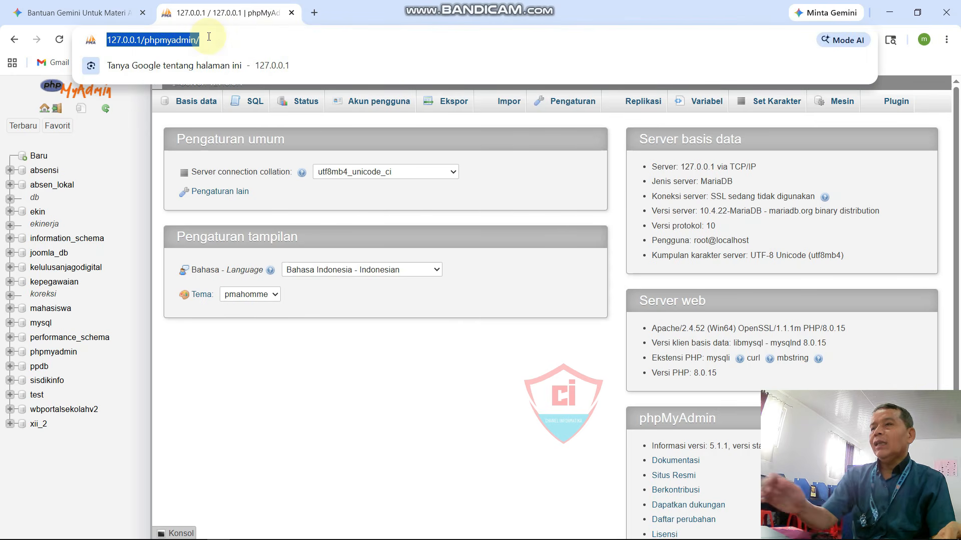
type("loca")
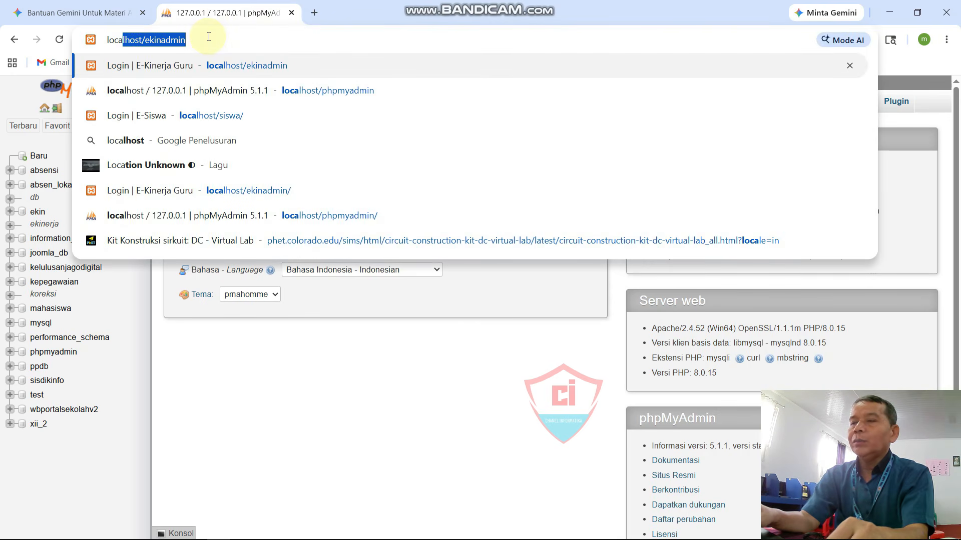
key("Right")
key("Return")
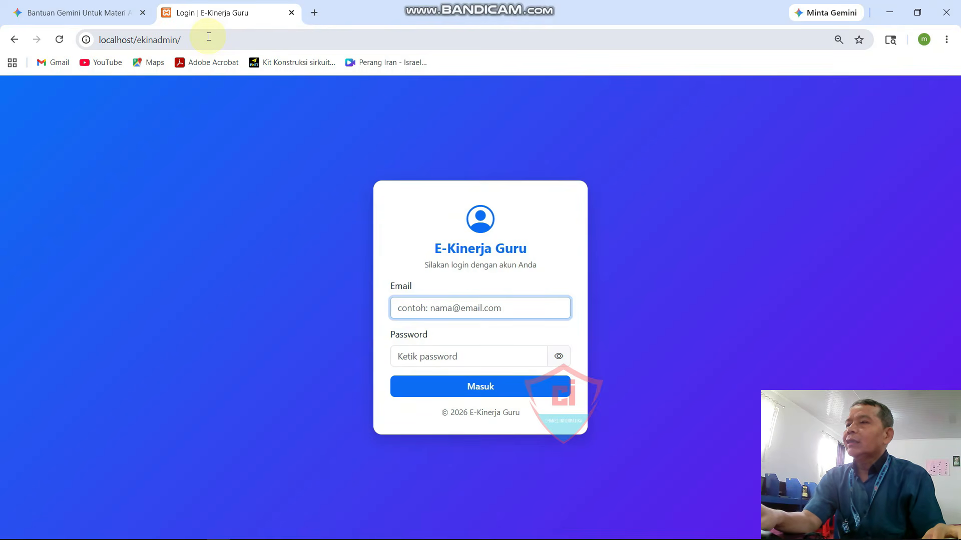
Step: Edit the address to localhost/phpmyadmin/ and load it
left_click(208, 36)
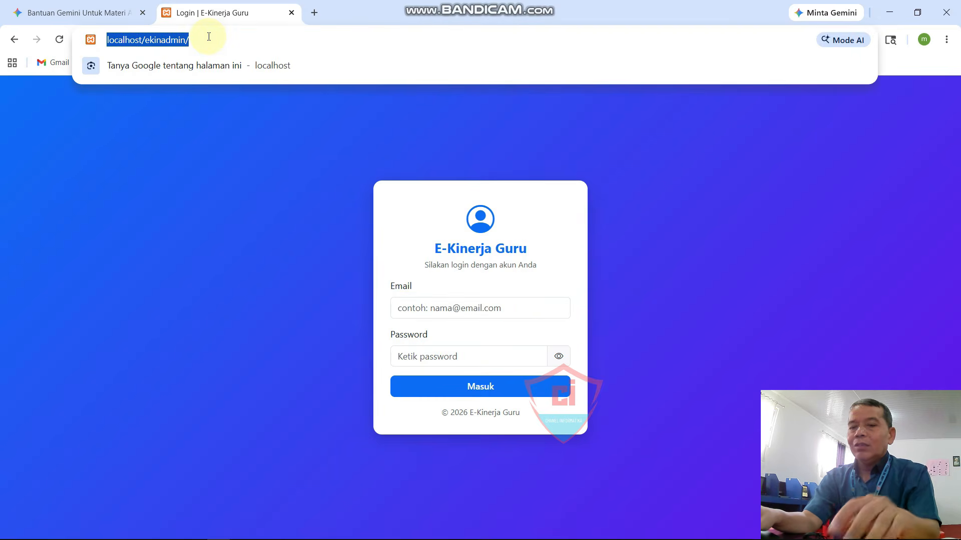
left_click(209, 37)
key("BackSpace")
key("BackSpace")
key("BackSpace")
key("BackSpace")
key("BackSpace")
key("BackSpace")
key("BackSpace")
key("BackSpace")
key("BackSpace")
key("BackSpace")
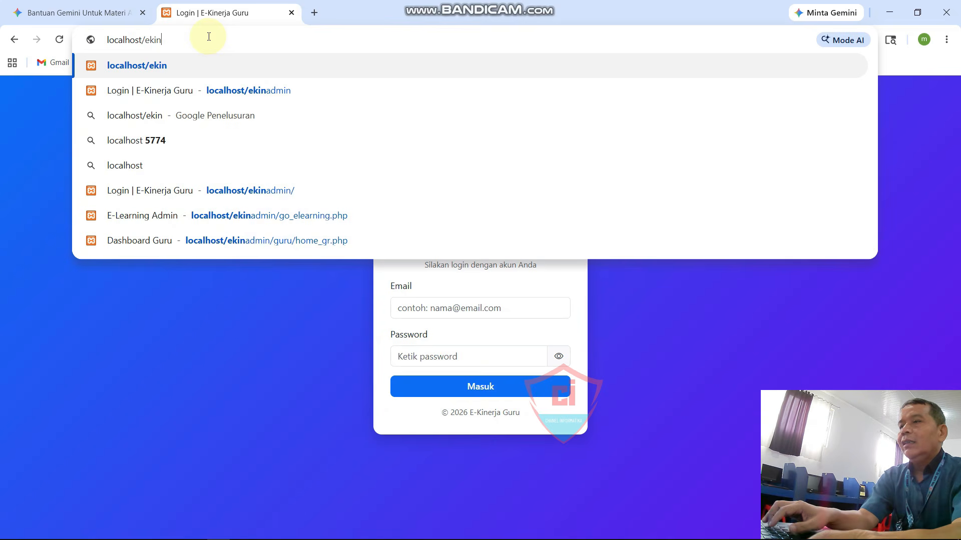
type("phpmyadmin/")
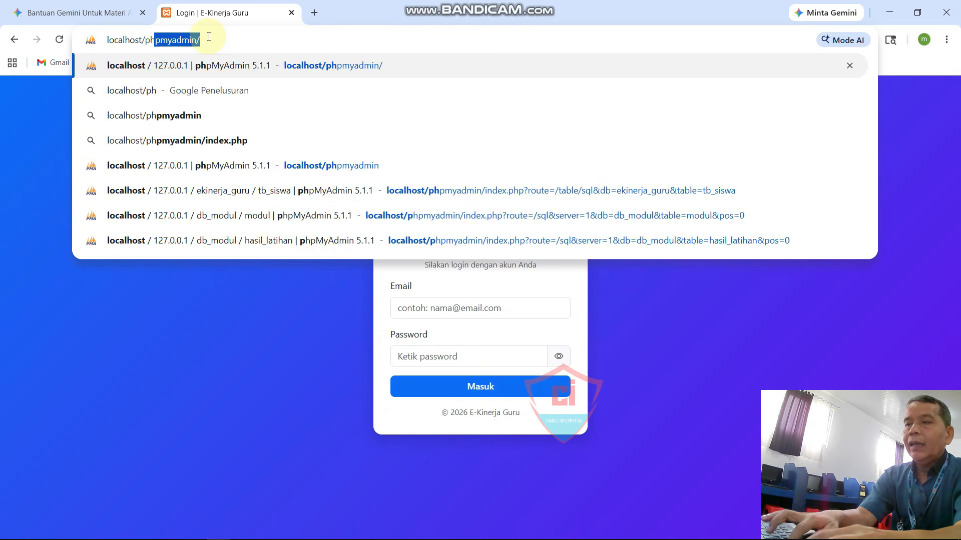
key("Return")
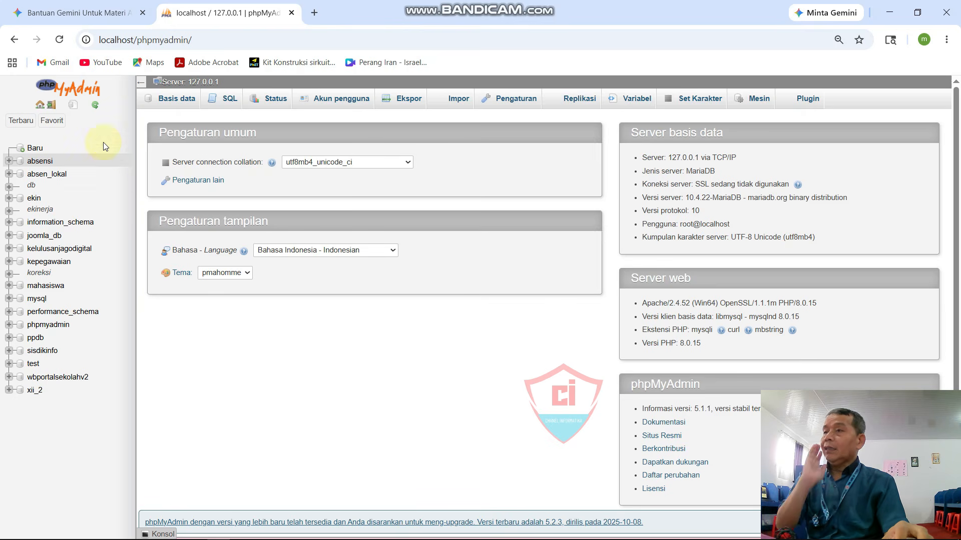
Step: Return to the phpMyAdmin home, toggle the db group, and expand ekinerja in the sidebar
left_click(38, 108)
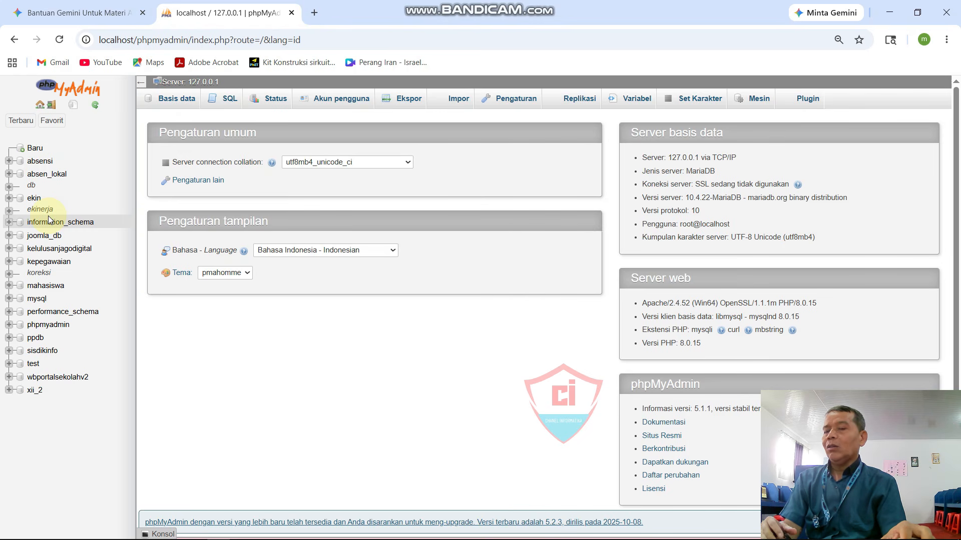
left_click(9, 188)
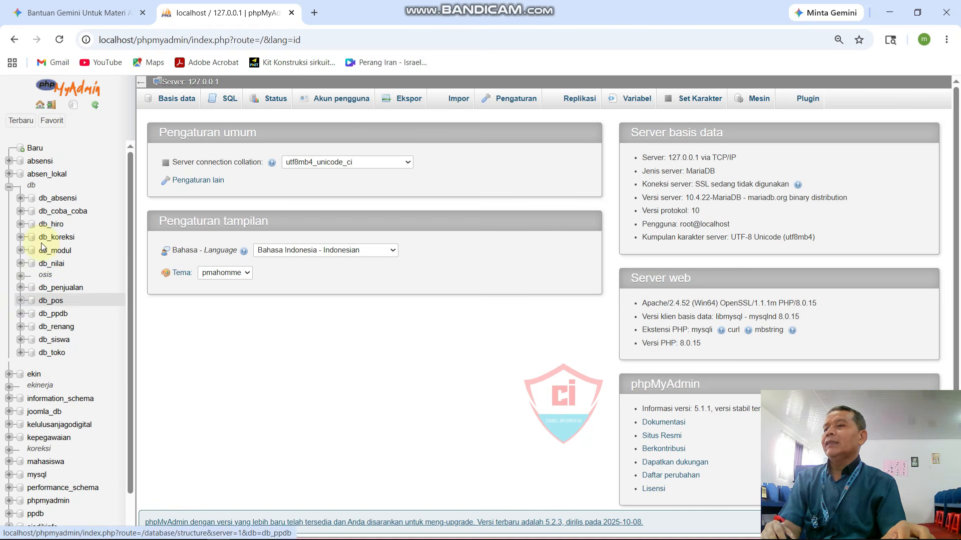
left_click(9, 188)
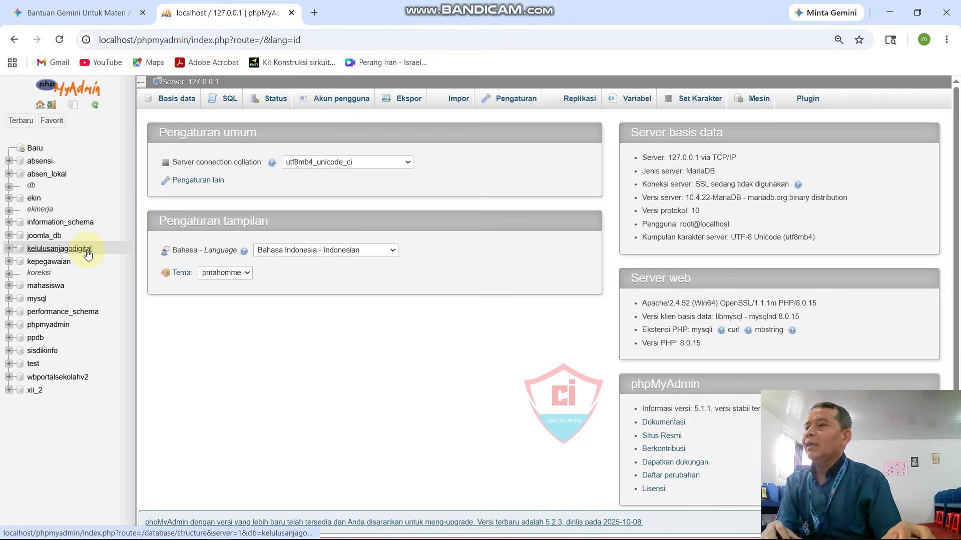
left_click(9, 210)
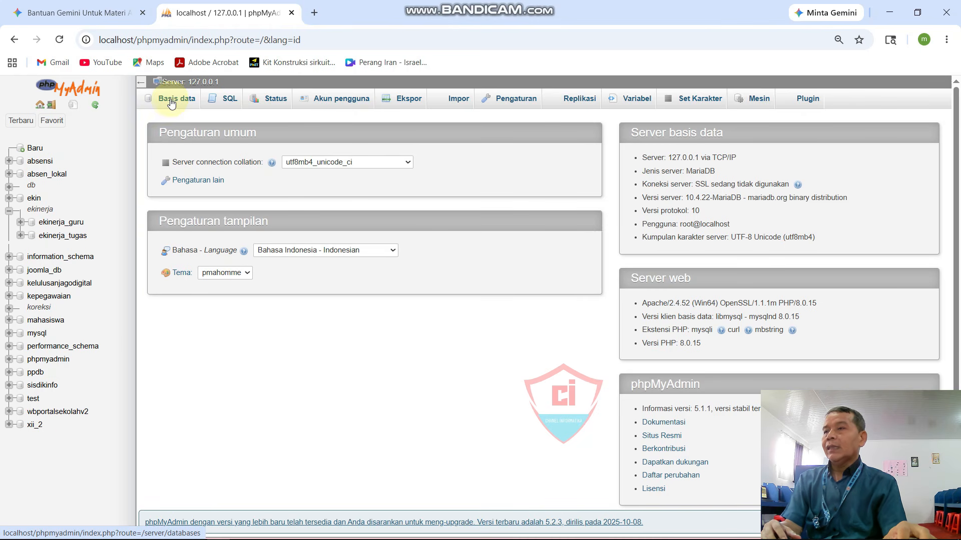
Step: Create a database named db_sekolah from the Databases page
left_click(178, 102)
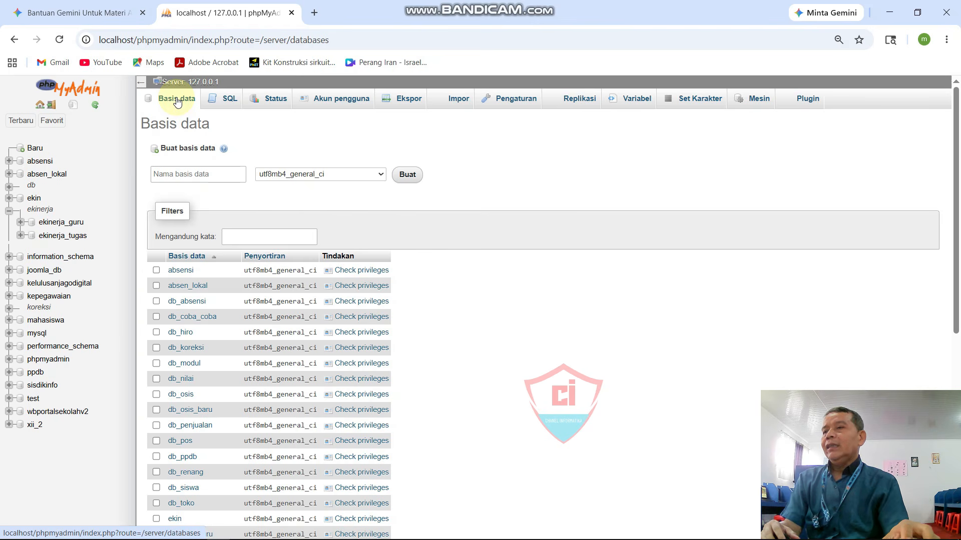
left_click(215, 173)
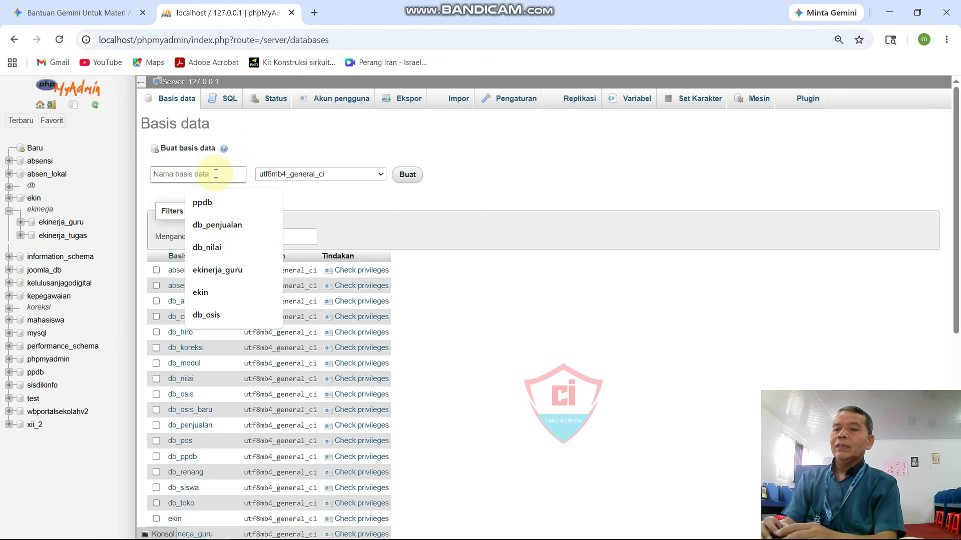
type("db")
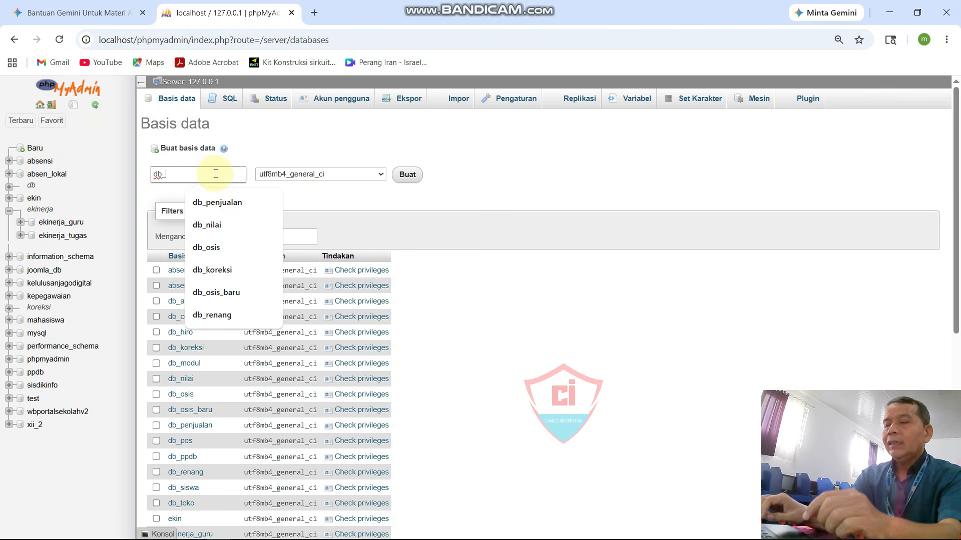
type("_s")
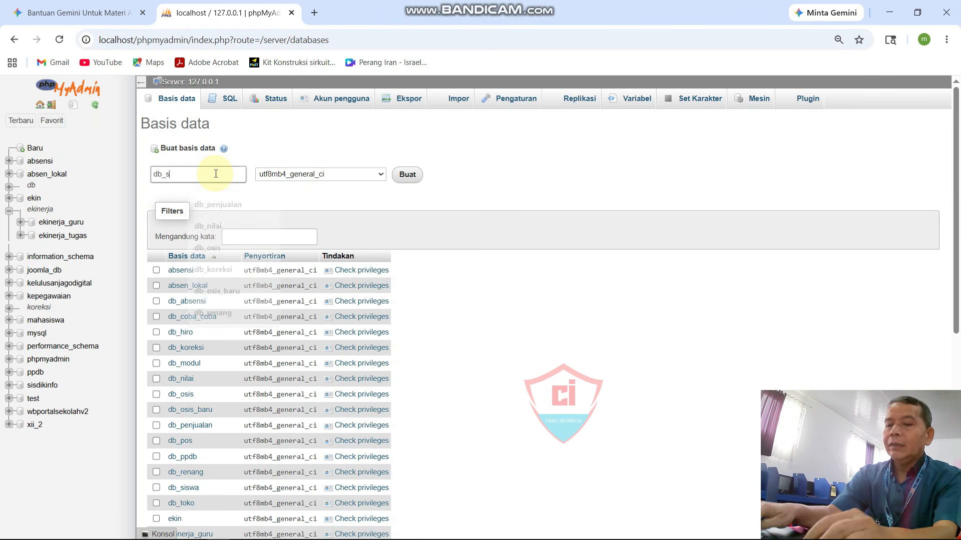
type("ekolah")
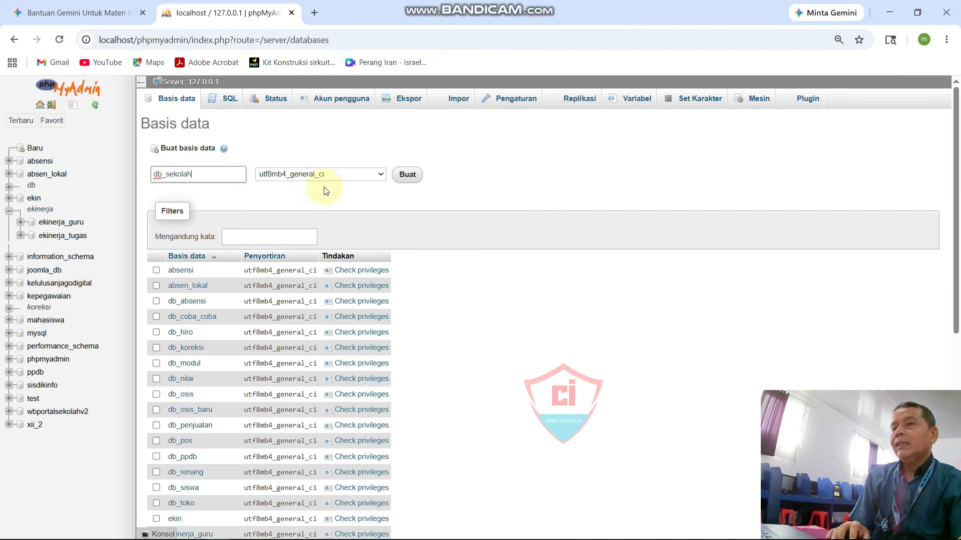
left_click(408, 176)
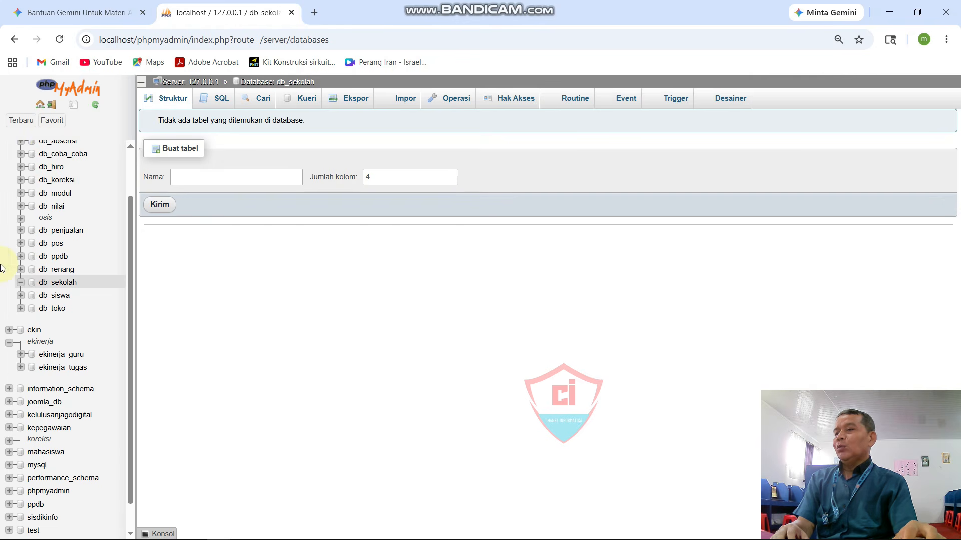
Step: In db_sekolah, start a new table tb_user with 5 columns instead of the default 4
left_click(58, 283)
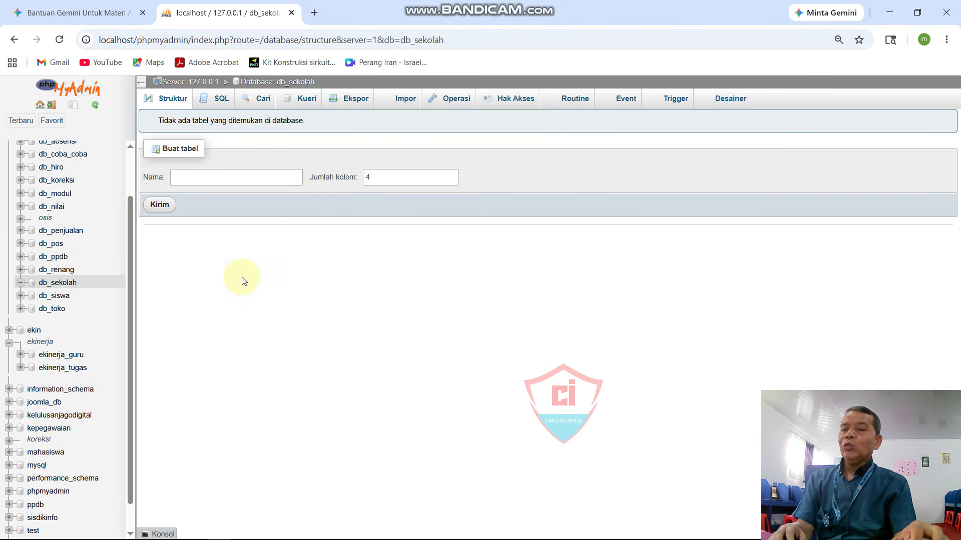
left_click(227, 175)
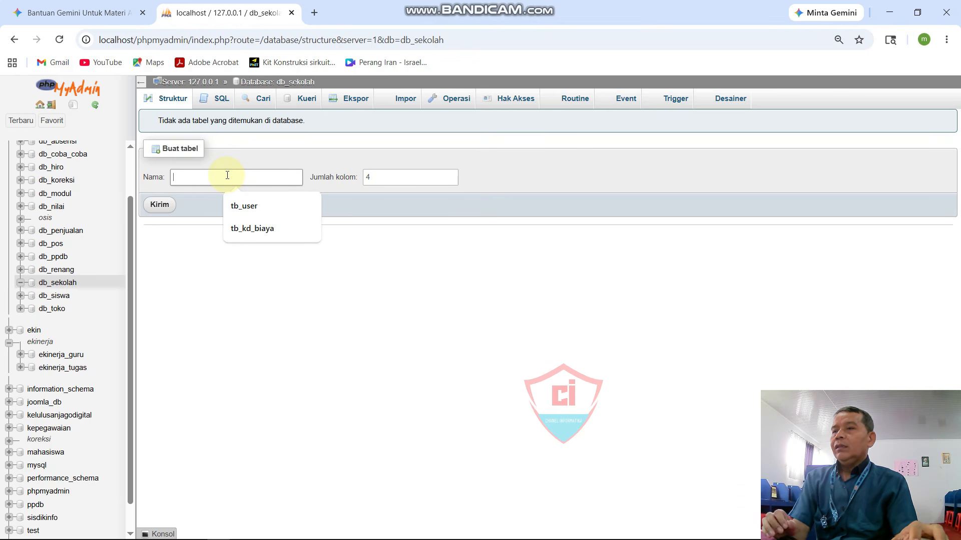
type("tb")
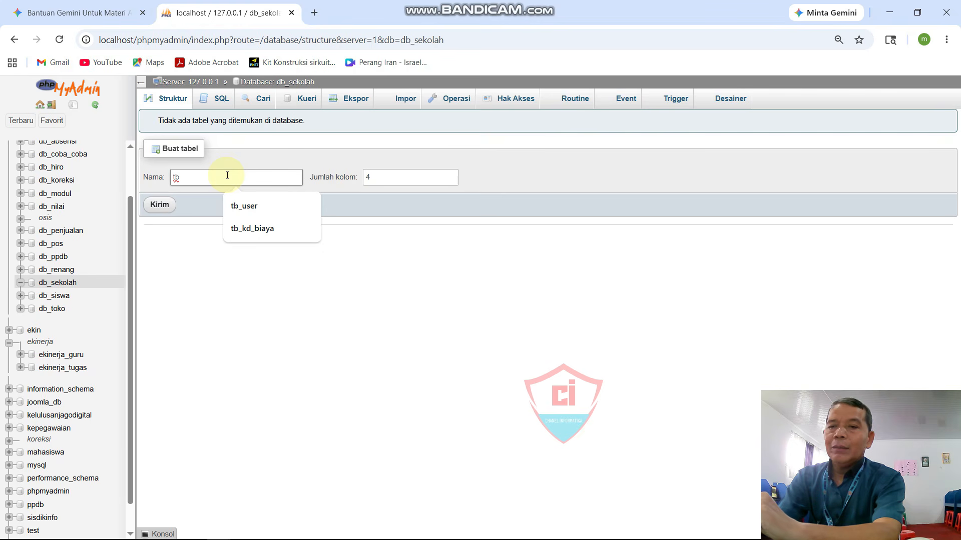
type("_")
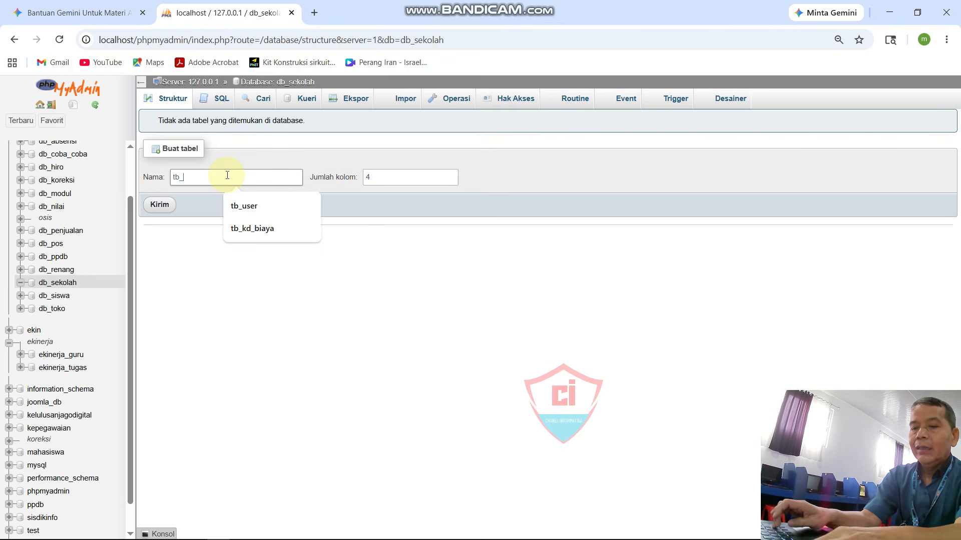
type("user")
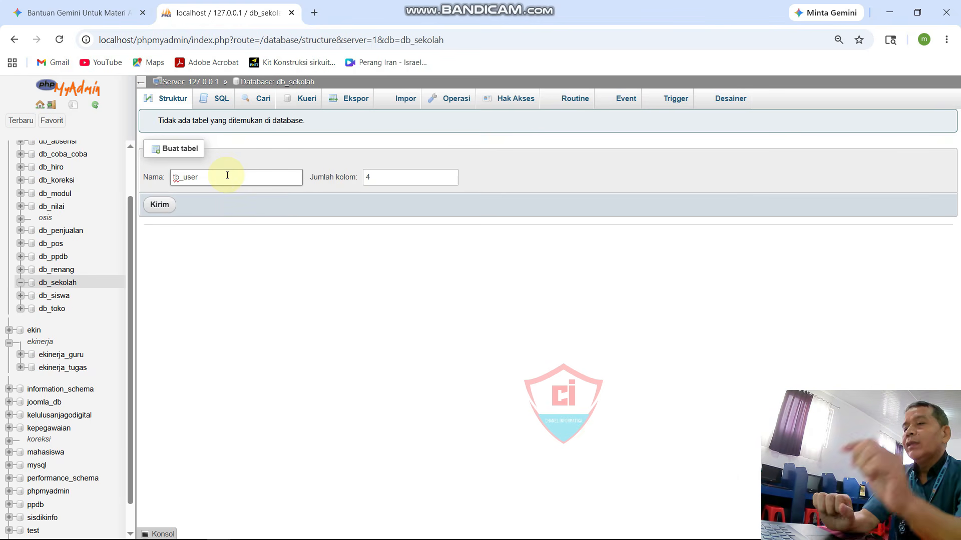
left_click(399, 176)
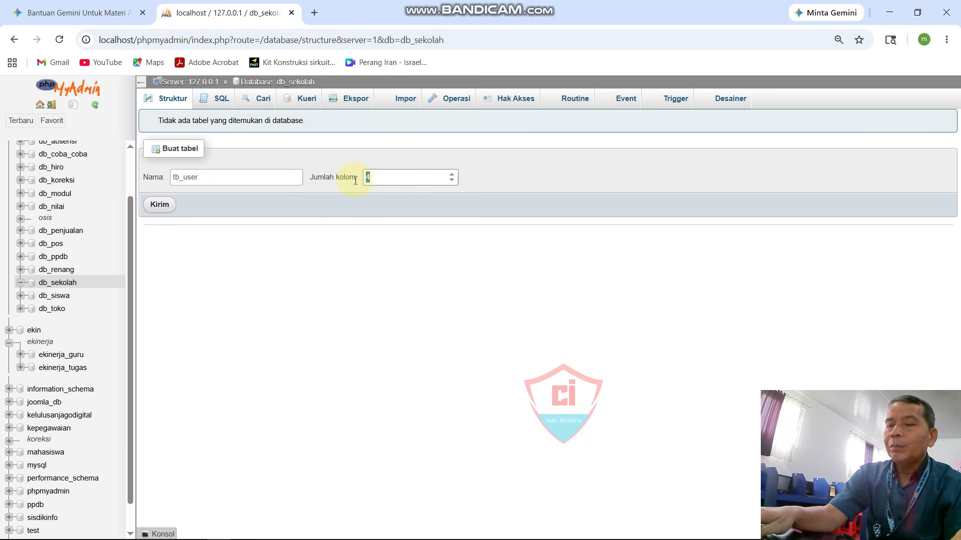
key("BackSpace")
type("5")
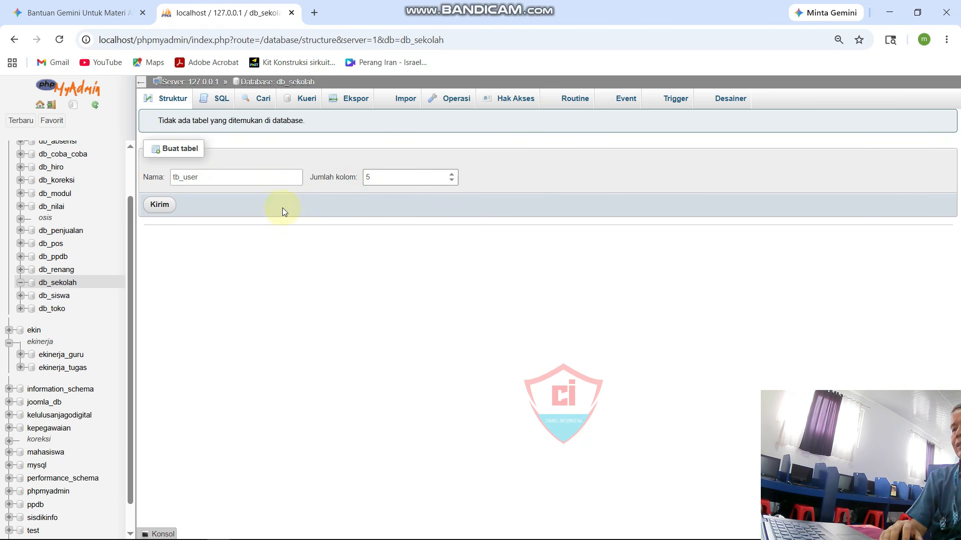
left_click(161, 205)
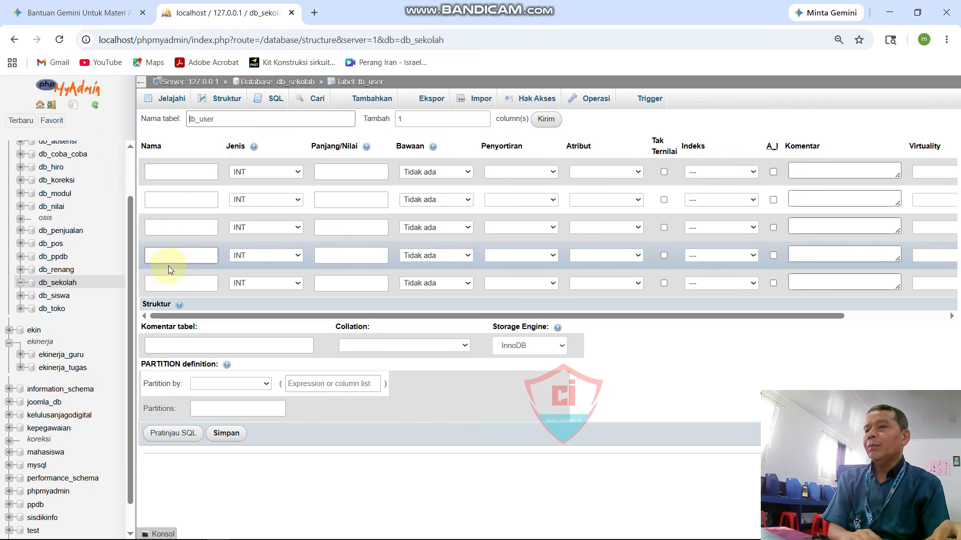
Step: Name the first two tb_user columns no and nama_user
left_click(176, 169)
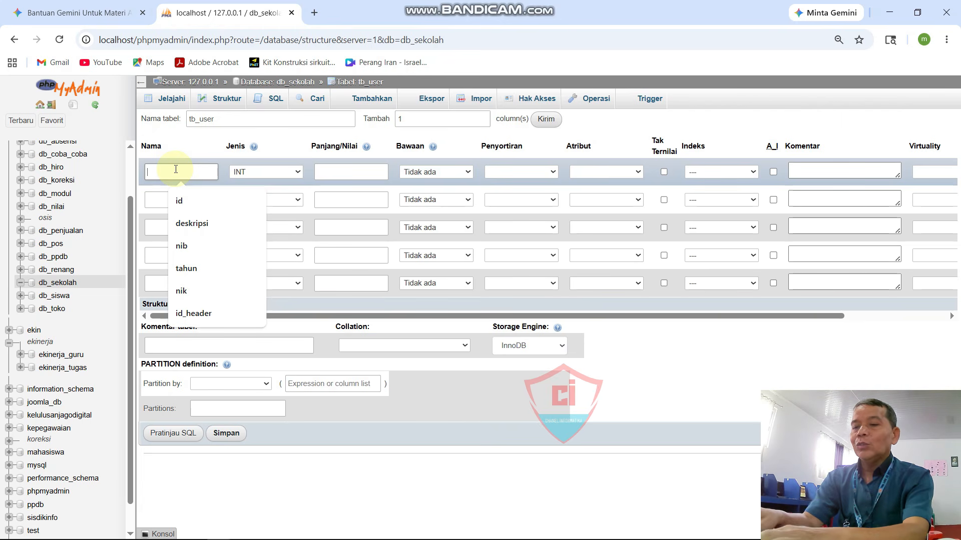
type("no")
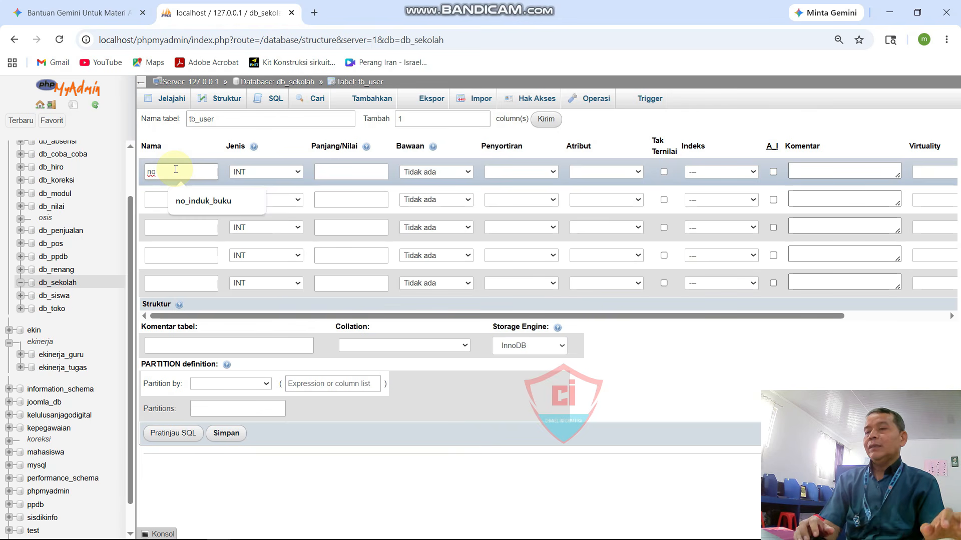
left_click(162, 200)
type("na")
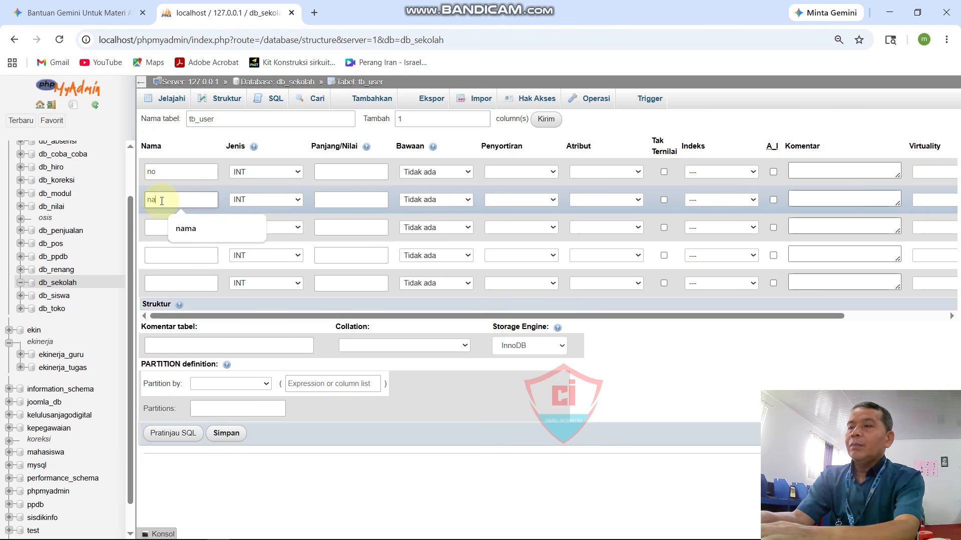
type("ma_")
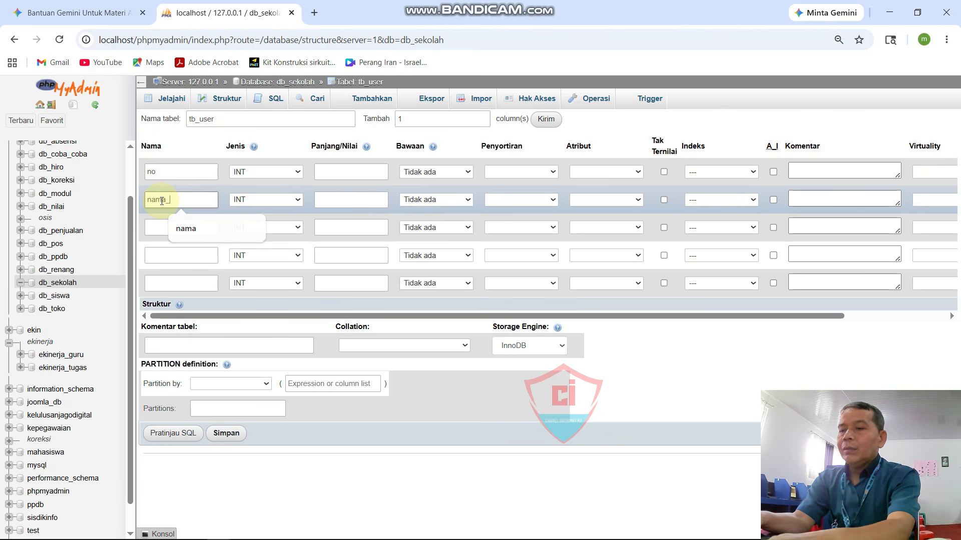
type("user")
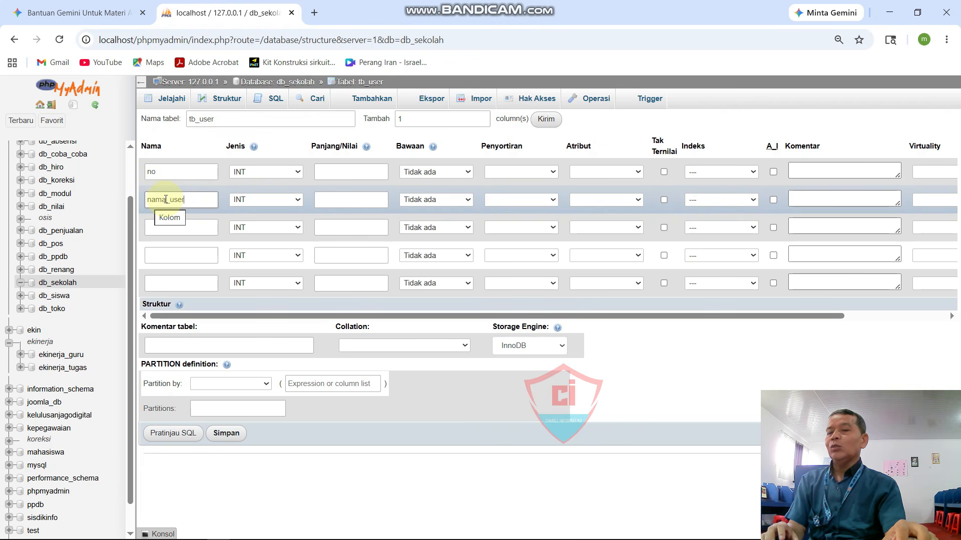
Step: Name the remaining three columns usernmae, password and foto
left_click(159, 228)
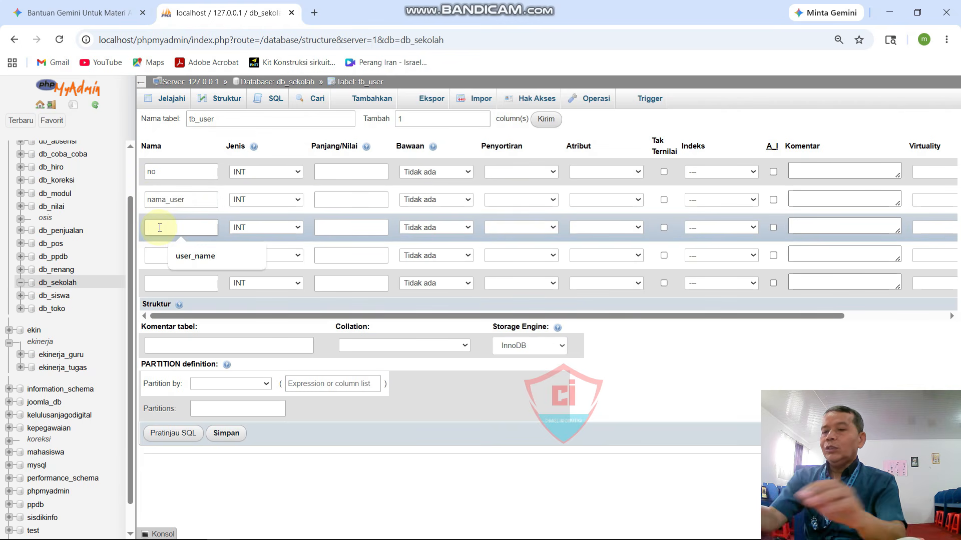
type("use")
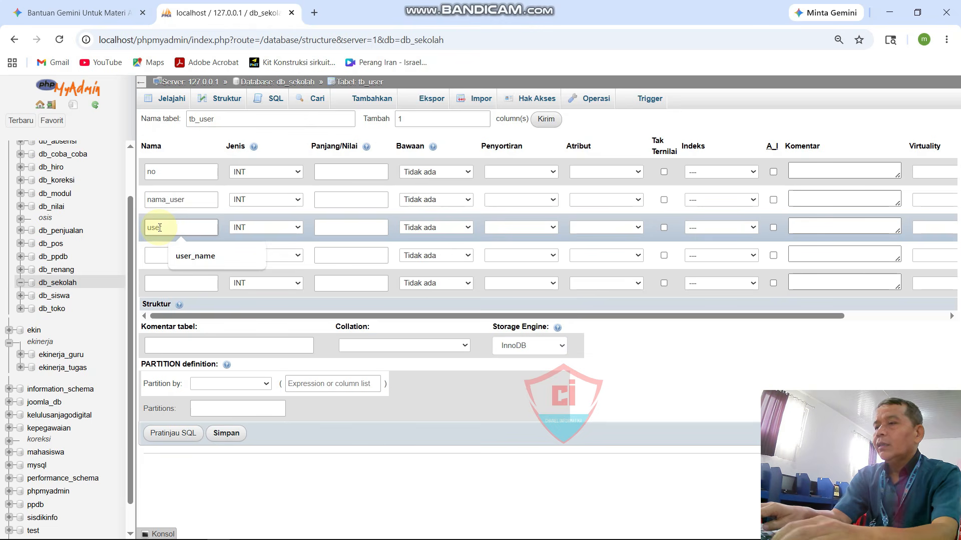
key("BackSpace")
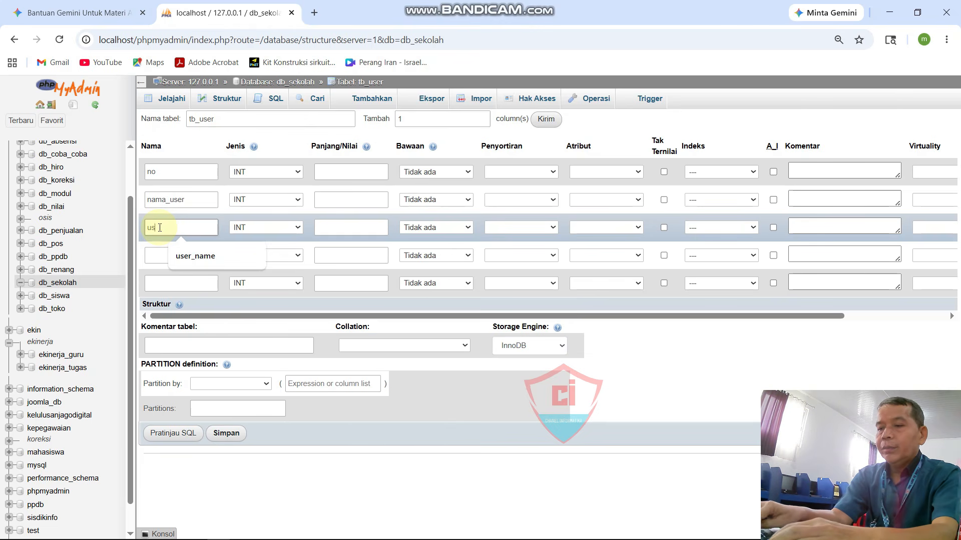
type("ernmae")
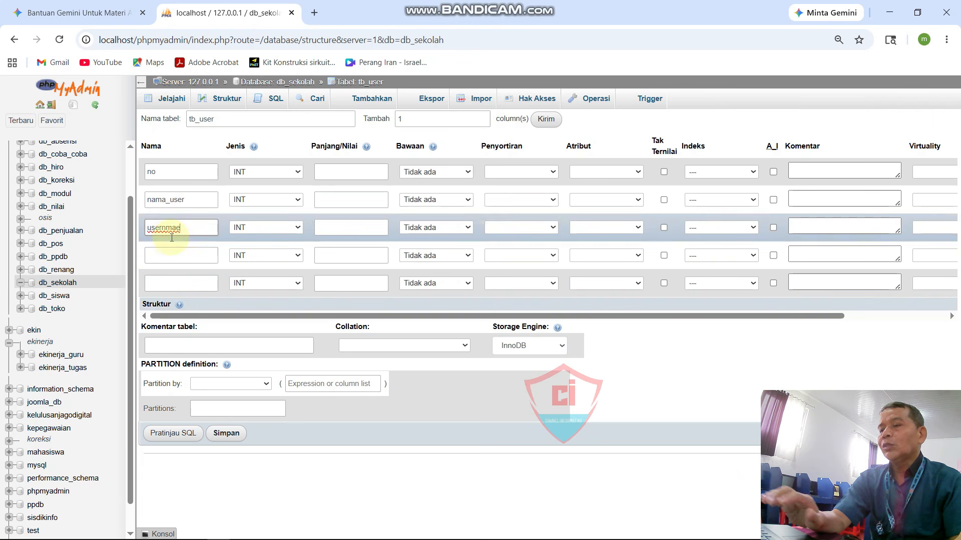
left_click(174, 256)
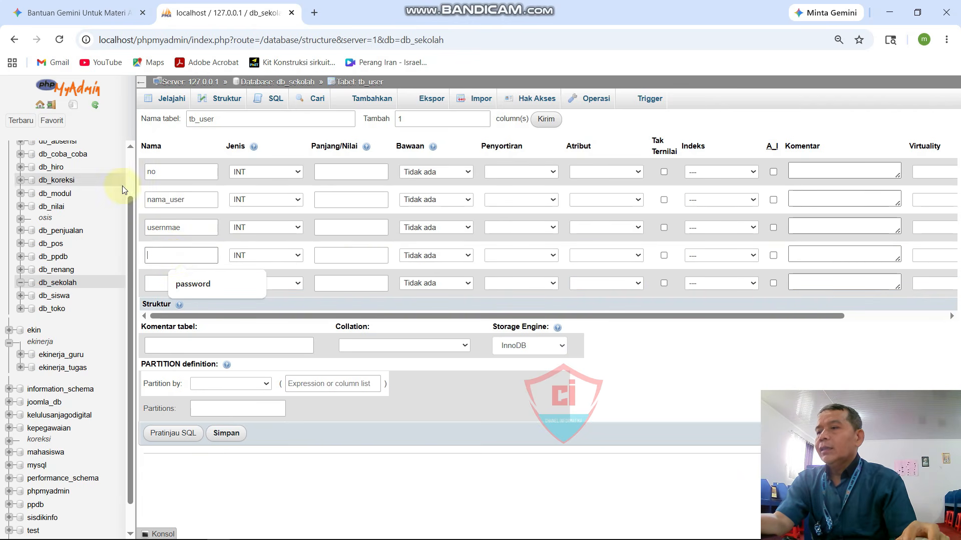
left_click(186, 285)
left_click(186, 286)
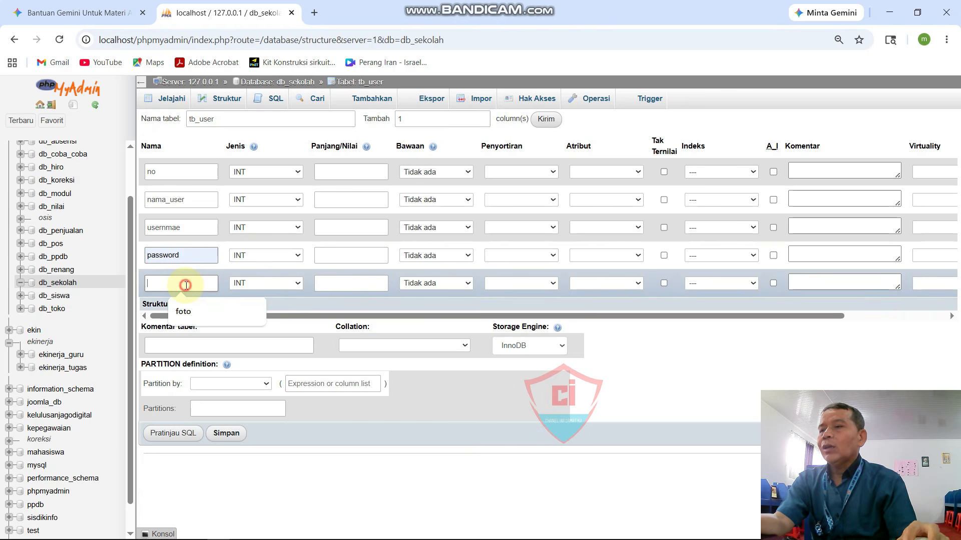
type("foto")
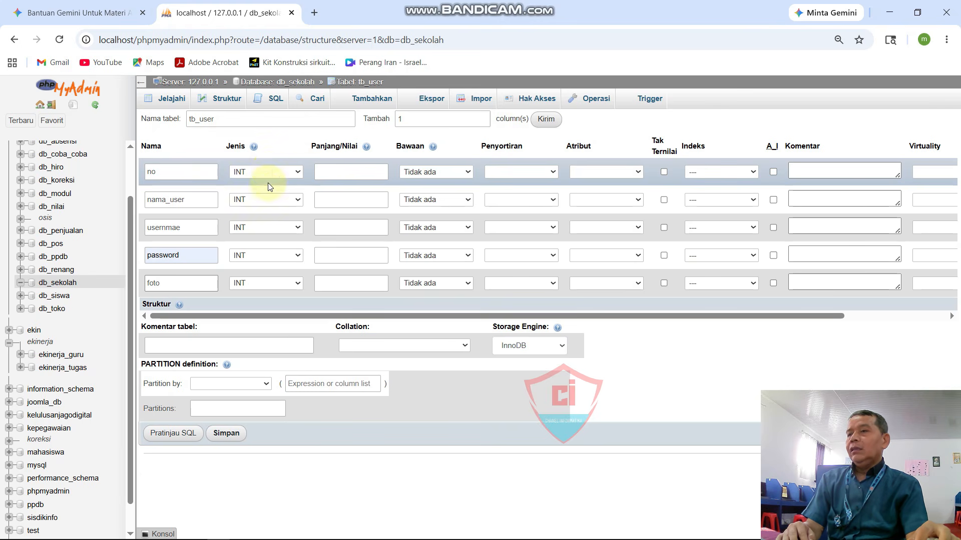
Step: Switch nama_user, usernmae, password and foto to the VARCHAR type, leaving no as INT
left_click(271, 203)
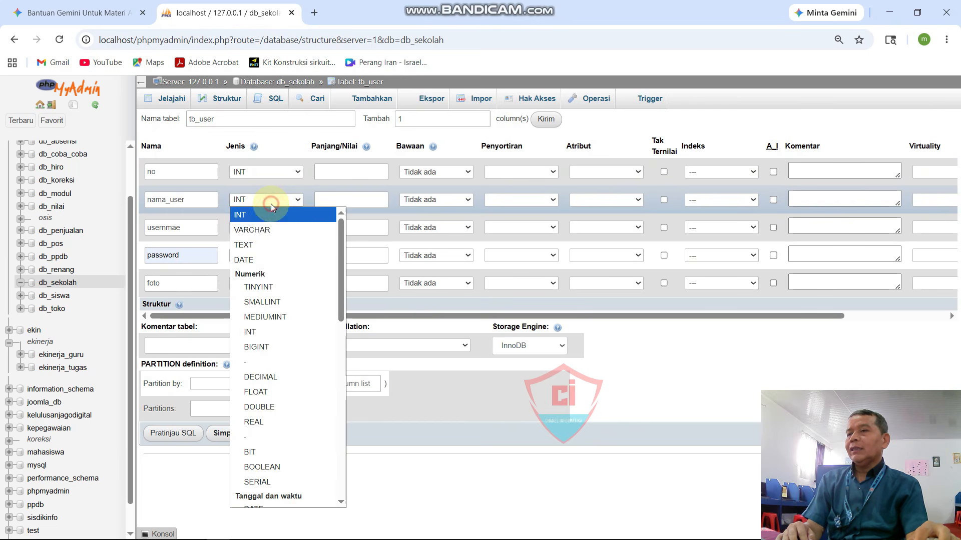
left_click(264, 227)
left_click(263, 229)
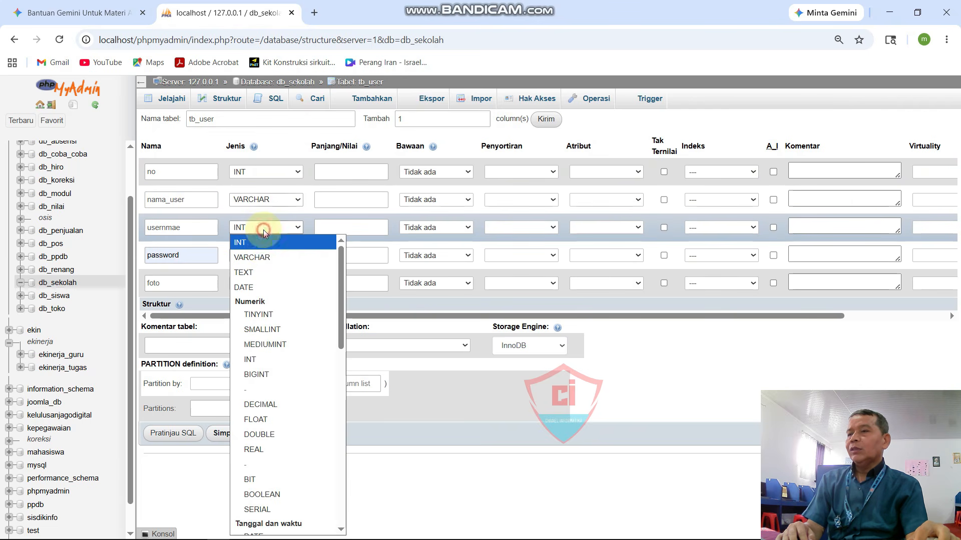
left_click(261, 255)
left_click(262, 263)
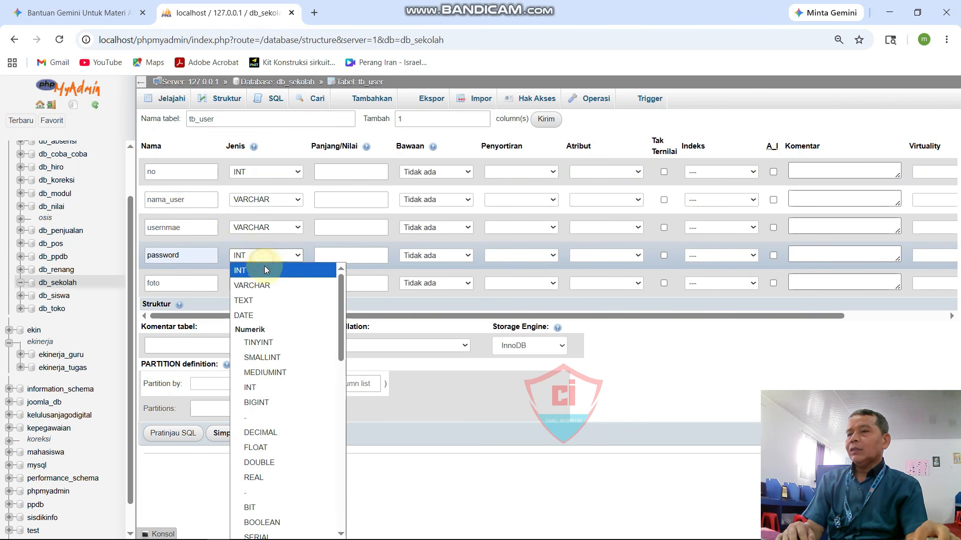
left_click(264, 283)
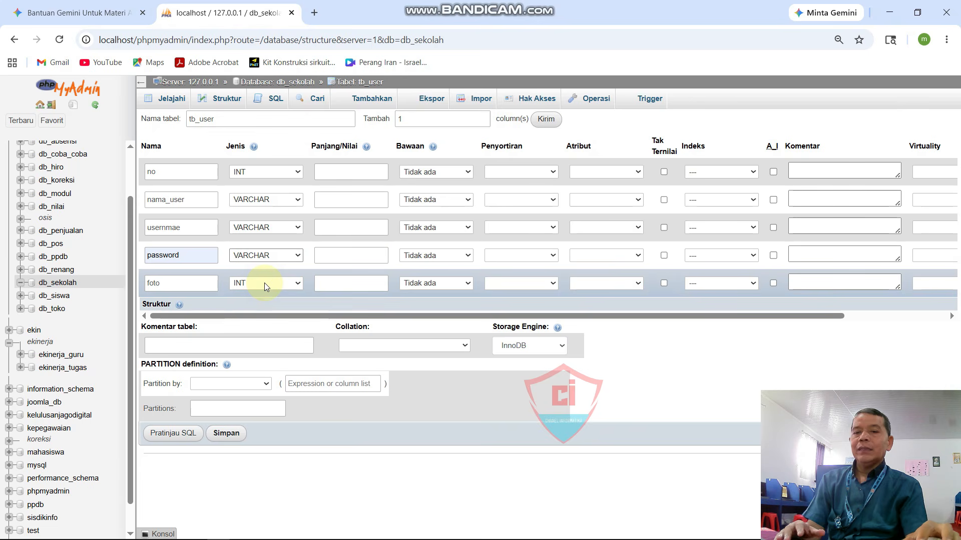
left_click(264, 283)
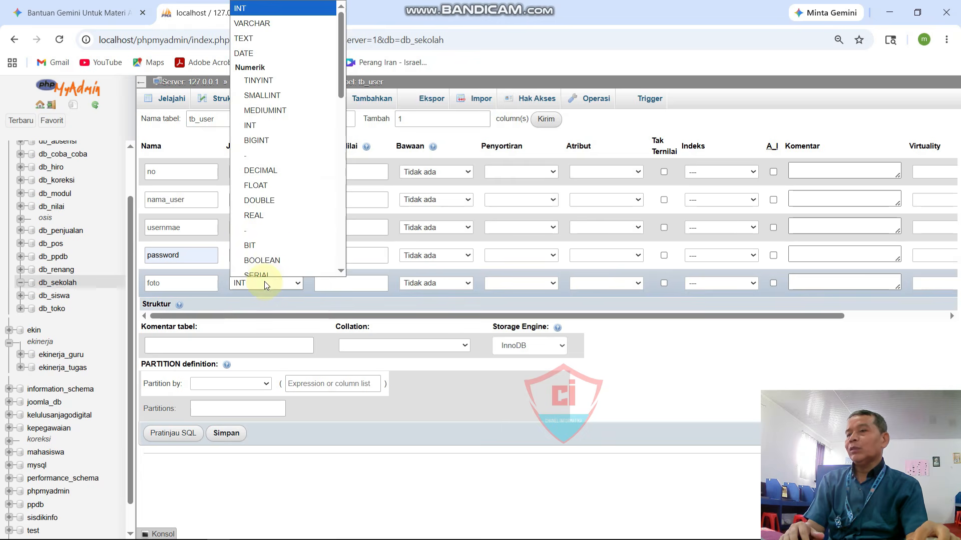
left_click(289, 16)
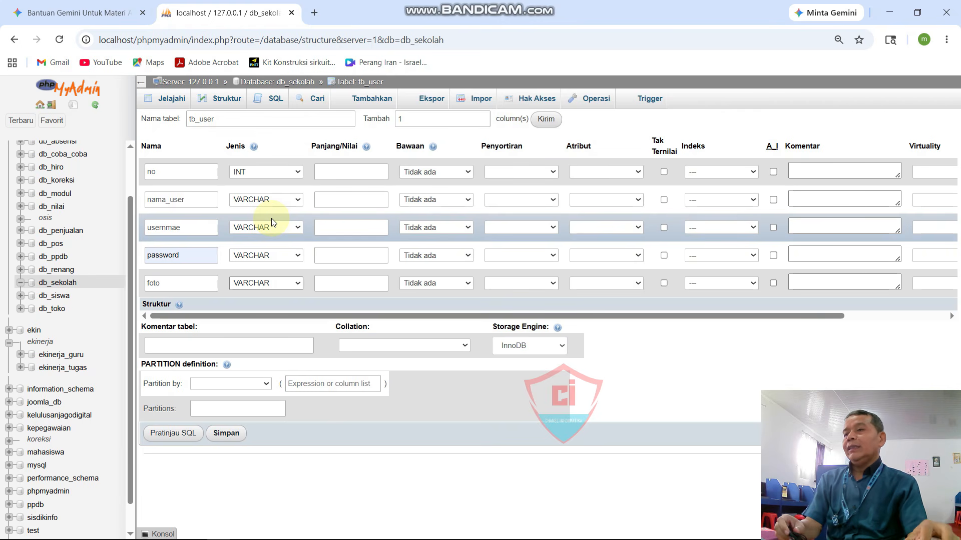
Step: Enter lengths 4, 25, 15, 15 and 25 for no, nama_user, usernmae, password and foto
left_click(354, 171)
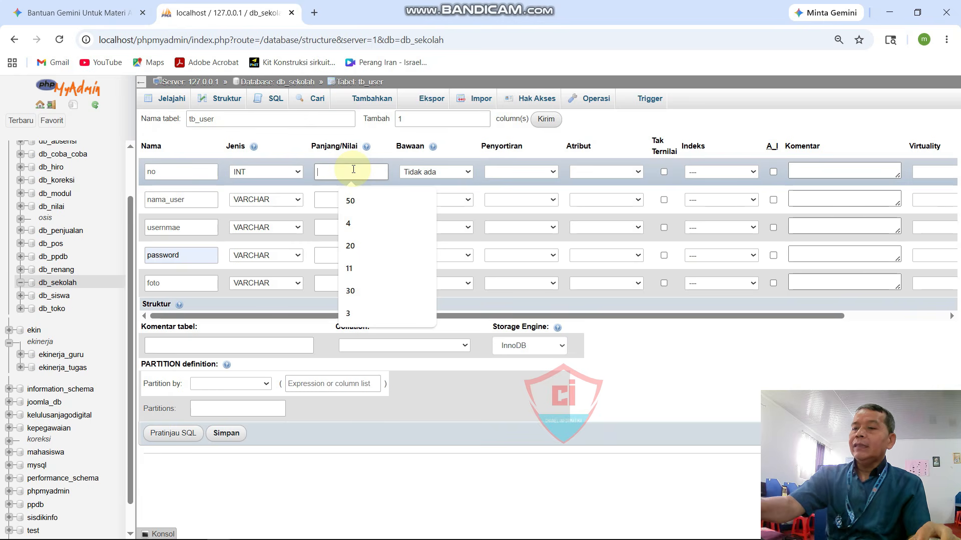
type("4")
left_click(344, 200)
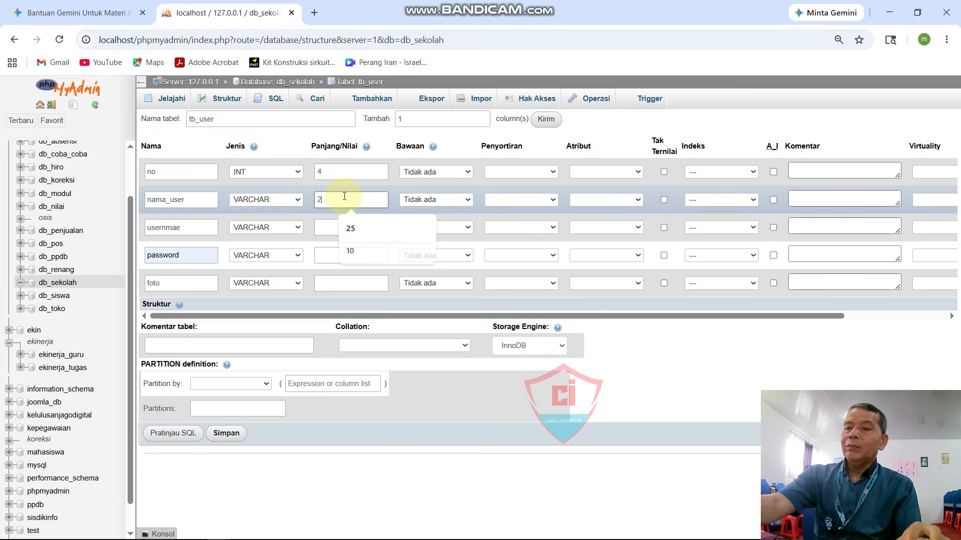
key("Down")
key("Return")
left_click(344, 228)
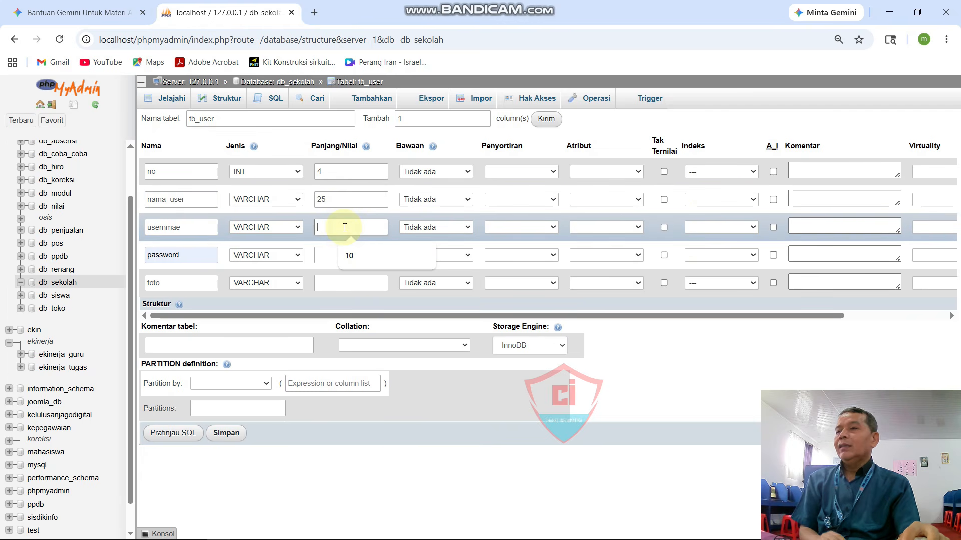
type("15")
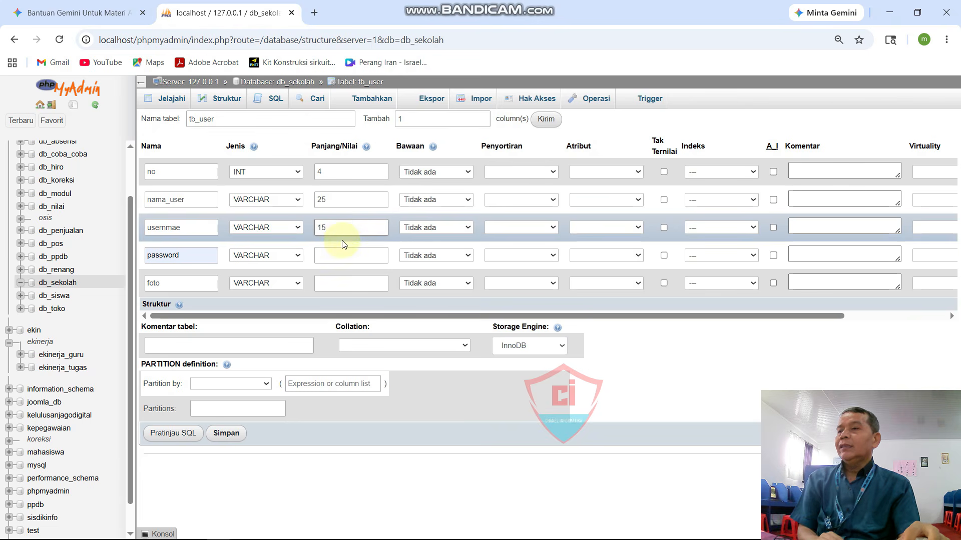
left_click(342, 257)
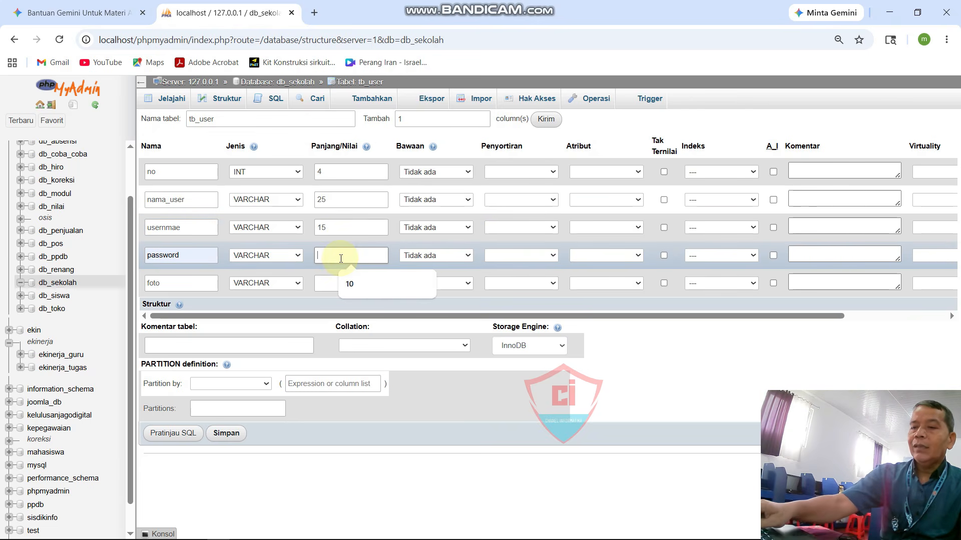
type("15")
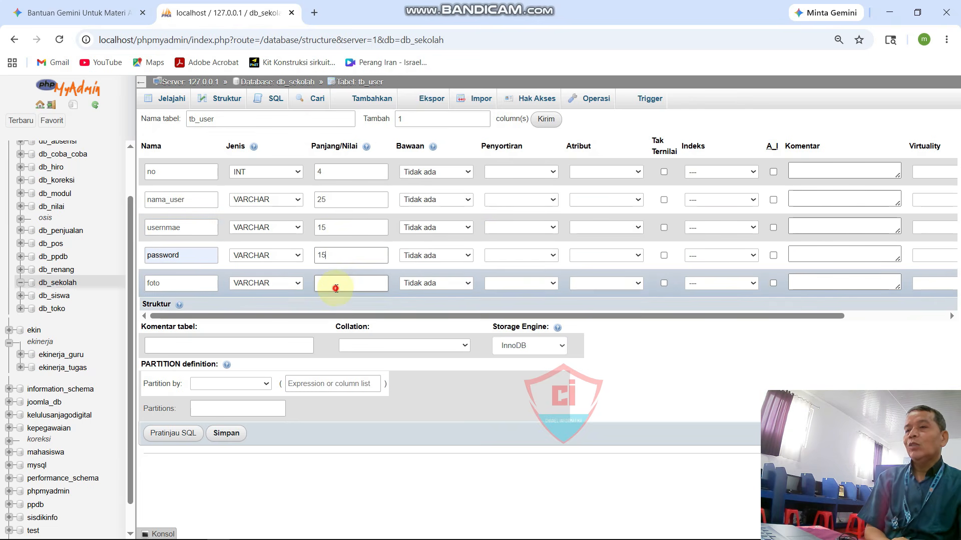
left_click(336, 287)
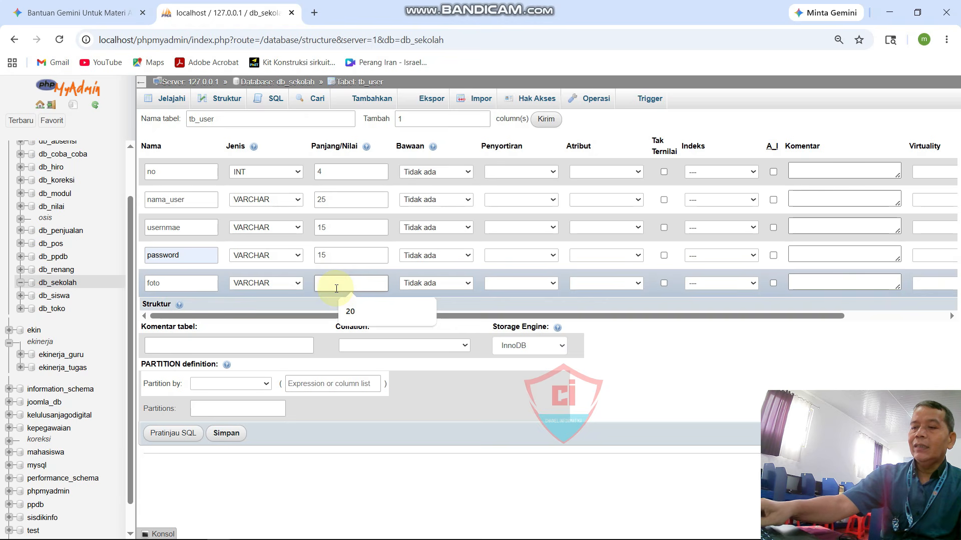
type("25")
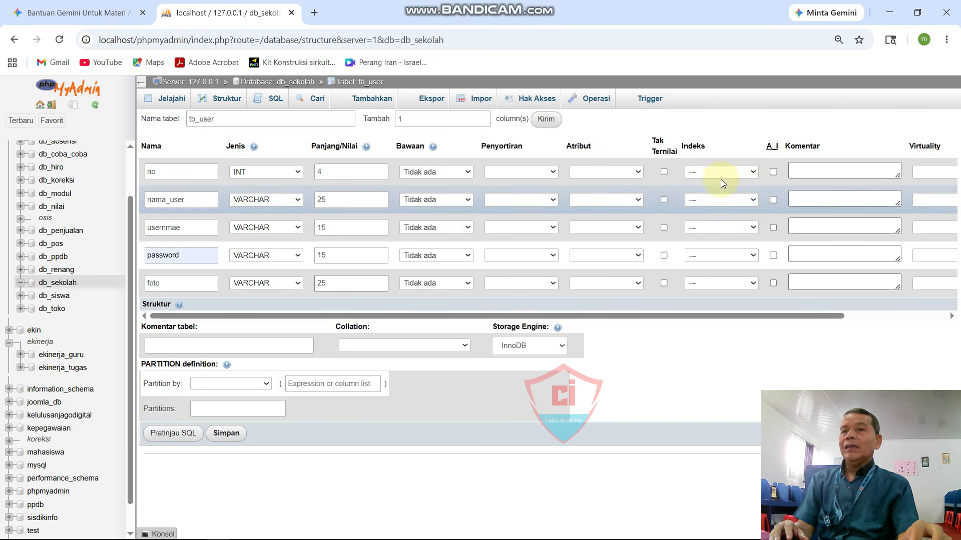
Step: Tick A_I on no to make it the auto-increment primary key, then save tb_user
left_click(774, 172)
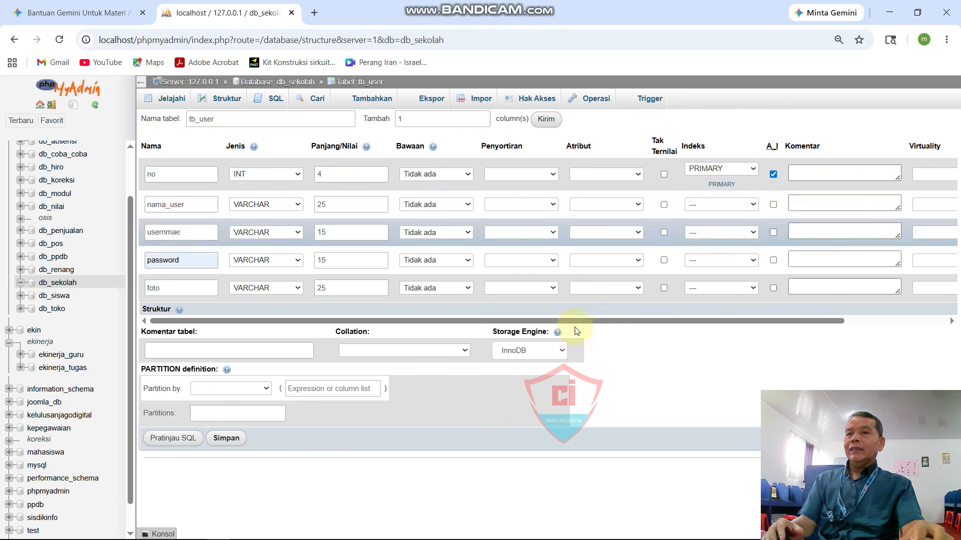
left_click(221, 441)
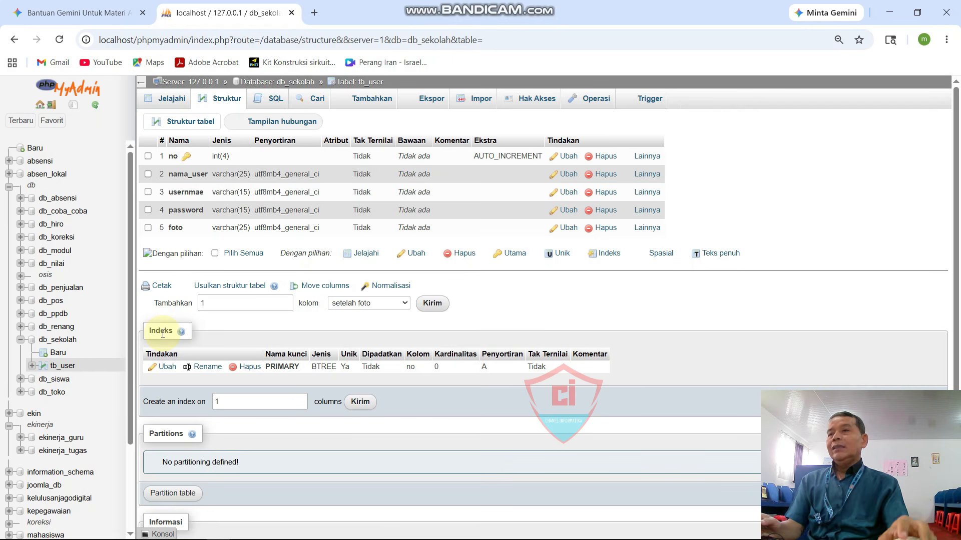
Step: Open the OpenAI website in a new browser tab
left_click(315, 14)
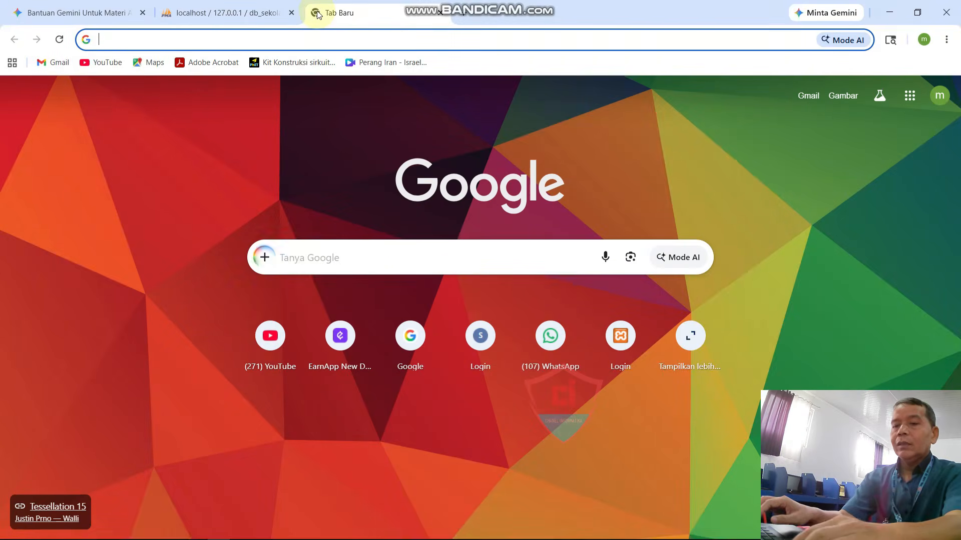
type("op")
key("Return")
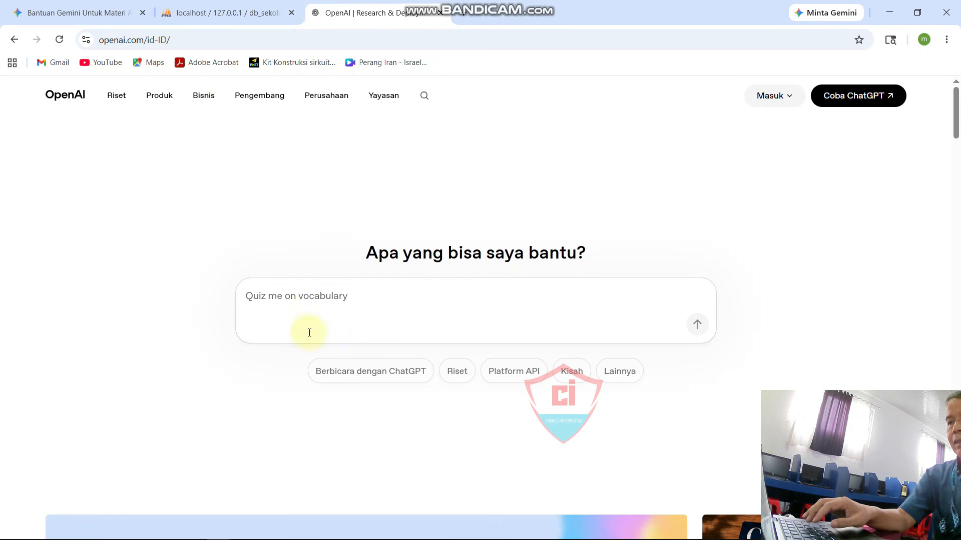
Step: Send the greeting 'bro' to ChatGPT and begin the next message with 'buatkan'
left_click(313, 315)
type("bro")
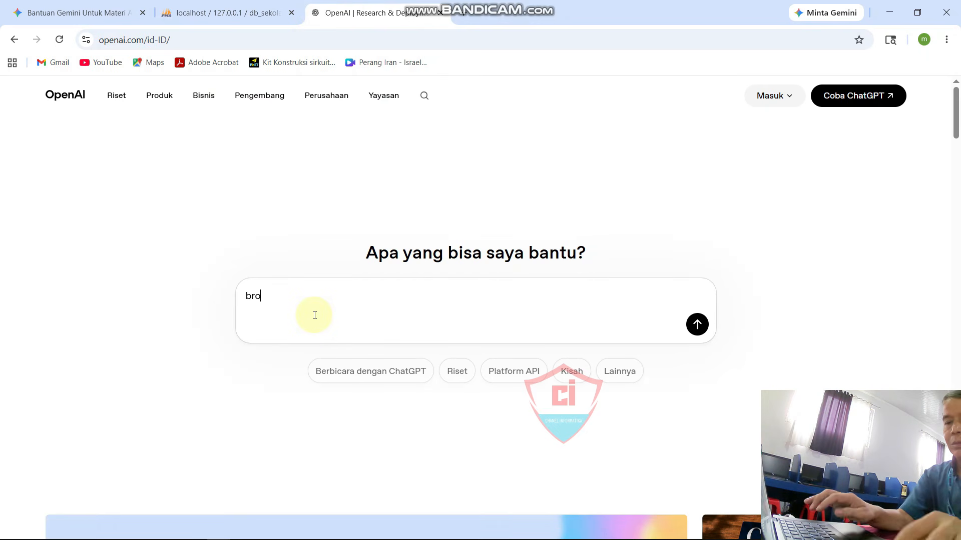
key("Return")
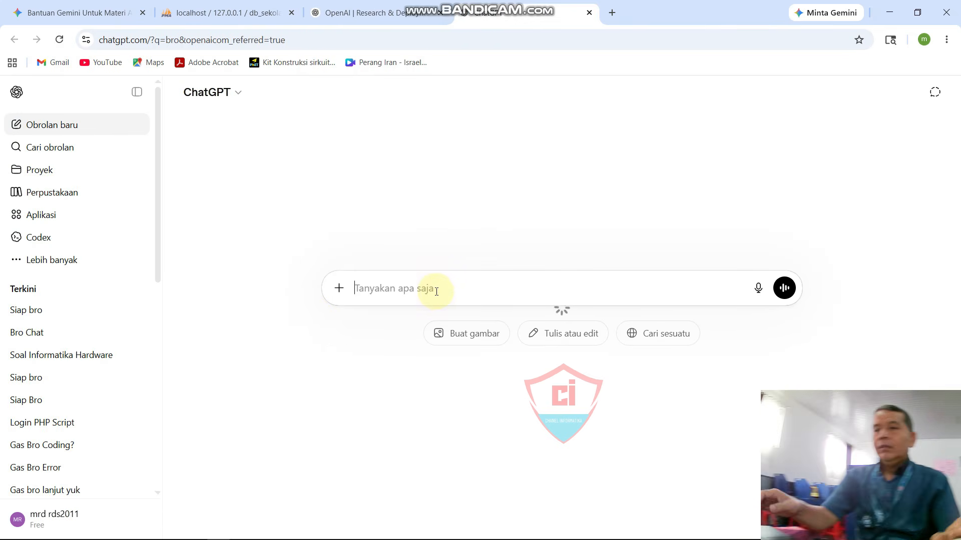
type("brobro")
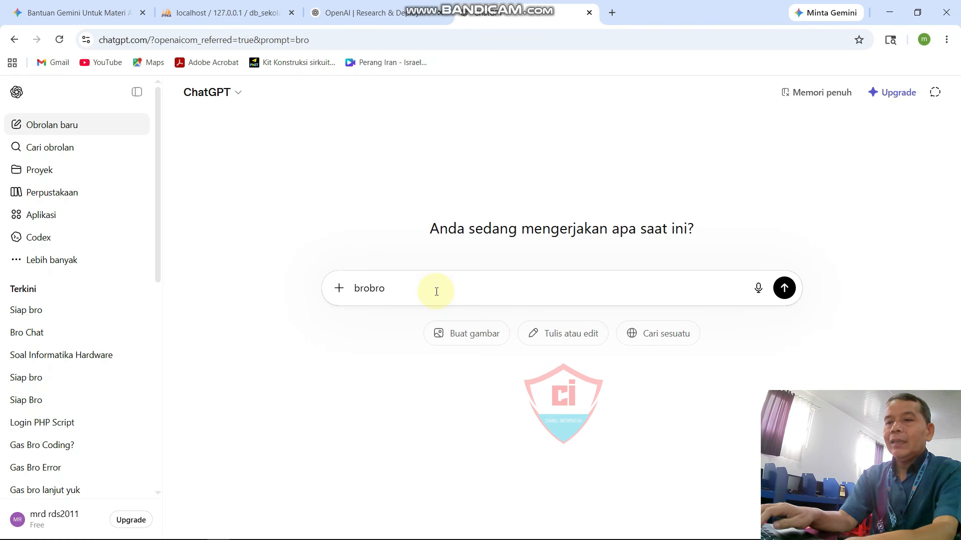
key("BackSpace")
key("BackSpace")
key("BackSpace")
key("Return")
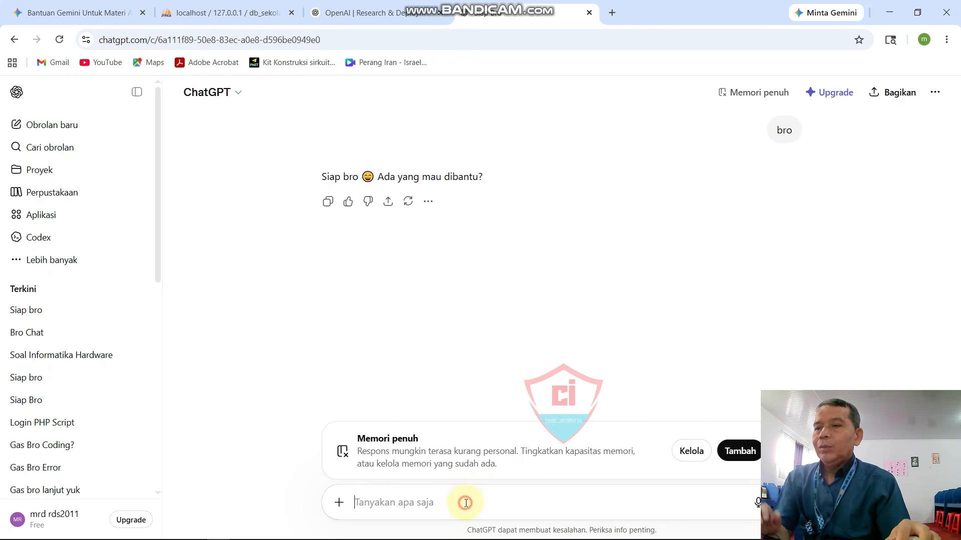
type("bua")
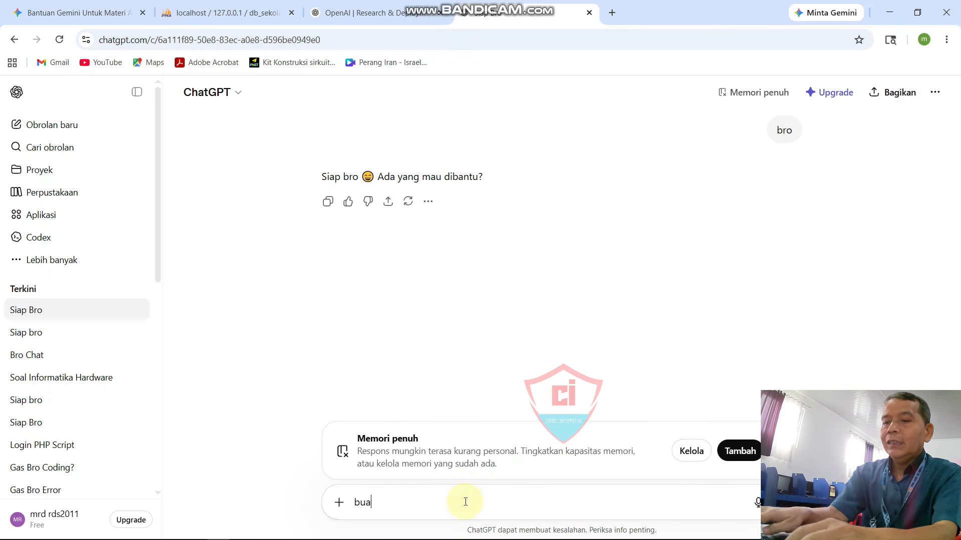
type("tkan")
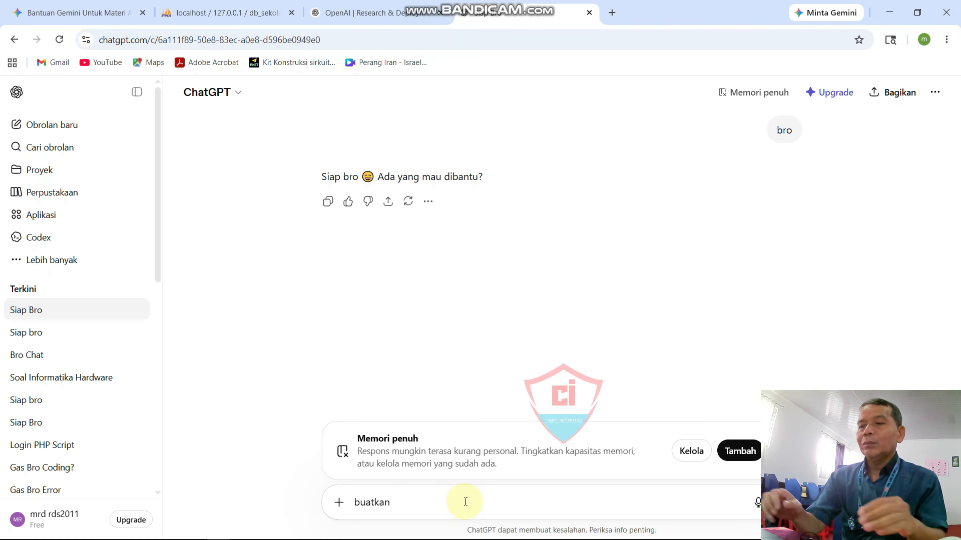
Step: Send ChatGPT 'buatkan saya tabel mysql tb_biodata_siswa 6 field', fixing typos first
type("saya tb")
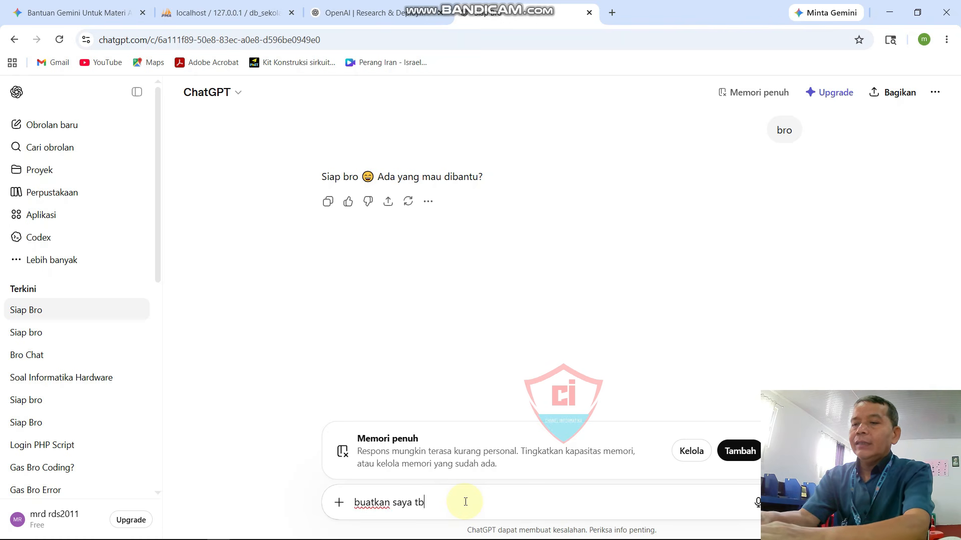
key("BackSpace")
key("BackSpace")
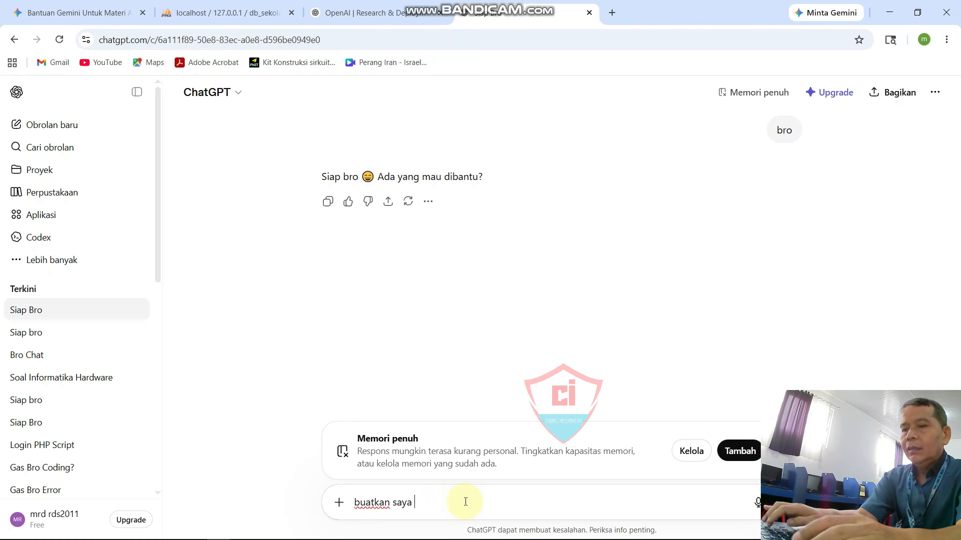
type("tabel")
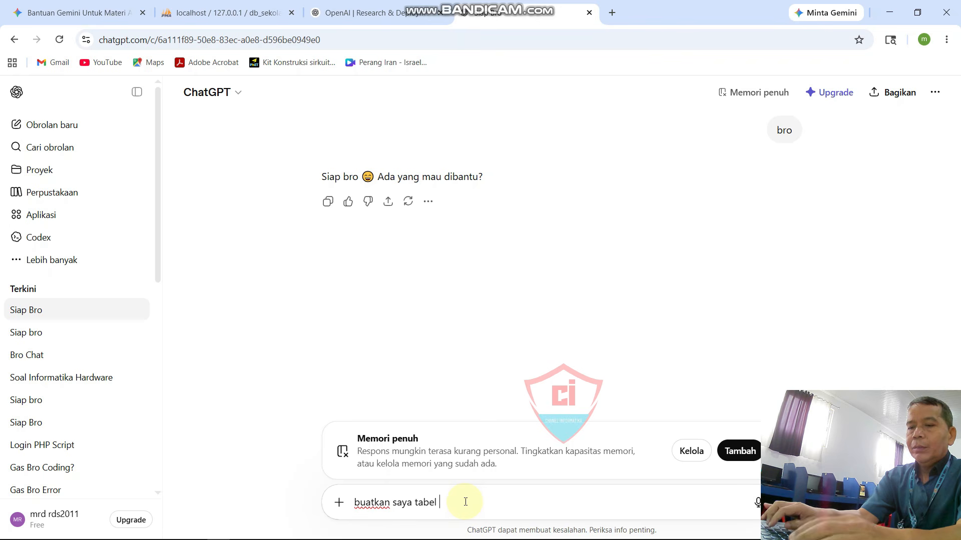
type(" t")
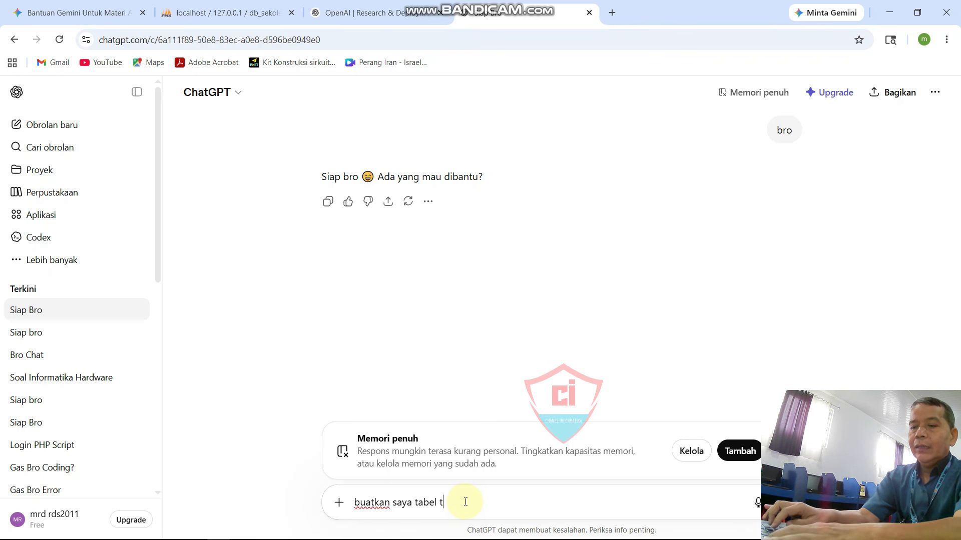
type("b_bid")
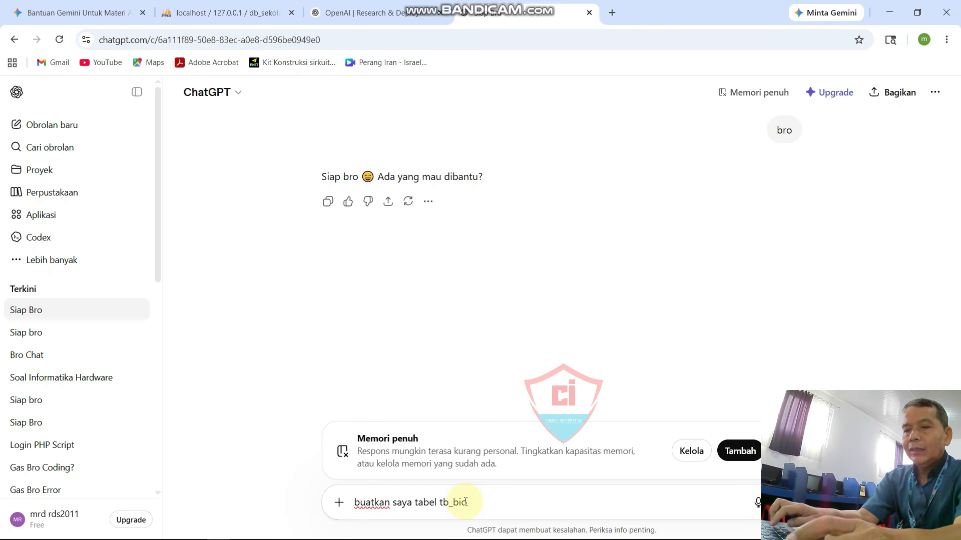
type("da")
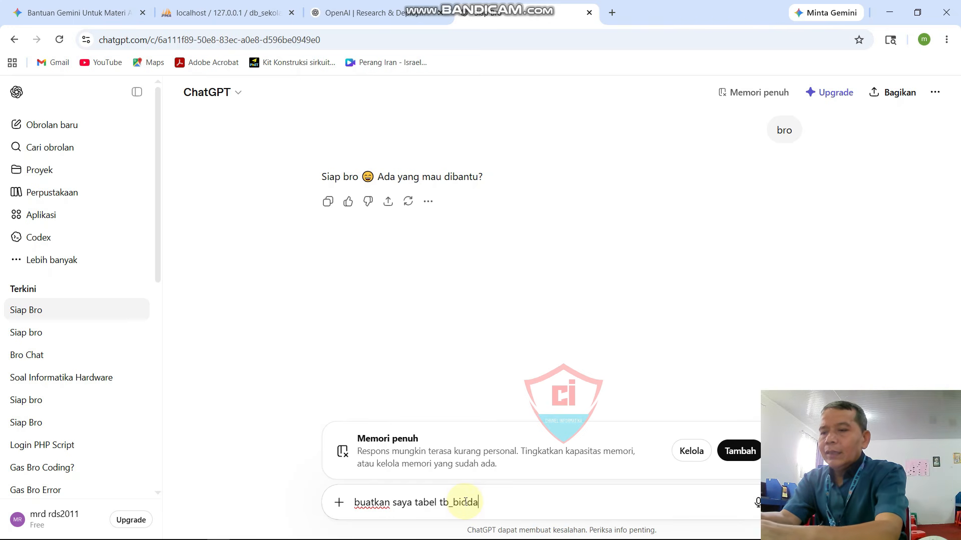
type("ta_siswa")
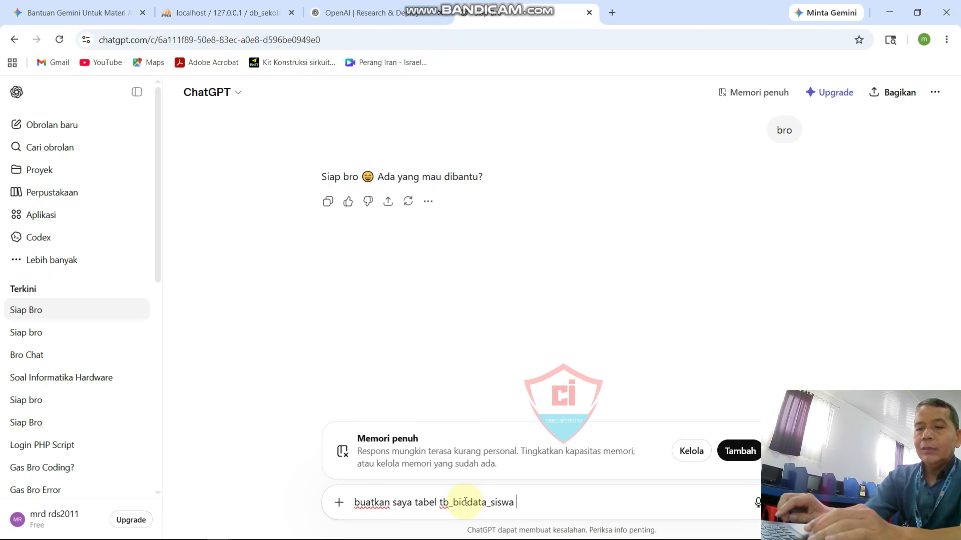
type("6")
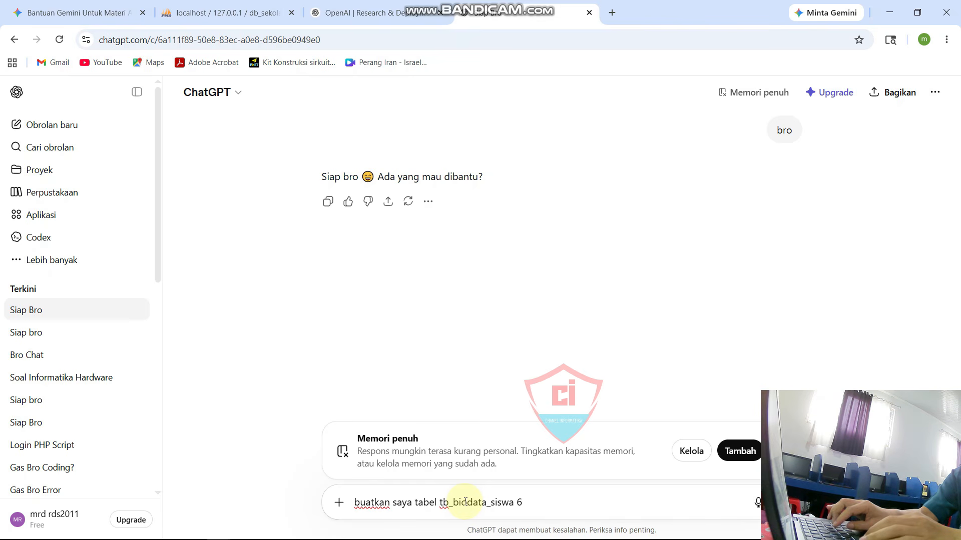
type(" file")
key("BackSpace")
key("BackSpace")
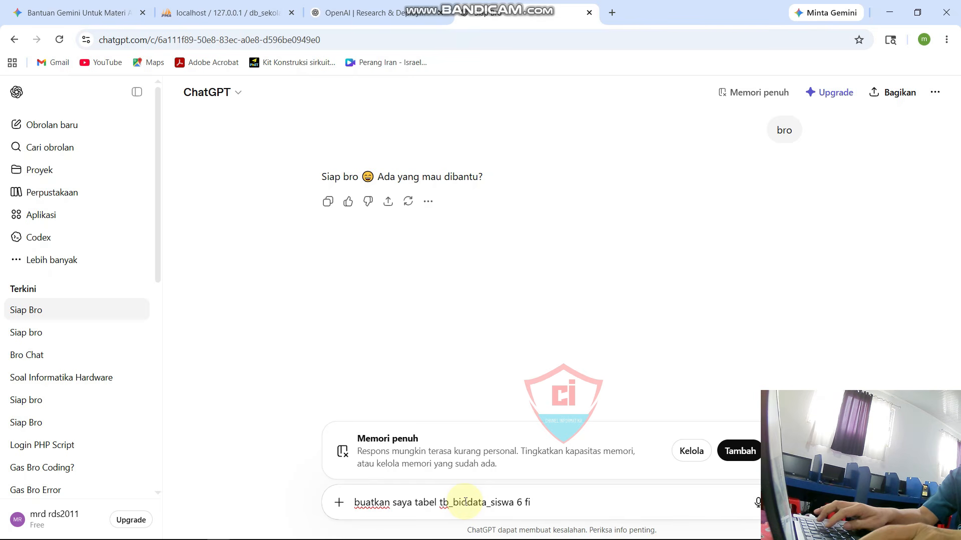
type("rlf")
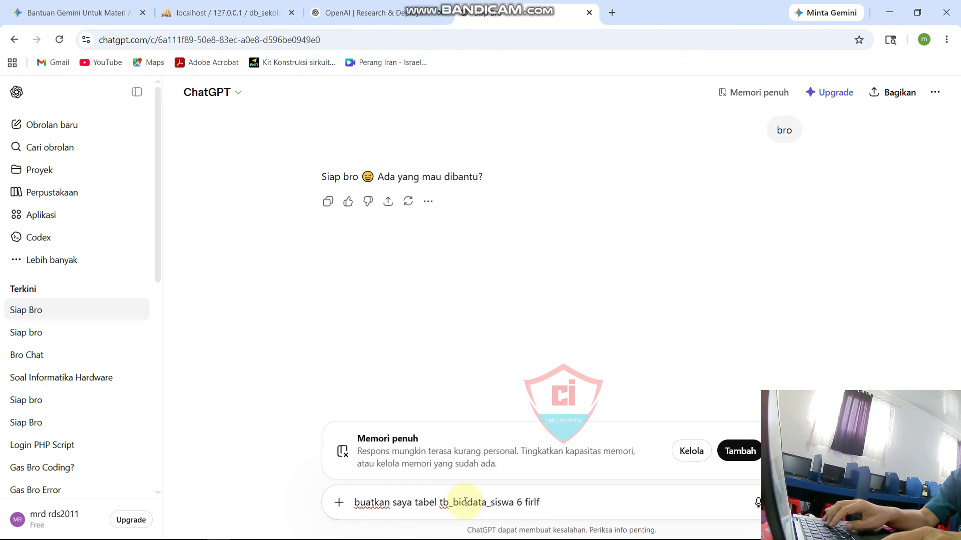
key("BackSpace")
type("d")
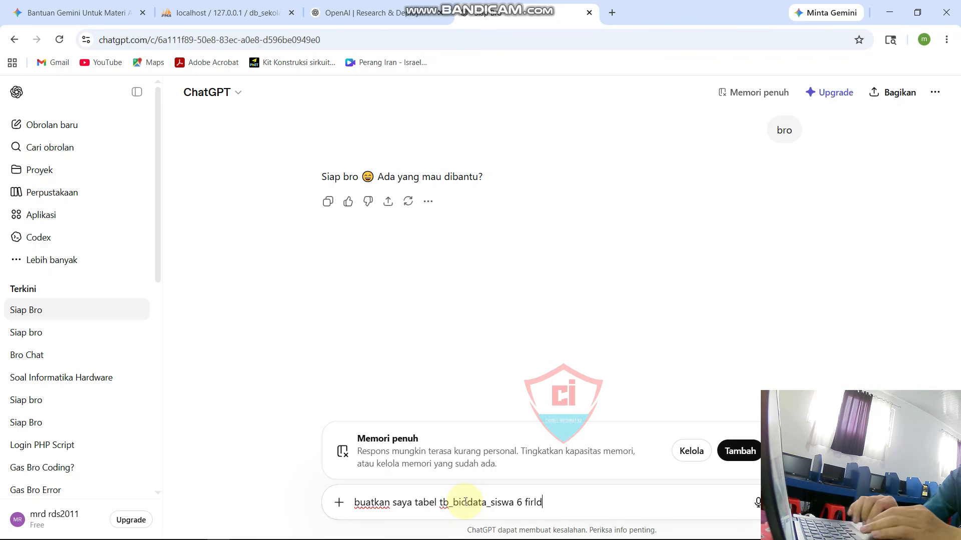
key("BackSpace")
key("BackSpace")
key("BackSpace")
type("e")
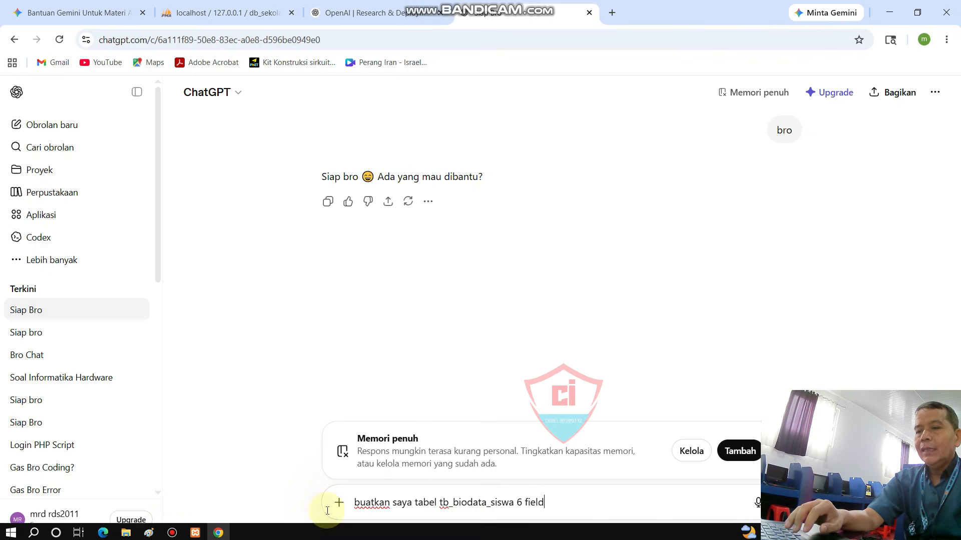
left_click(439, 502)
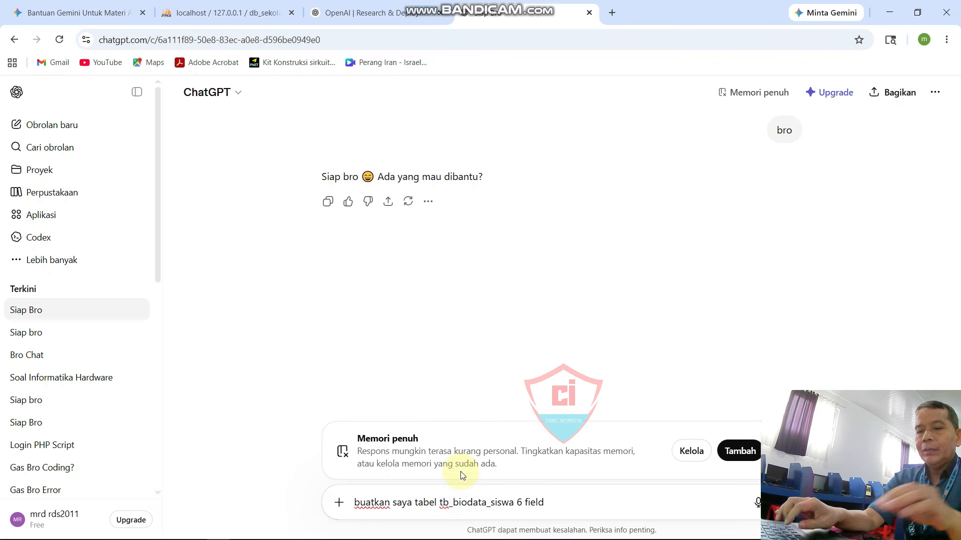
type("mysql")
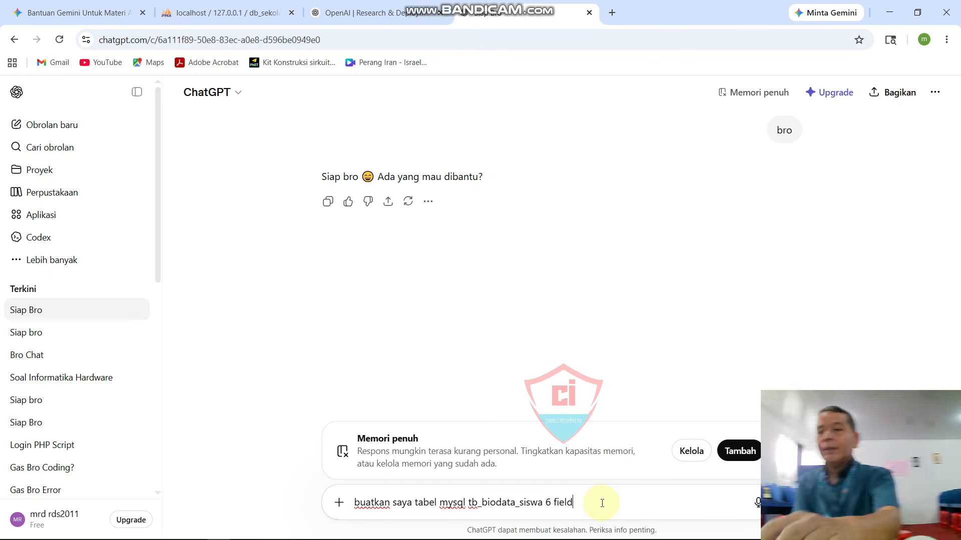
key("Return")
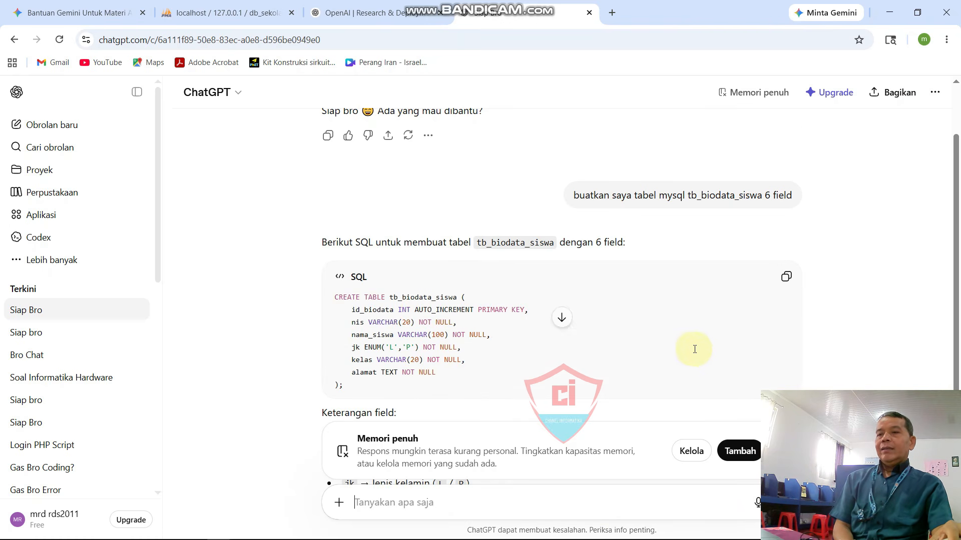
Step: Copy the CREATE TABLE tb_biodata_siswa SQL from ChatGPT's reply
scroll(552, 289, "down", 1)
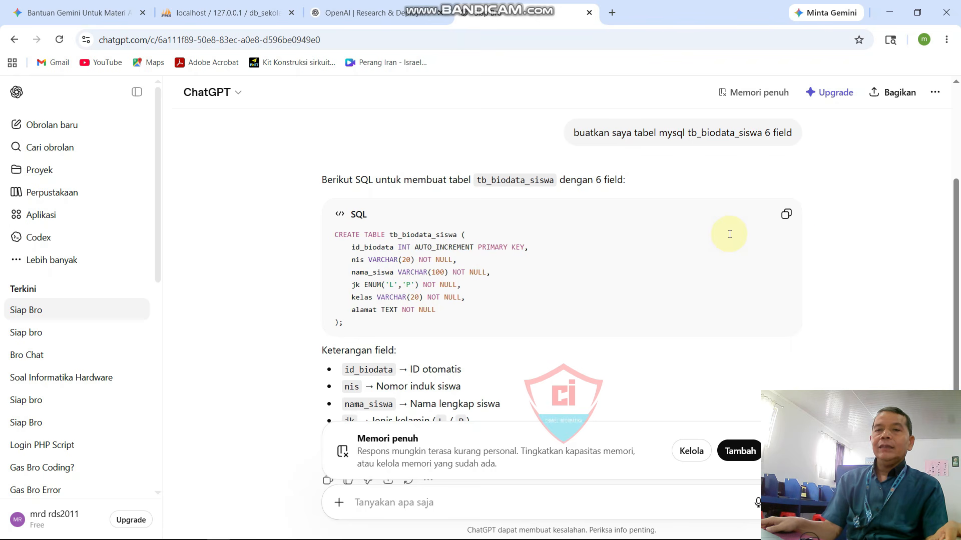
left_click(786, 214)
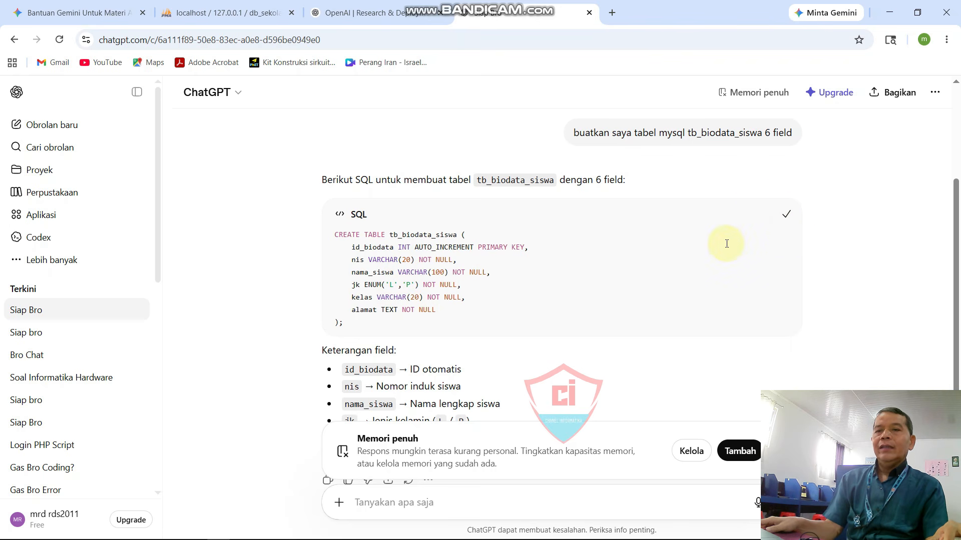
Step: Return to phpMyAdmin and open the SQL editor for db_sekolah
left_click(214, 12)
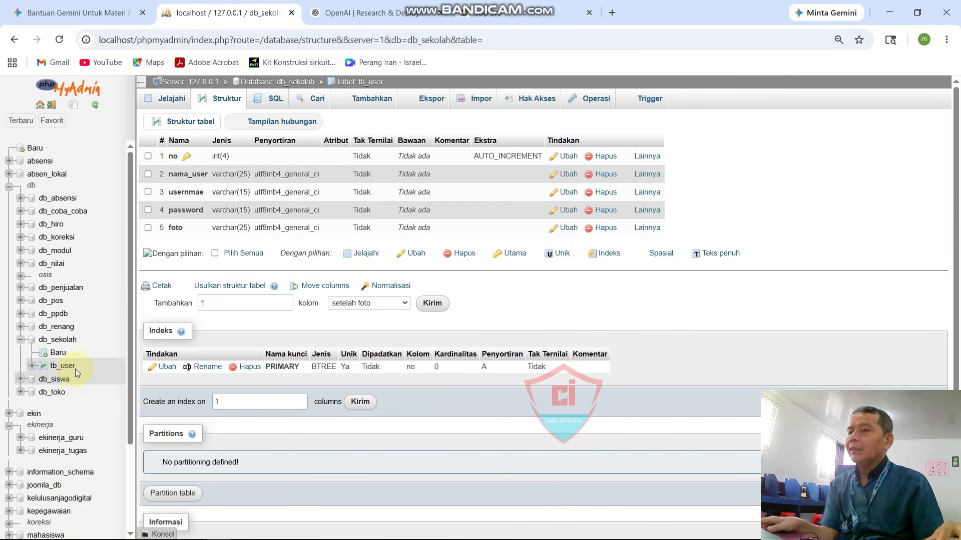
left_click(62, 342)
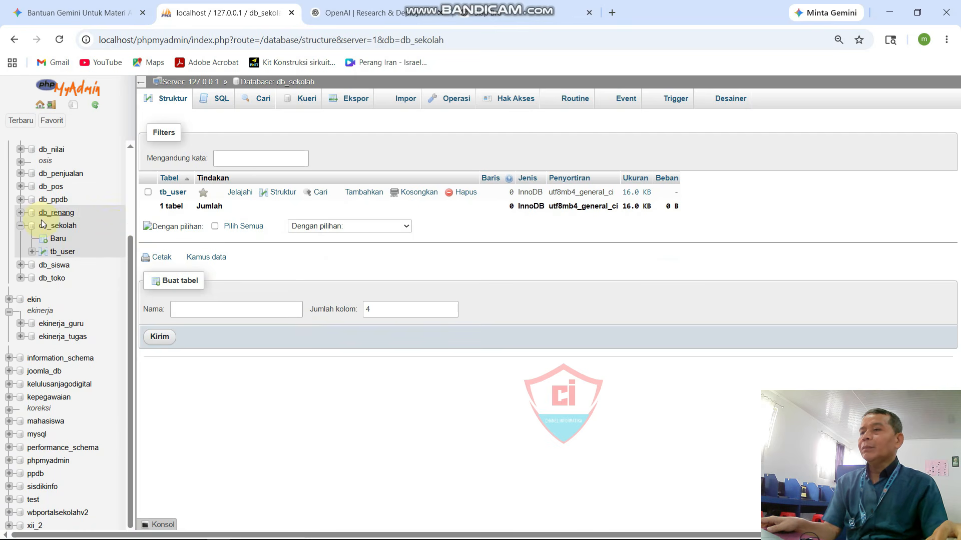
left_click(51, 228)
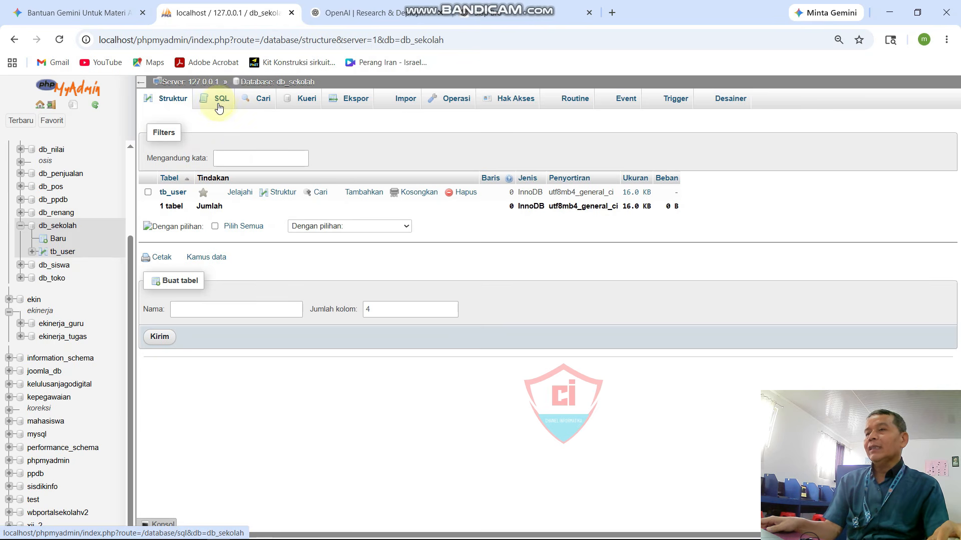
left_click(220, 103)
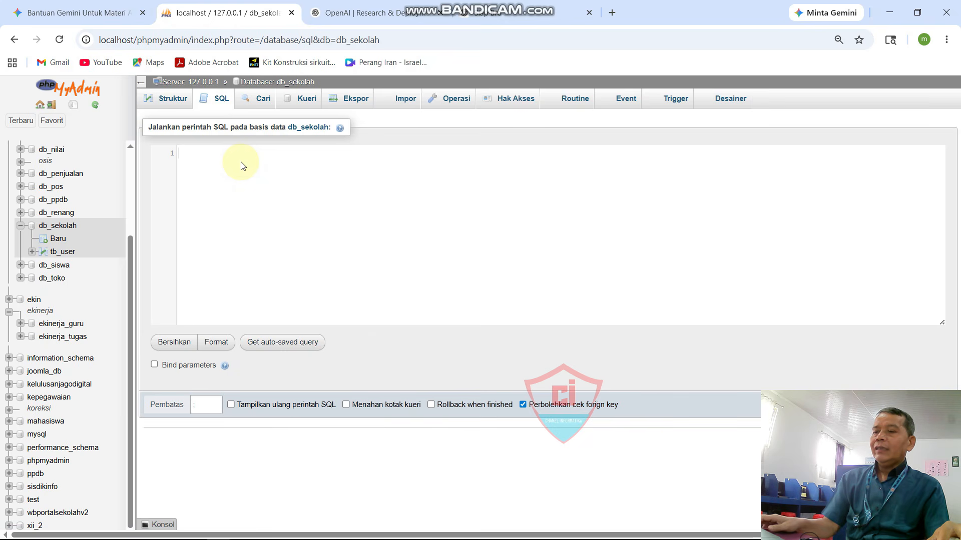
Step: Paste the CREATE TABLE tb_biodata_siswa statement into the SQL editor and run it
right_click(242, 164)
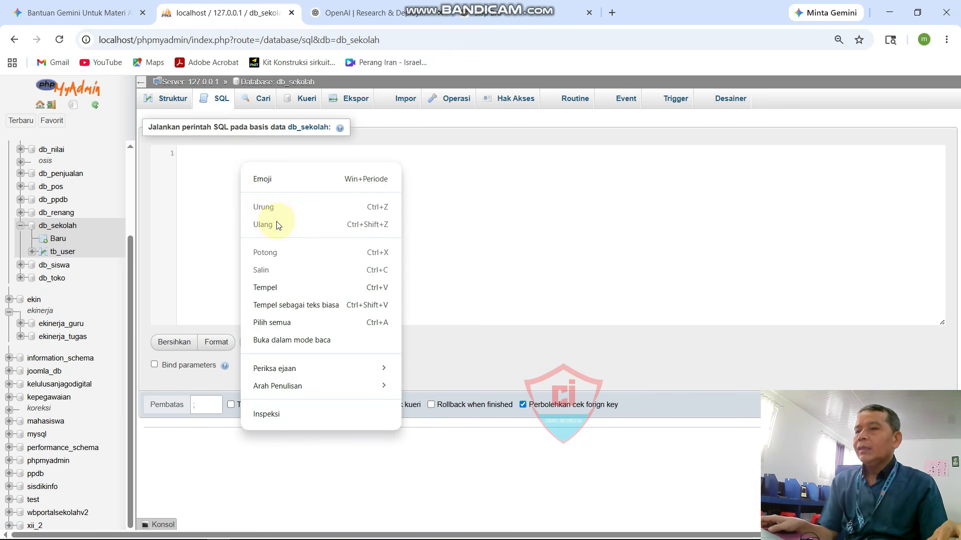
left_click(261, 285)
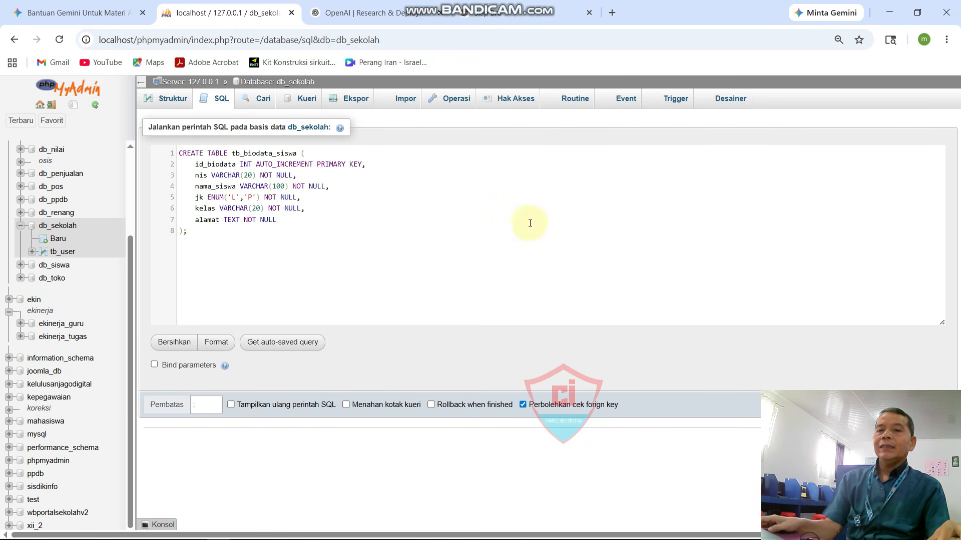
mouse_move(931, 399)
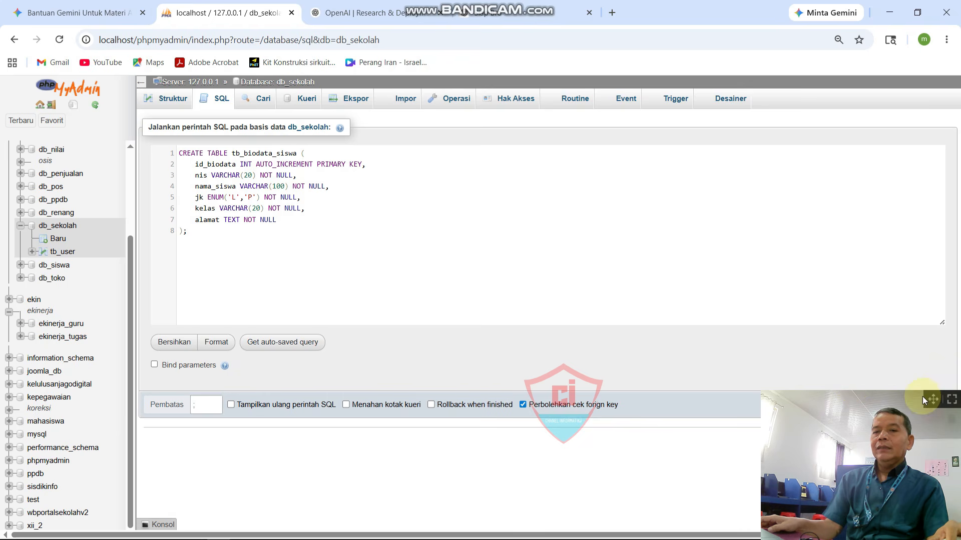
left_click_drag(931, 400, 783, 400)
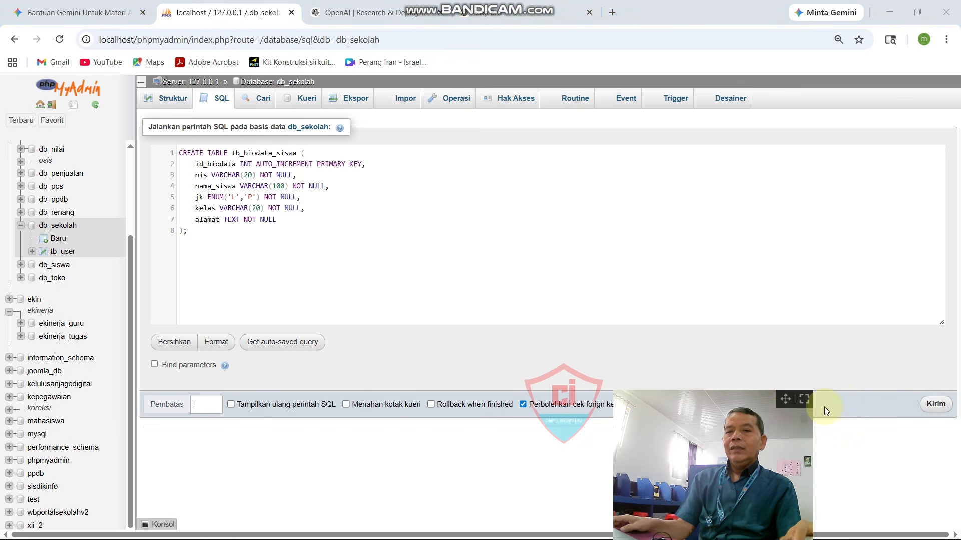
left_click(942, 407)
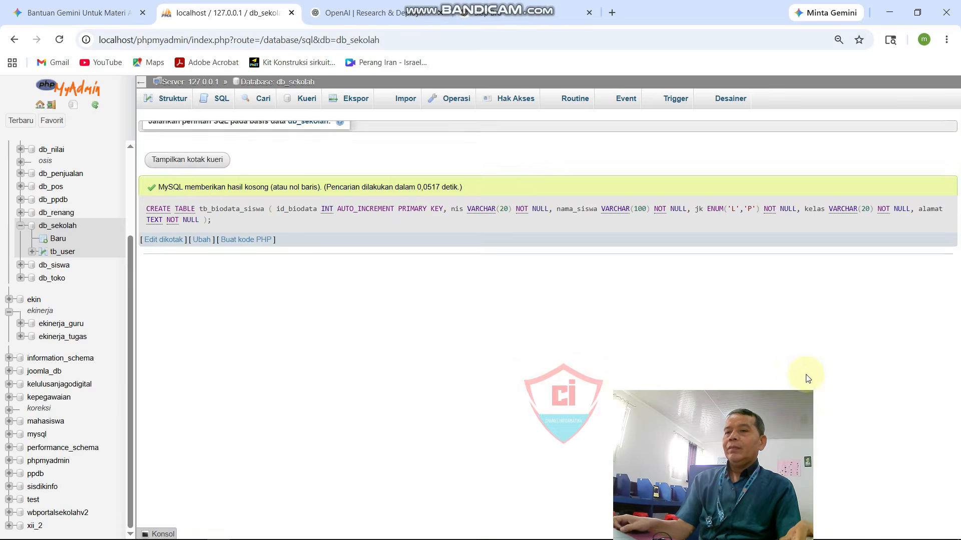
mouse_move(796, 400)
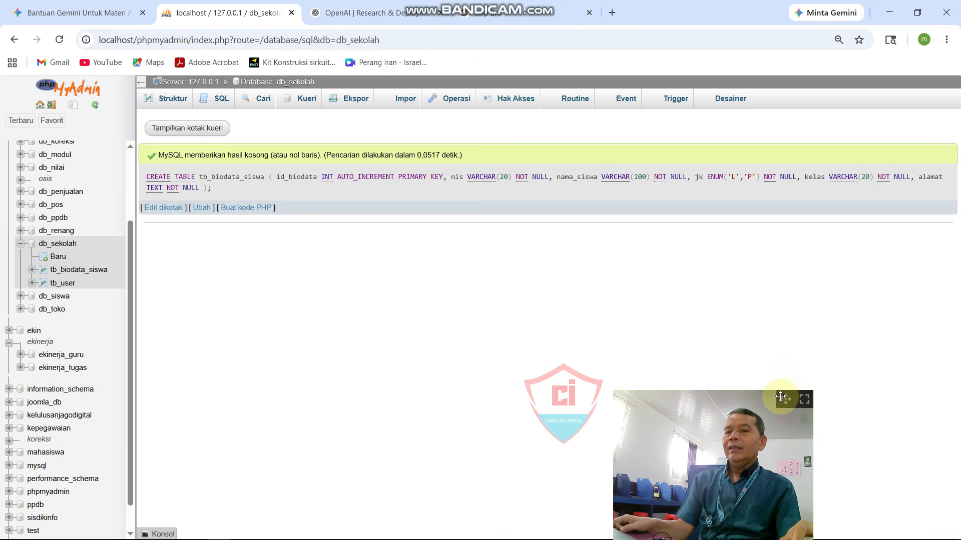
left_click_drag(798, 404, 908, 403)
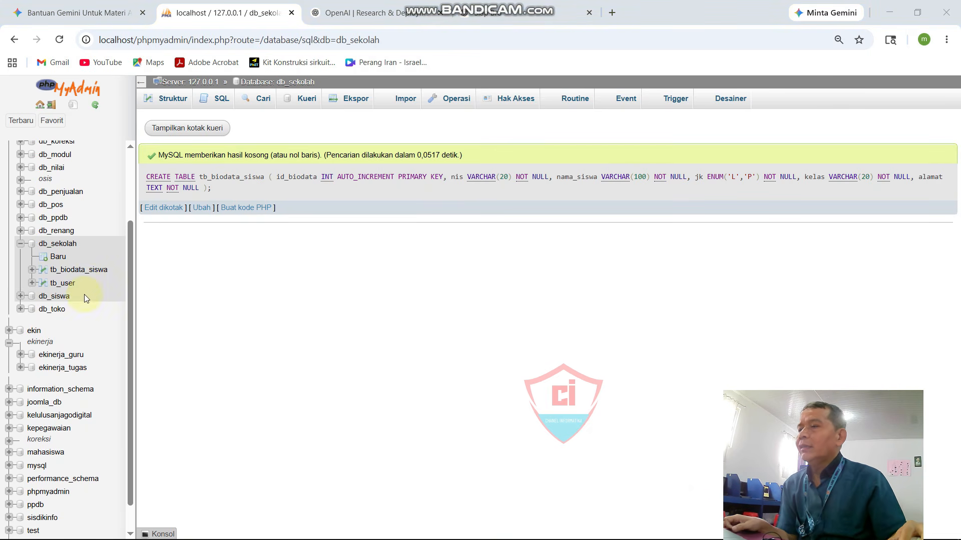
Step: Browse tb_biodata_siswa to confirm six columns and no rows, then switch to the OpenAI tab
left_click(86, 272)
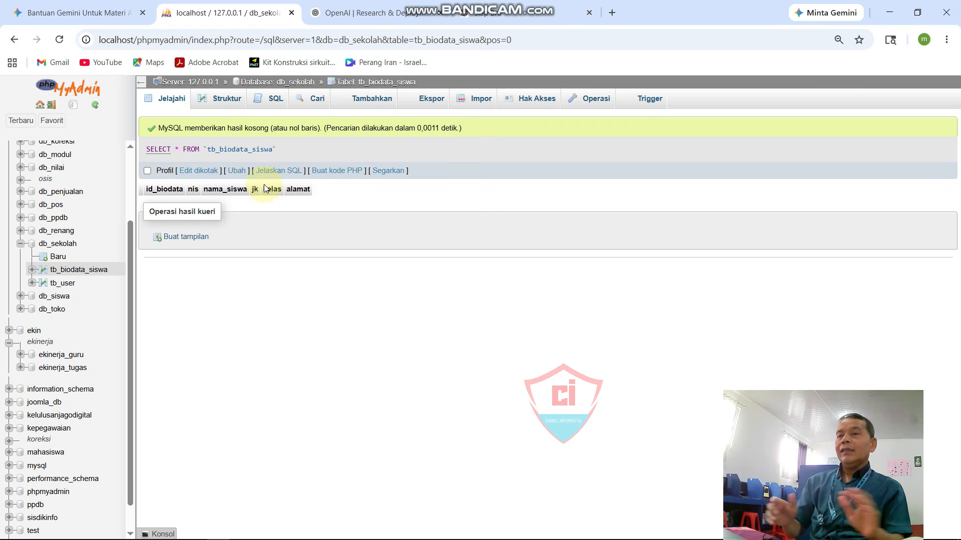
left_click(362, 18)
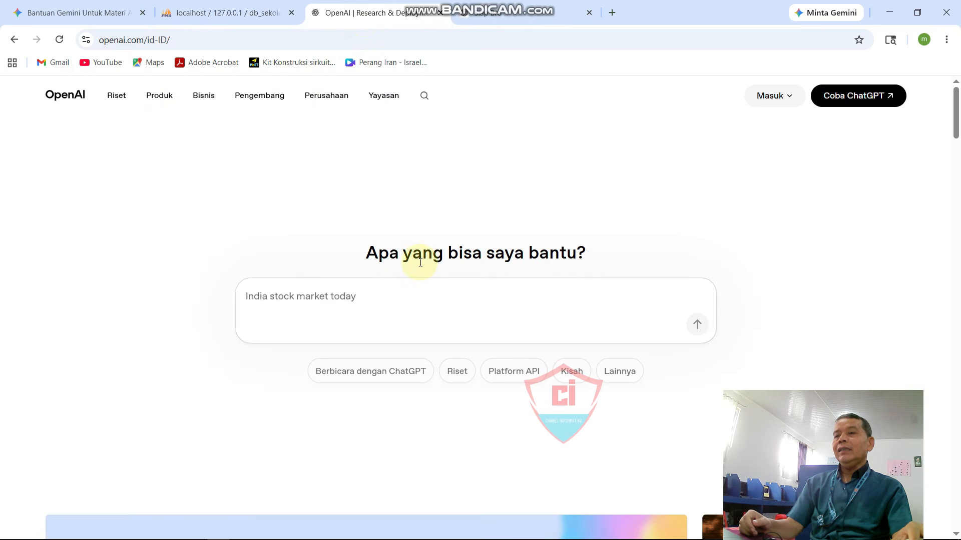
Step: Ask ChatGPT 'buatkan isi tabel' to get an INSERT with ten student rows for tb_biodata_siswa
left_click(496, 11)
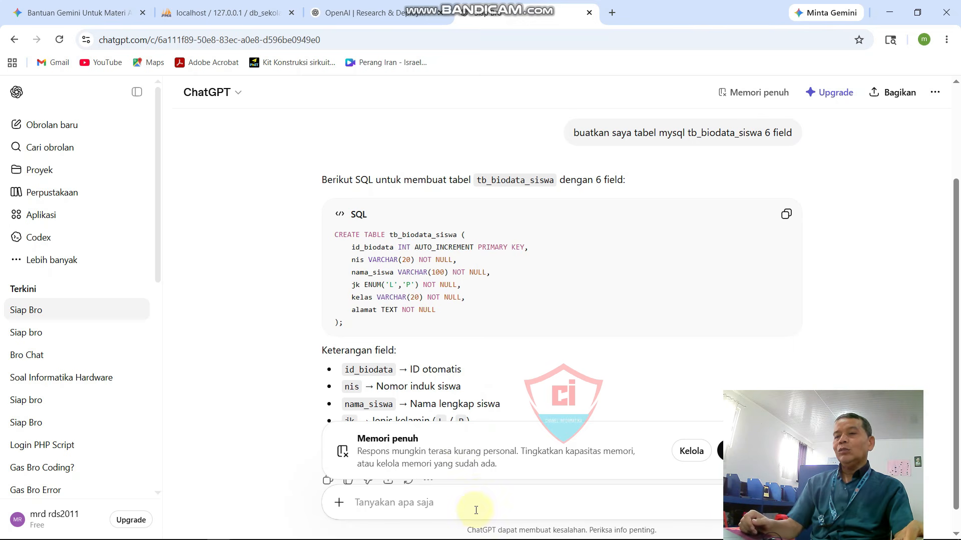
type("bua")
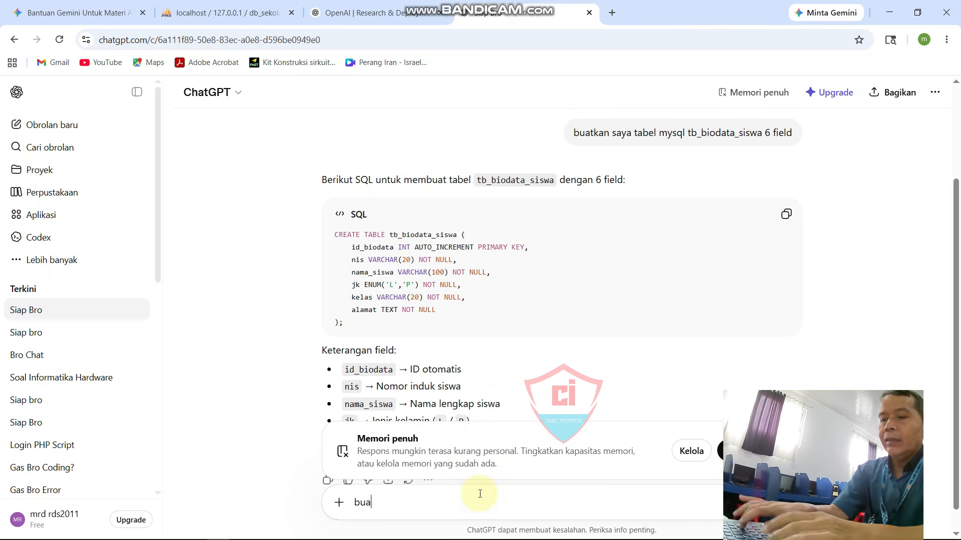
type("tkan isi")
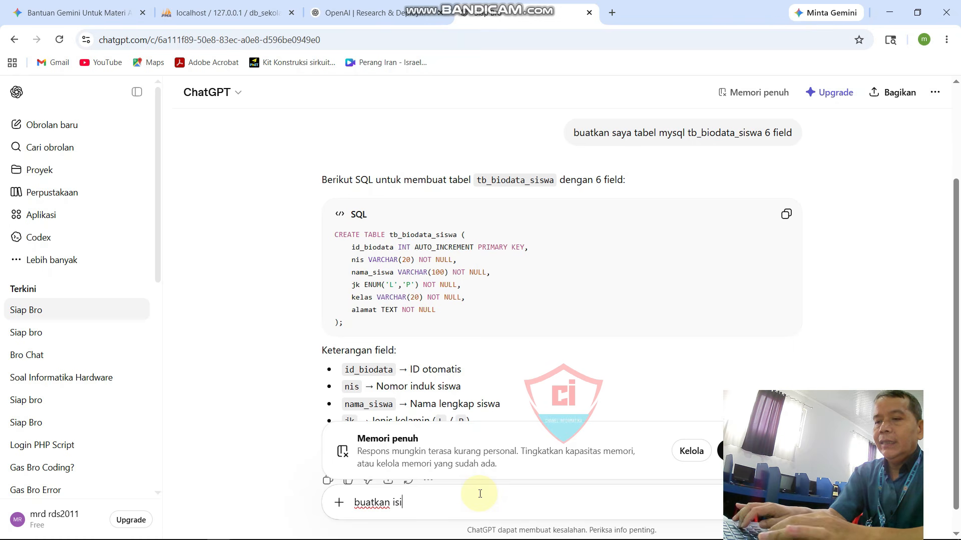
type(" tabel")
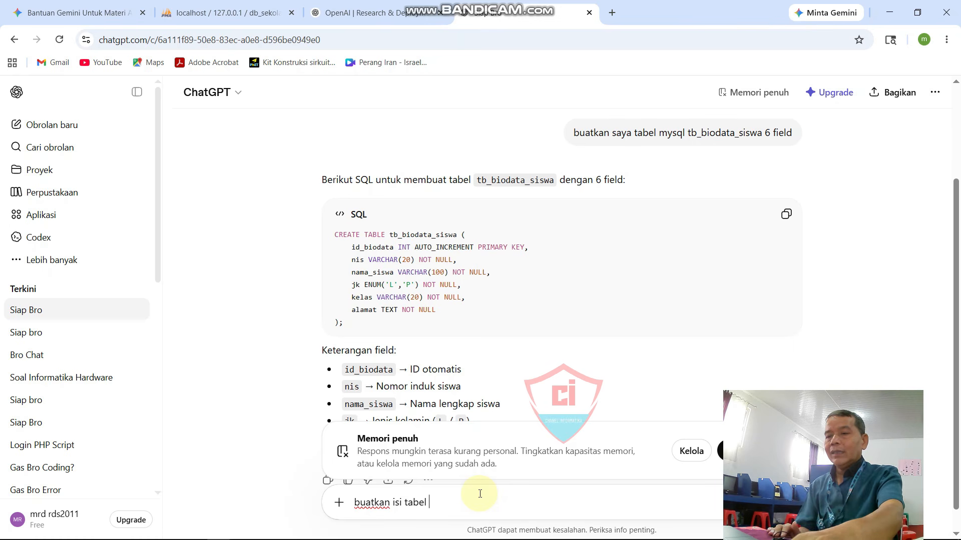
key("Return")
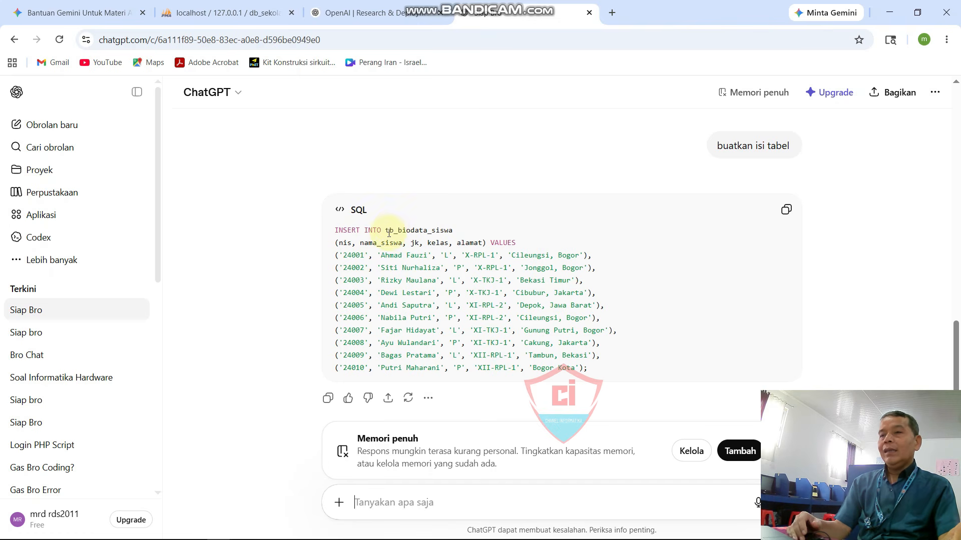
Step: Review ChatGPT's generated INSERT rows, then return to phpMyAdmin's empty tb_biodata_siswa table
scroll(452, 255, "up", 10)
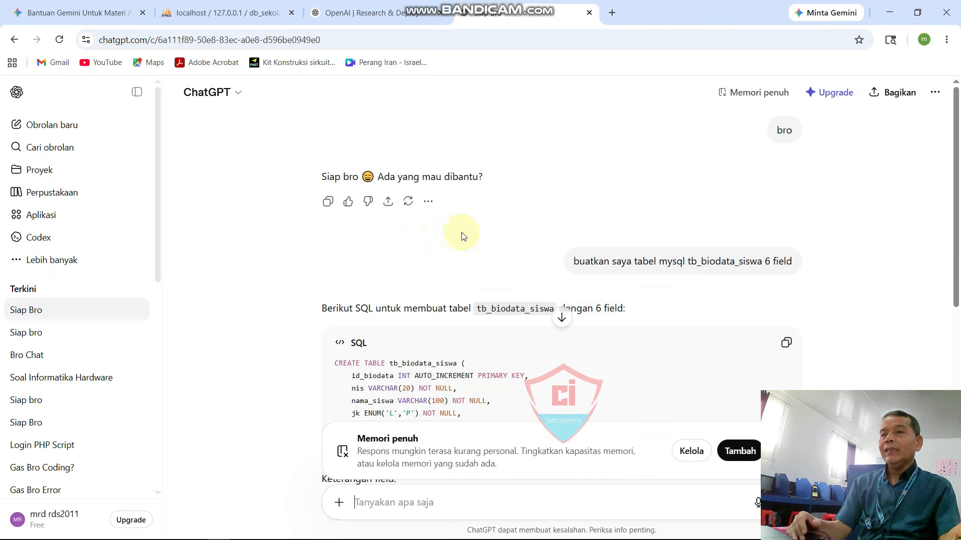
scroll(461, 232, "down", 10)
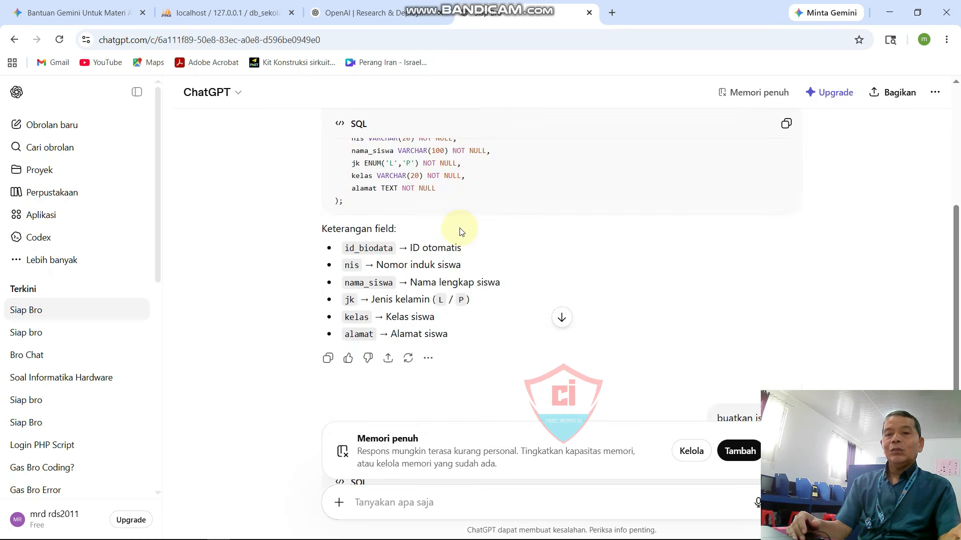
scroll(459, 232, "down", 1)
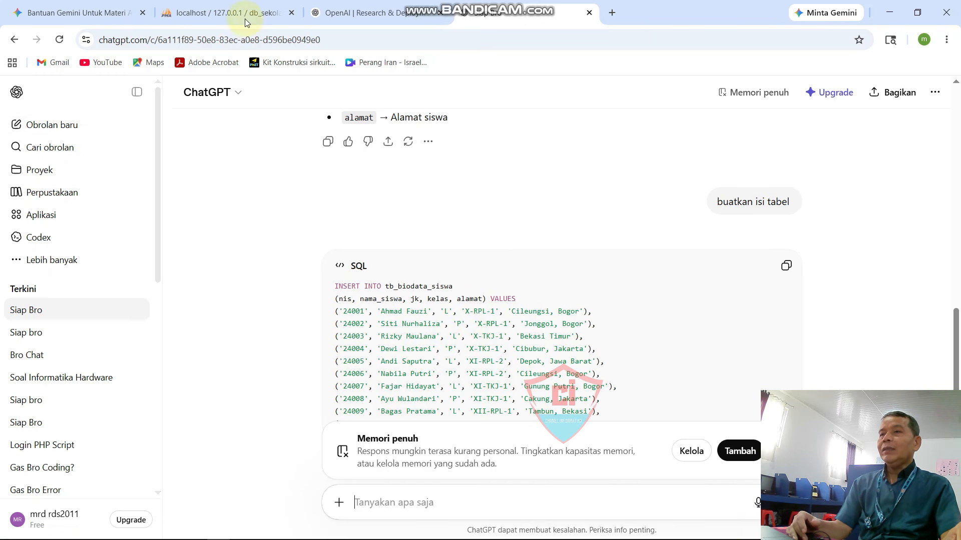
left_click(217, 14)
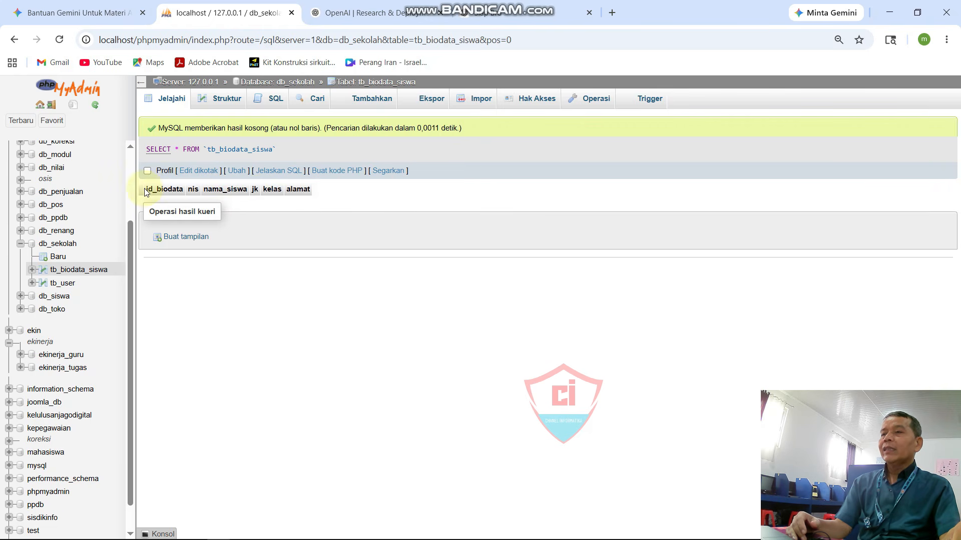
Step: Highlight tb_biodata_siswa's six column headers, then switch to the OpenAI tab
left_click_drag(155, 188, 304, 189)
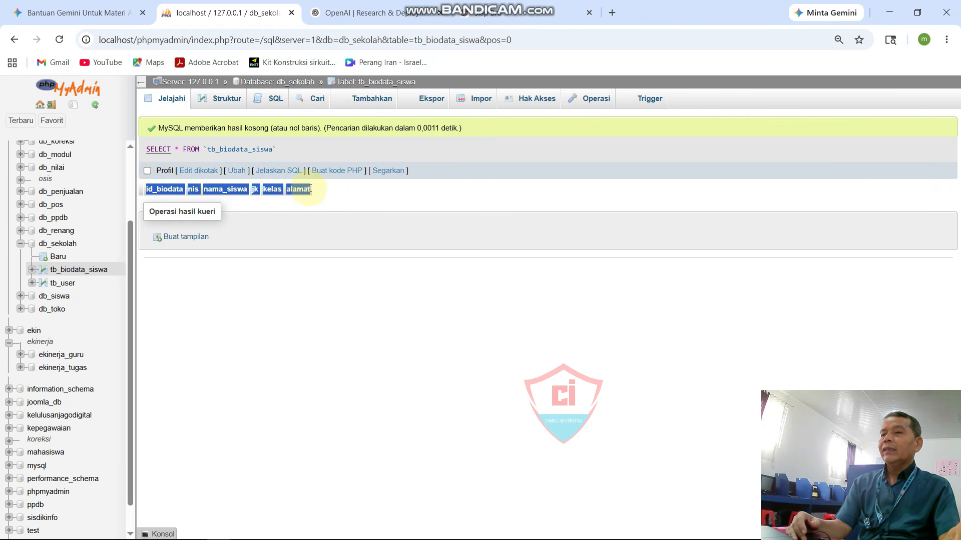
left_click(353, 12)
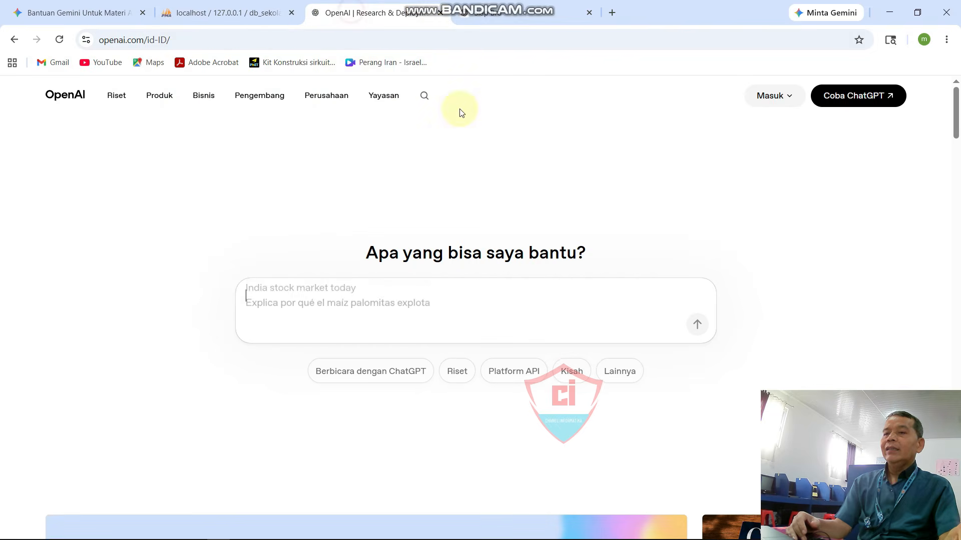
Step: Copy ChatGPT's INSERT INTO tb_biodata_siswa query and return to phpMyAdmin
left_click(523, 7)
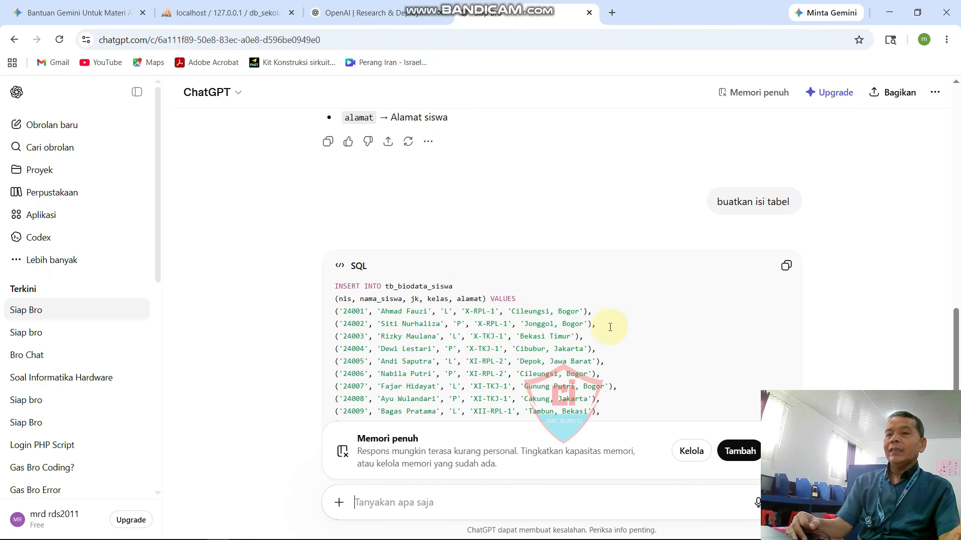
left_click(785, 269)
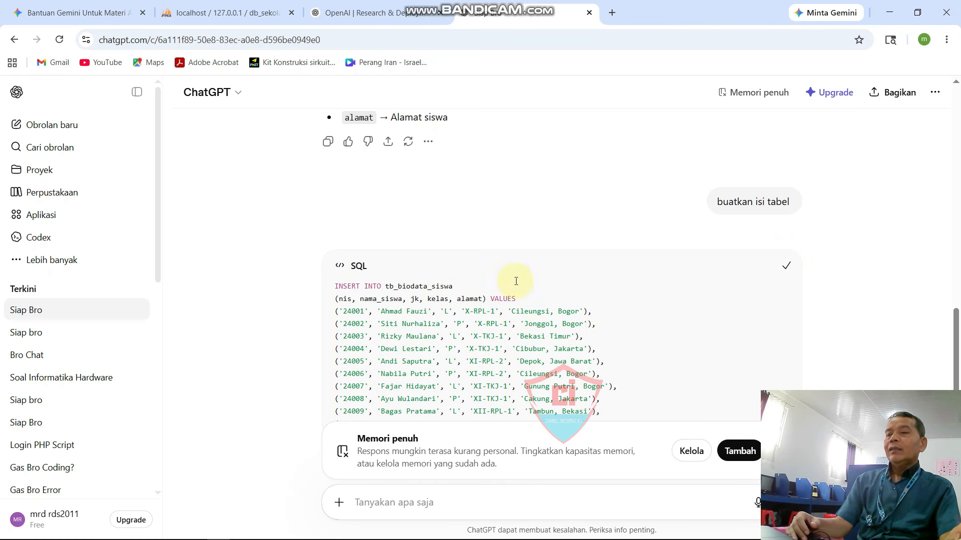
left_click(183, 13)
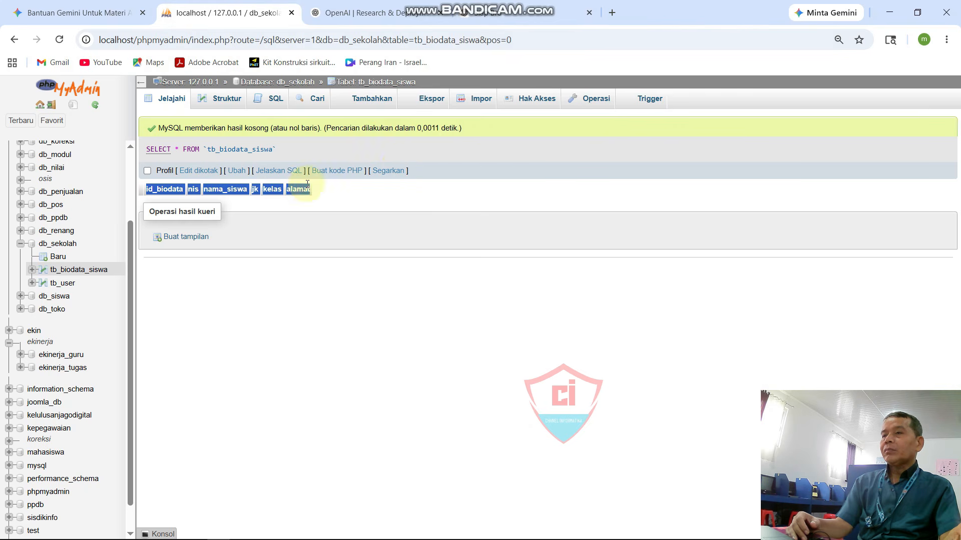
Step: Replace the default SELECT with the pasted INSERT query and run it, adding 10 rows
left_click(273, 101)
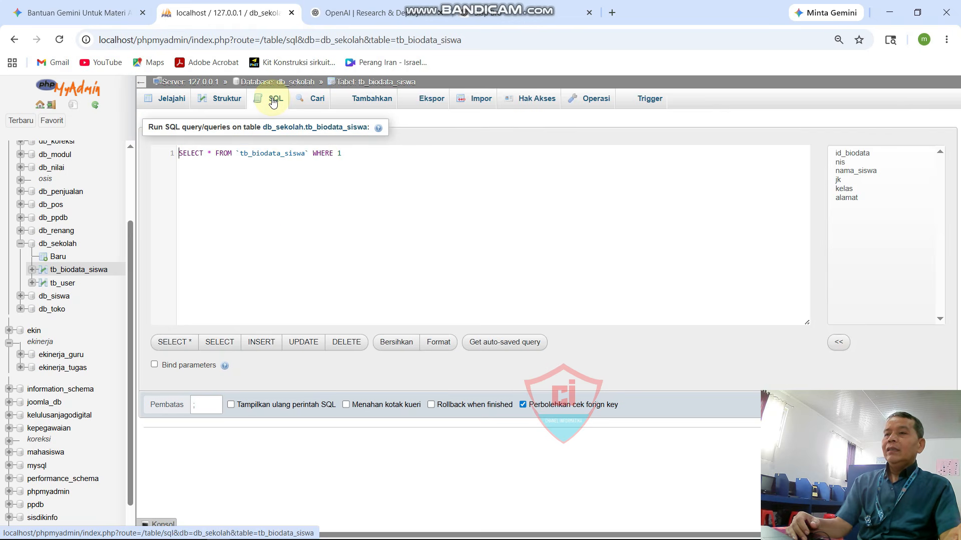
left_click_drag(352, 157, 160, 139)
key("BackSpace")
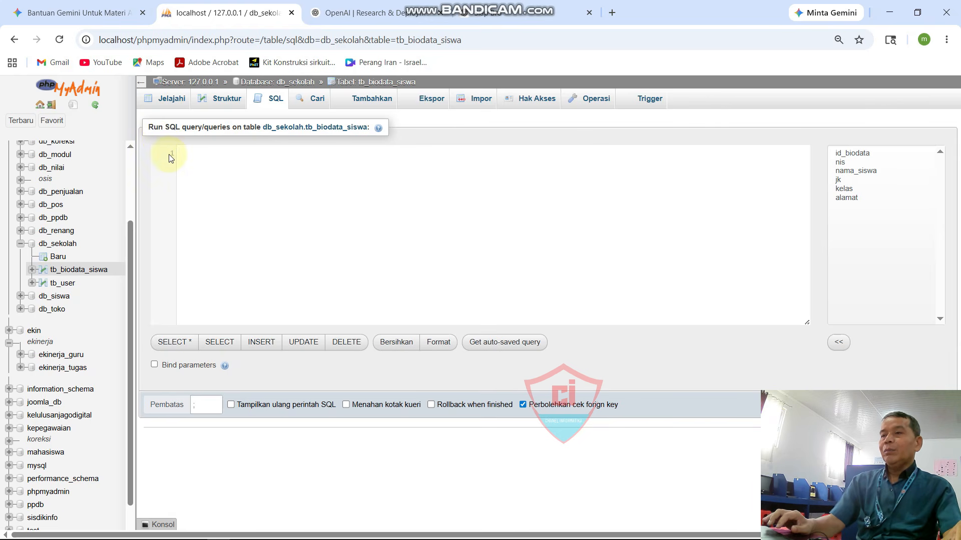
right_click(207, 175)
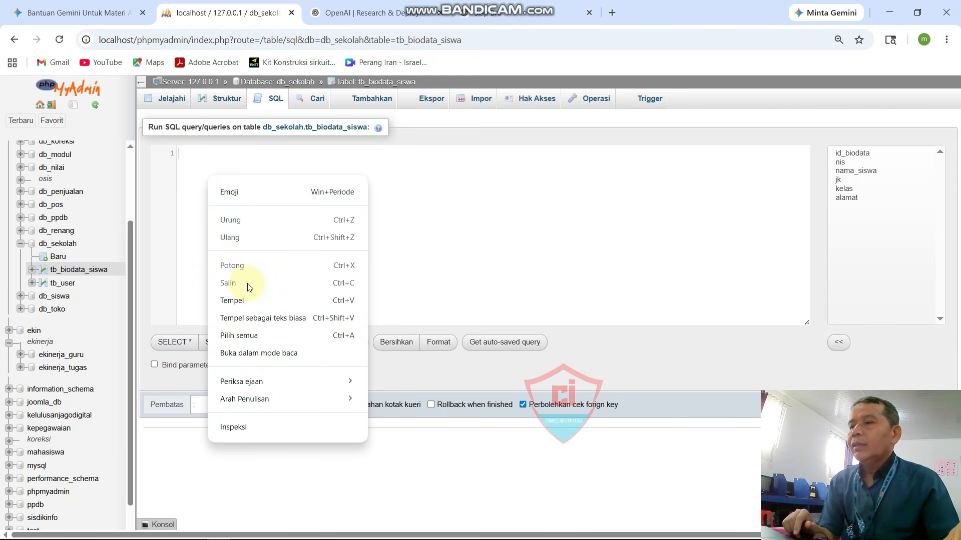
left_click(240, 301)
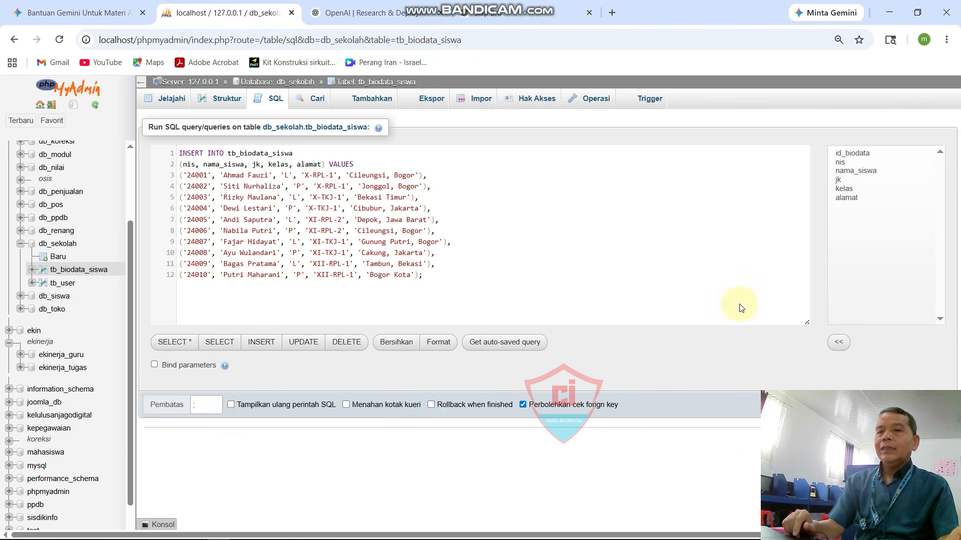
left_click(932, 401)
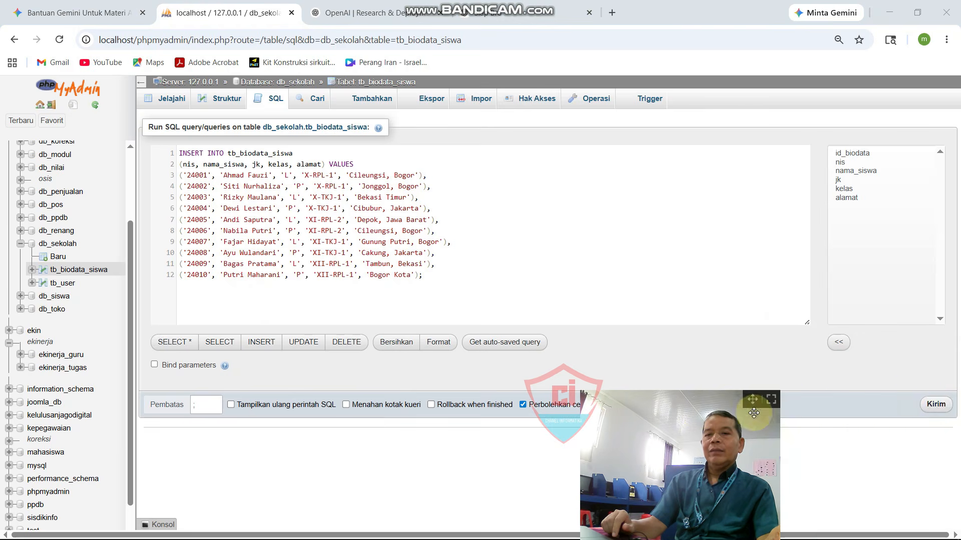
left_click(933, 405)
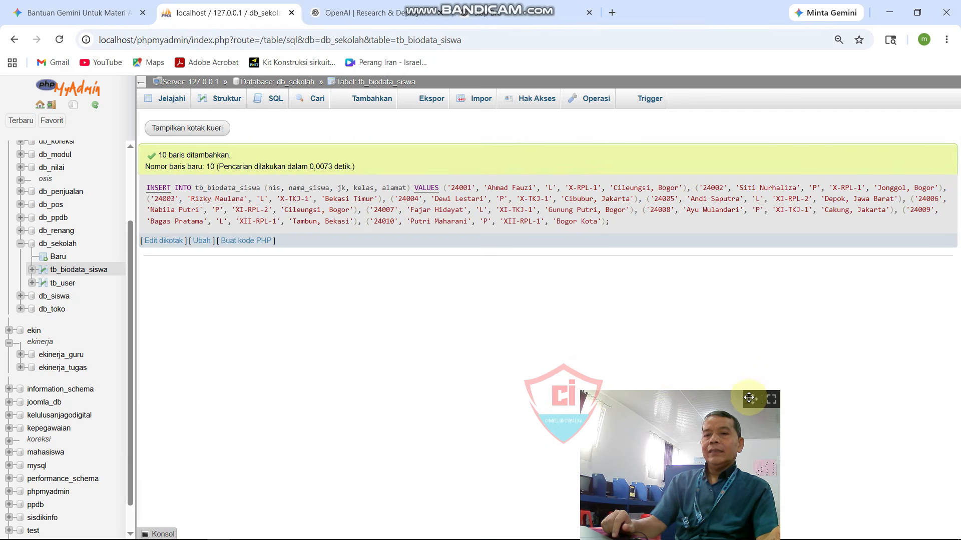
Step: Browse tb_biodata_siswa to confirm the ten student rows, then open the empty tb_user table
left_click_drag(749, 398, 872, 398)
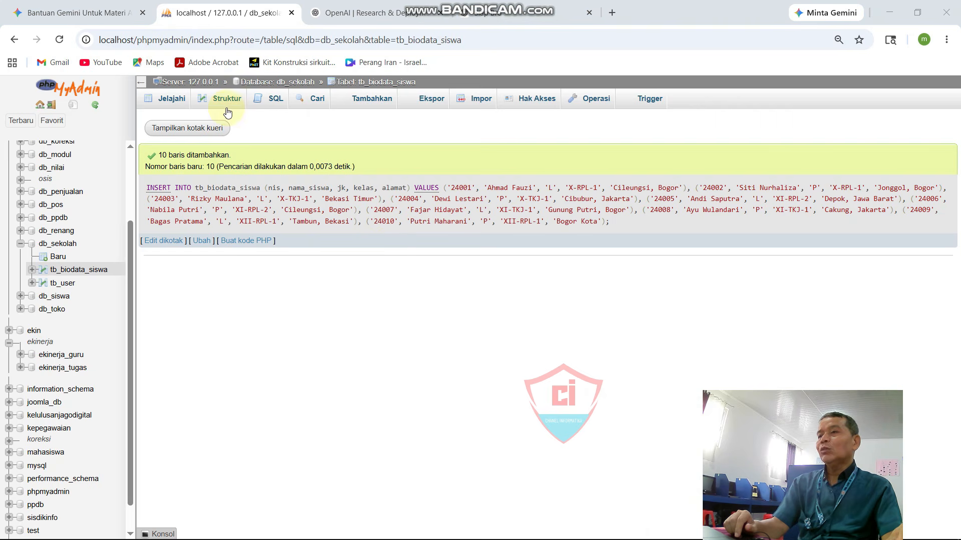
left_click(170, 97)
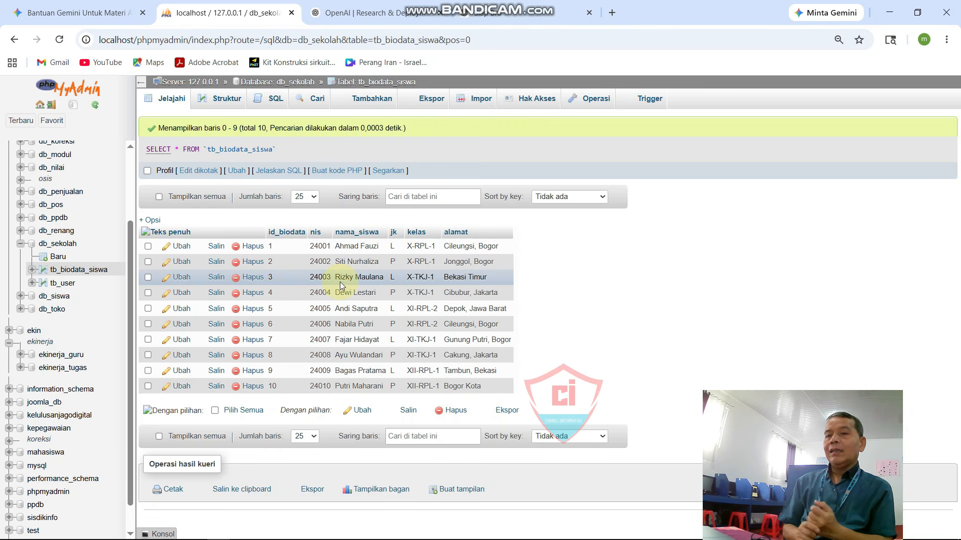
left_click(68, 286)
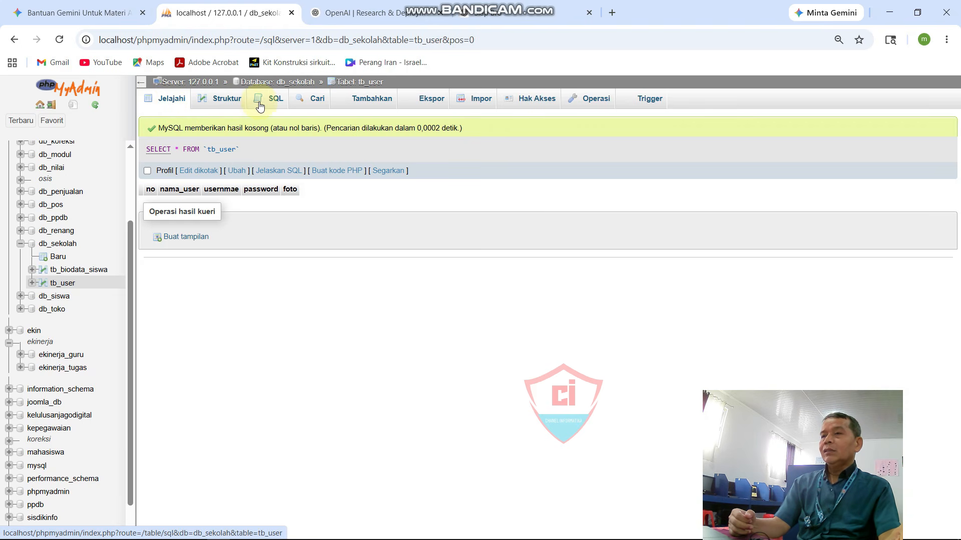
Step: Open the Tambahkan insert form for the tb_user table
left_click(369, 102)
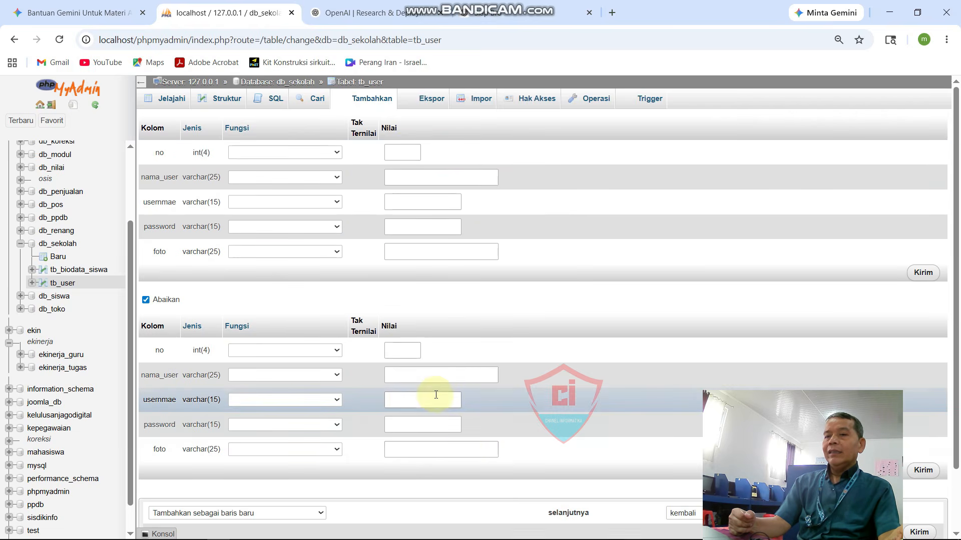
Step: Enter the first user's full name, username, password and photo file name, then select the second name field
scroll(432, 408, "down", 1)
scroll(430, 270, "up", 1)
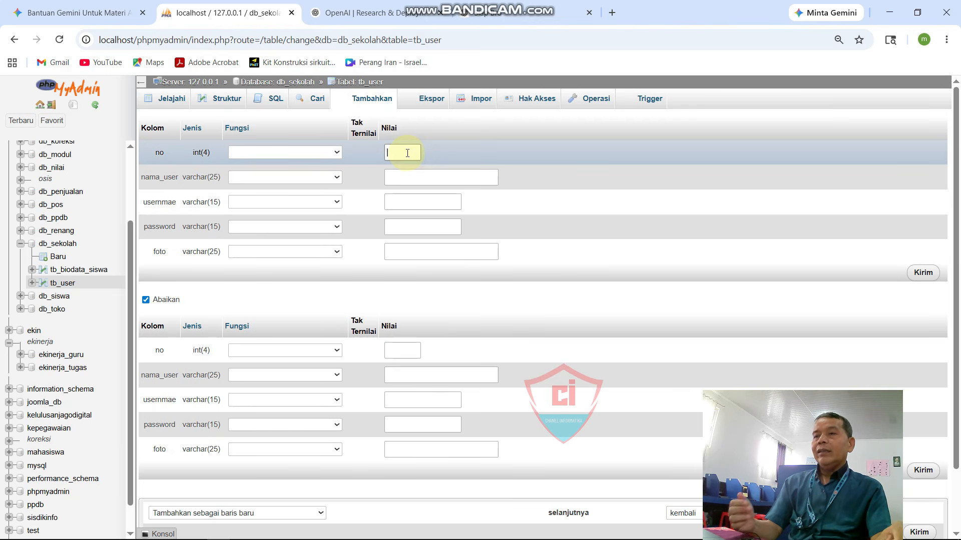
left_click(411, 176)
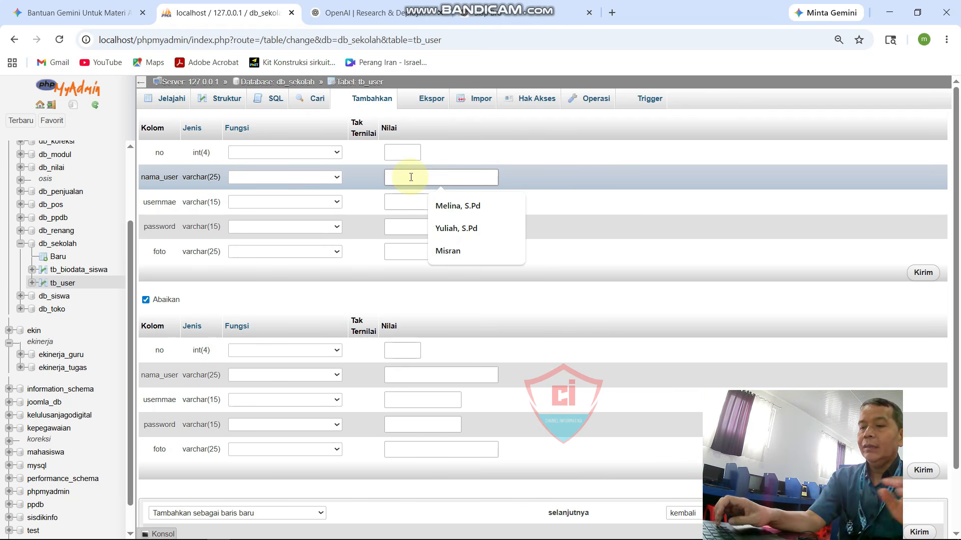
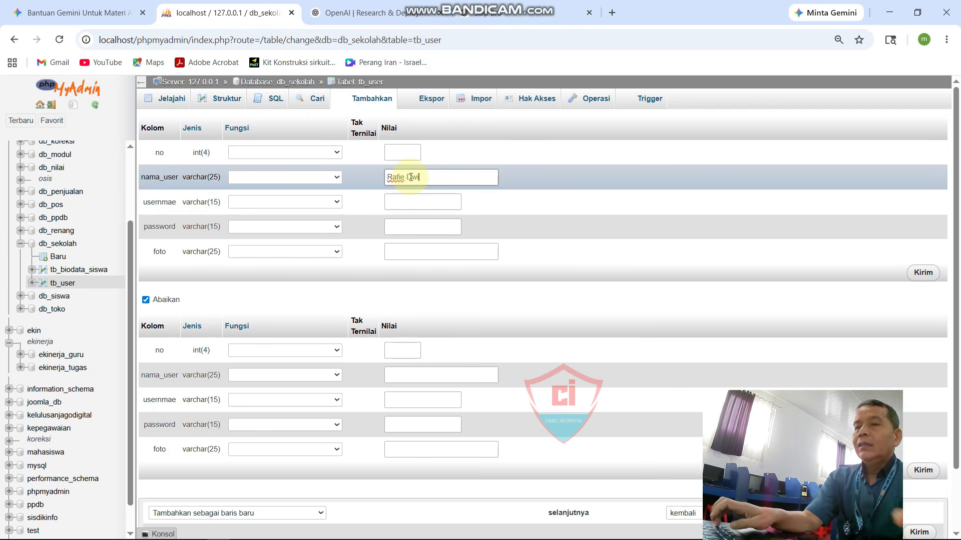
left_click(421, 203)
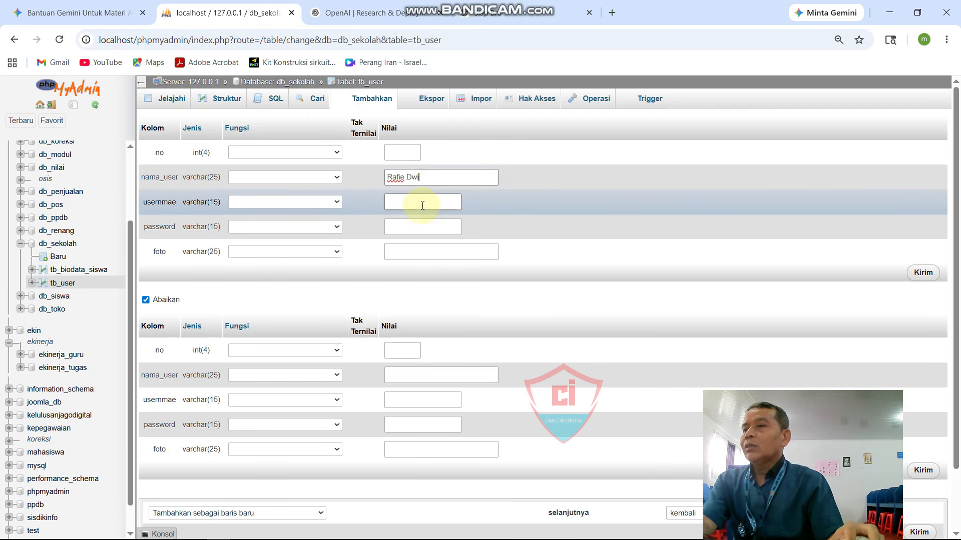
type("raf")
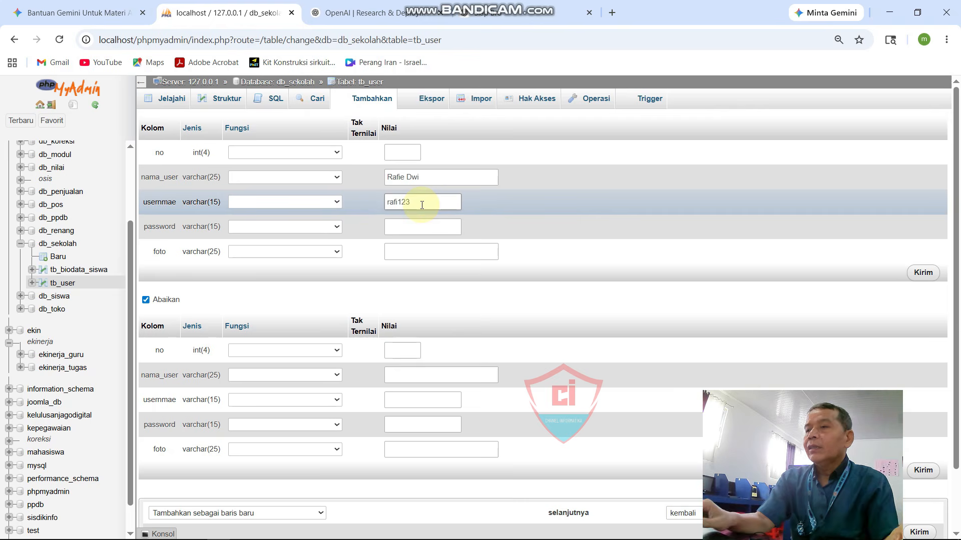
type("i123")
left_click(414, 230)
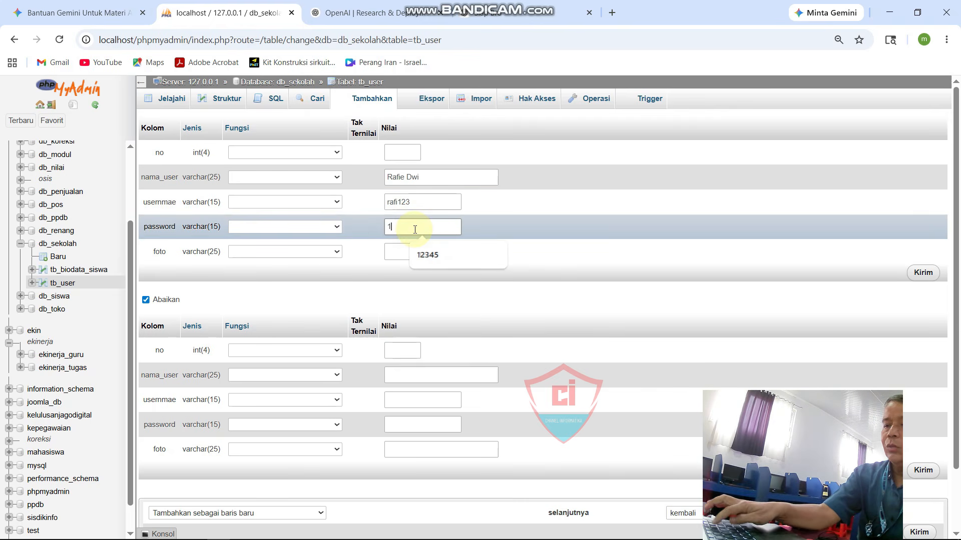
type("12345")
left_click(417, 252)
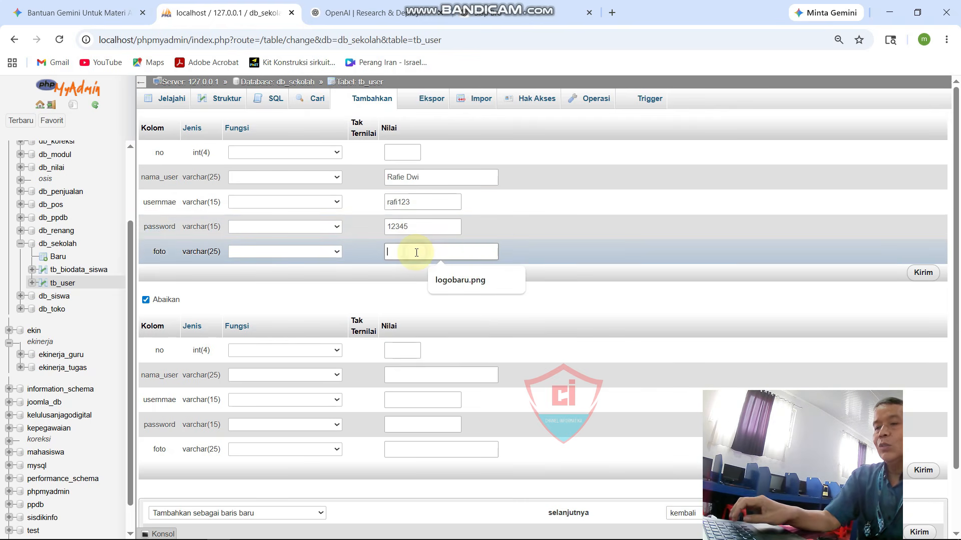
type("ra")
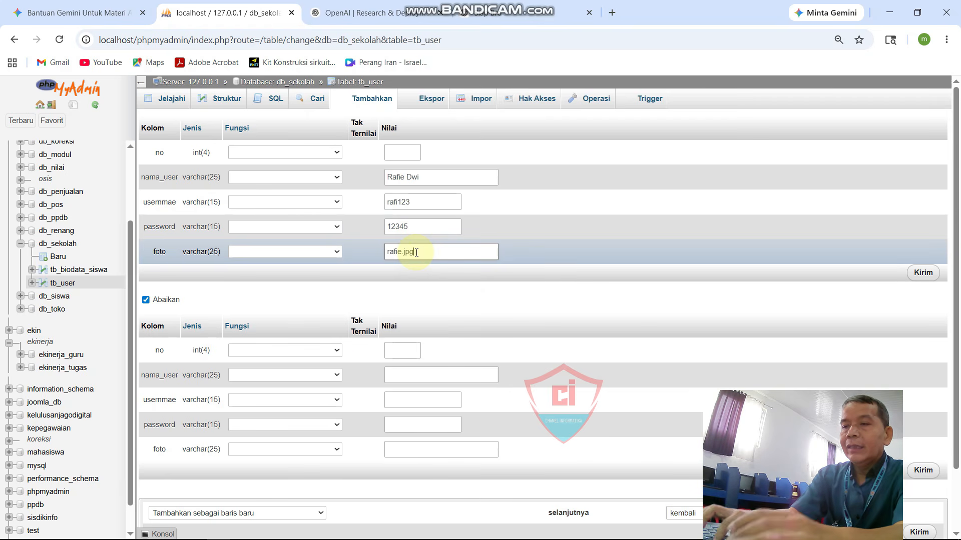
type("fie.jpg")
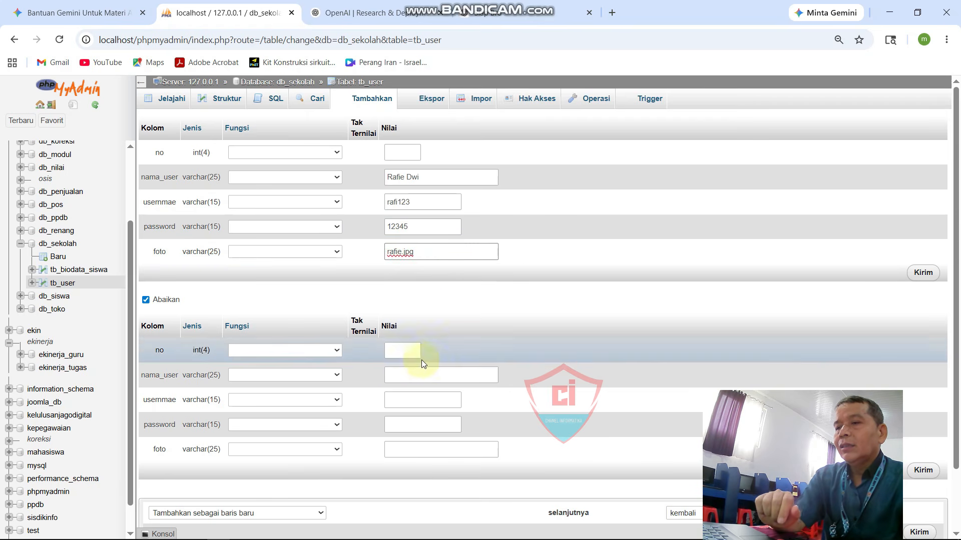
left_click(404, 376)
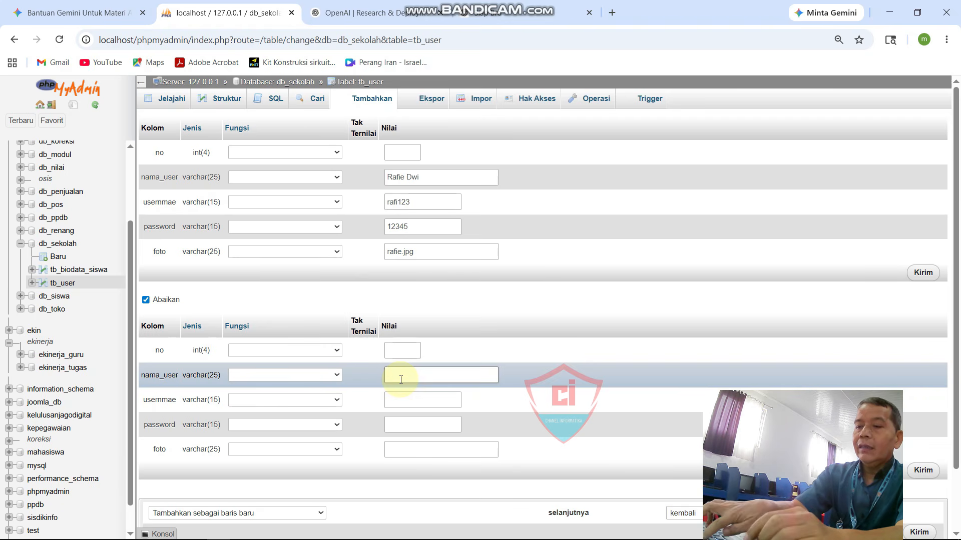
Step: Fill in the second user's username (fixing a typo), the account password, and photo file riksy.png
left_click(440, 400)
type("risku")
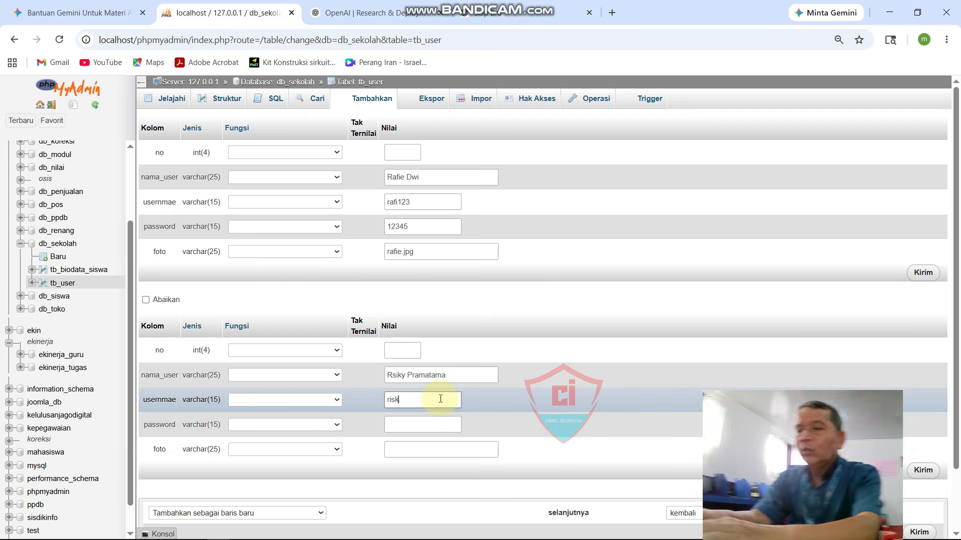
key("BackSpace")
key("BackSpace")
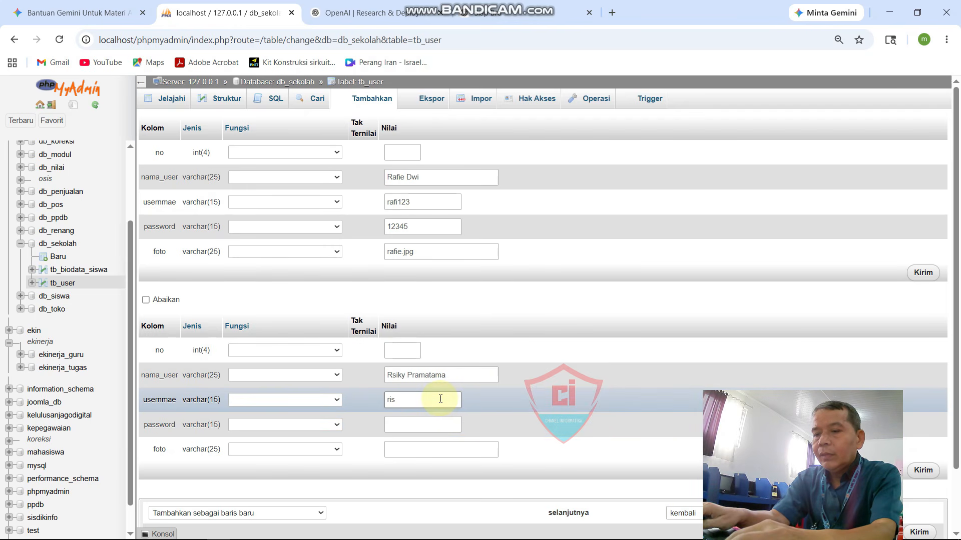
type("ky123")
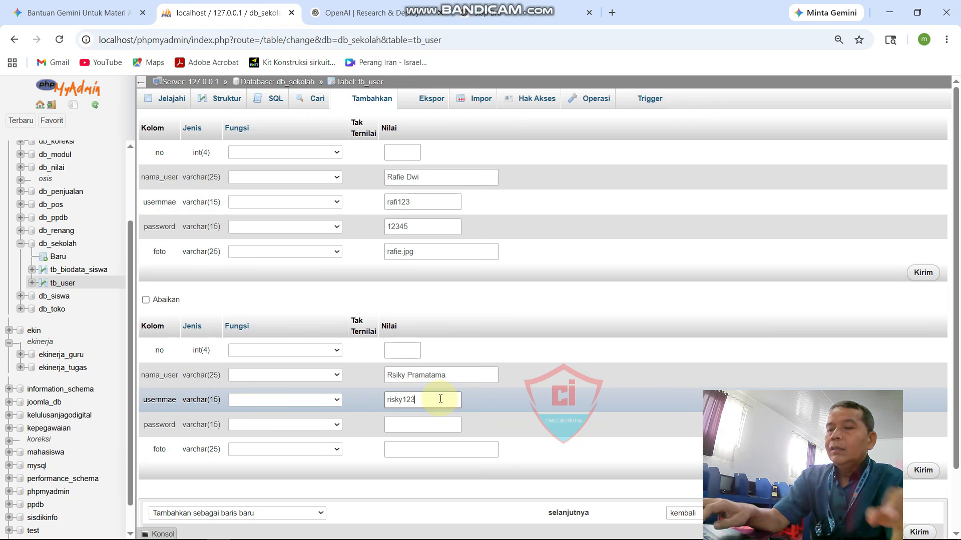
left_click(435, 426)
type("12")
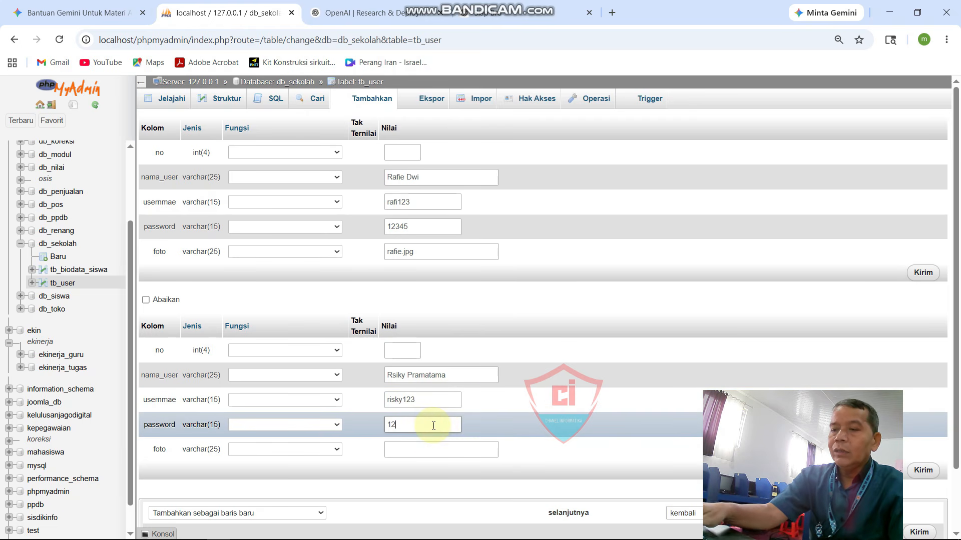
type("345")
left_click(435, 448)
type("r")
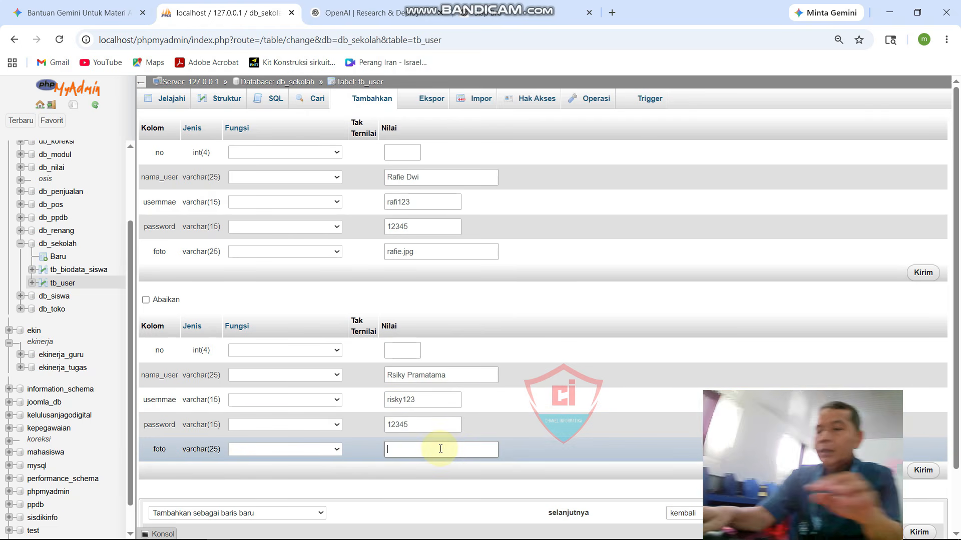
type("iksy")
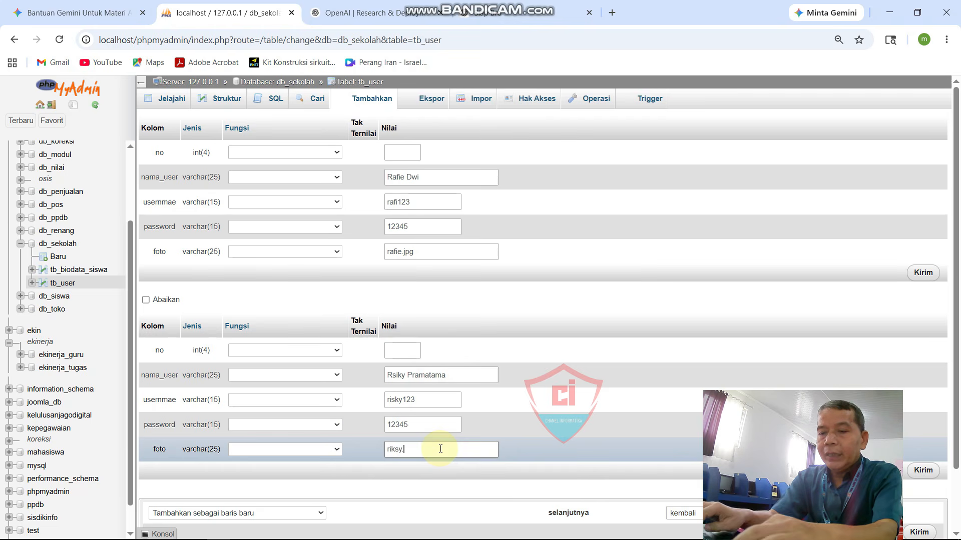
type(".png")
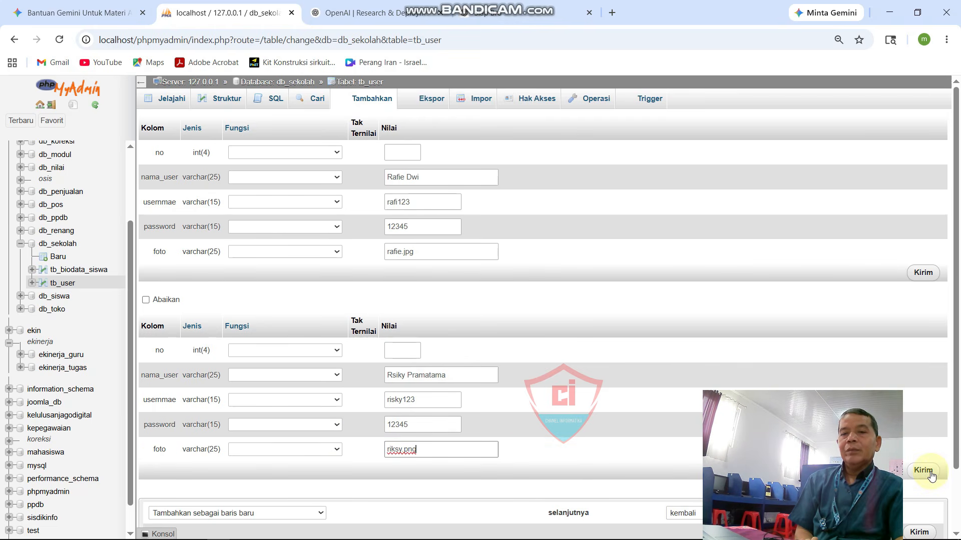
mouse_move(828, 393)
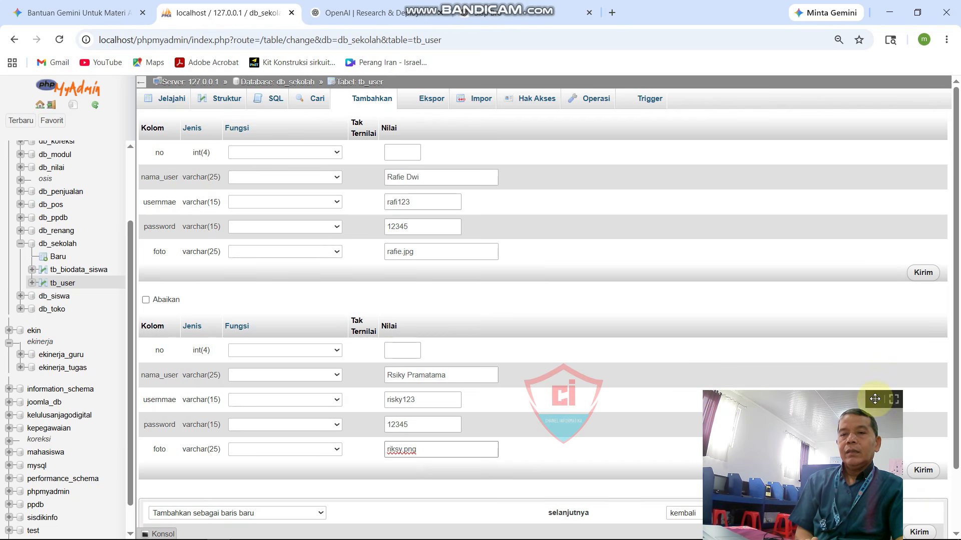
left_click_drag(875, 399, 697, 398)
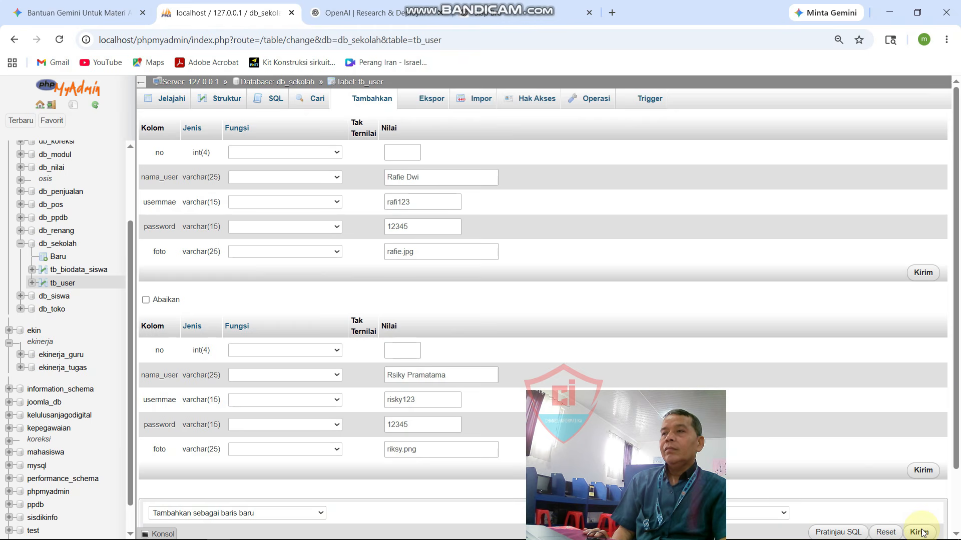
Step: Submit the form so 2 rows are added, then browse tb_user listing users 1 and 2
left_click(923, 473)
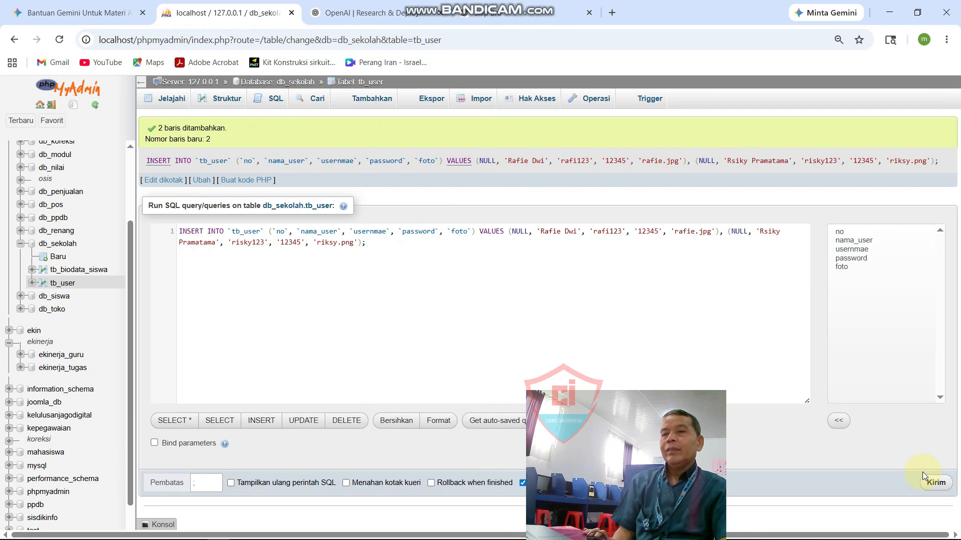
left_click(169, 100)
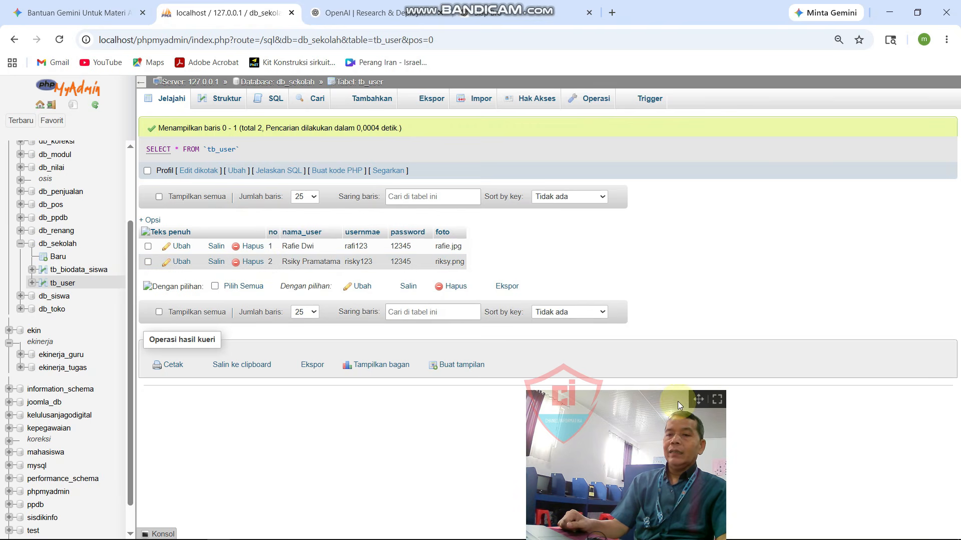
left_click_drag(698, 400, 909, 410)
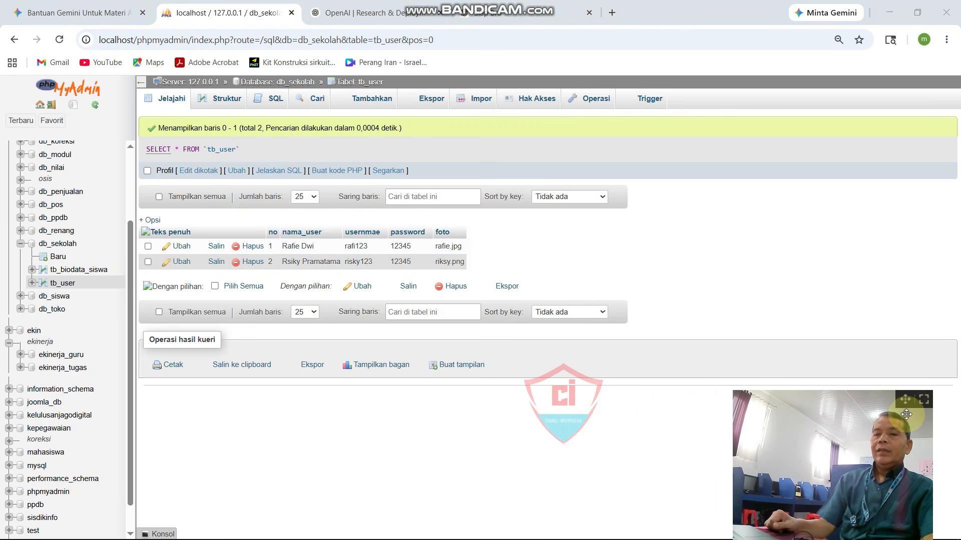